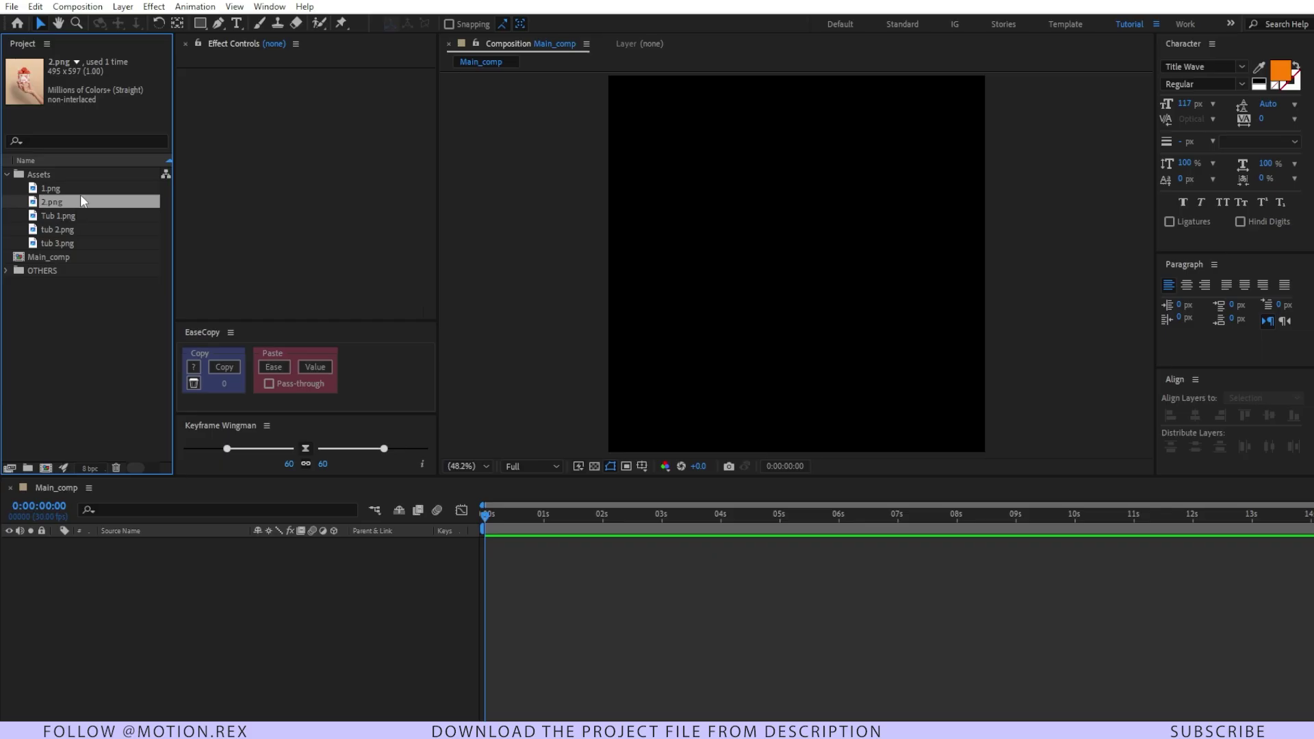
Step: Add 1.png to Main_comp with 2.png above it, and fit both images to the composition width
left_click_drag(80, 193, 130, 585)
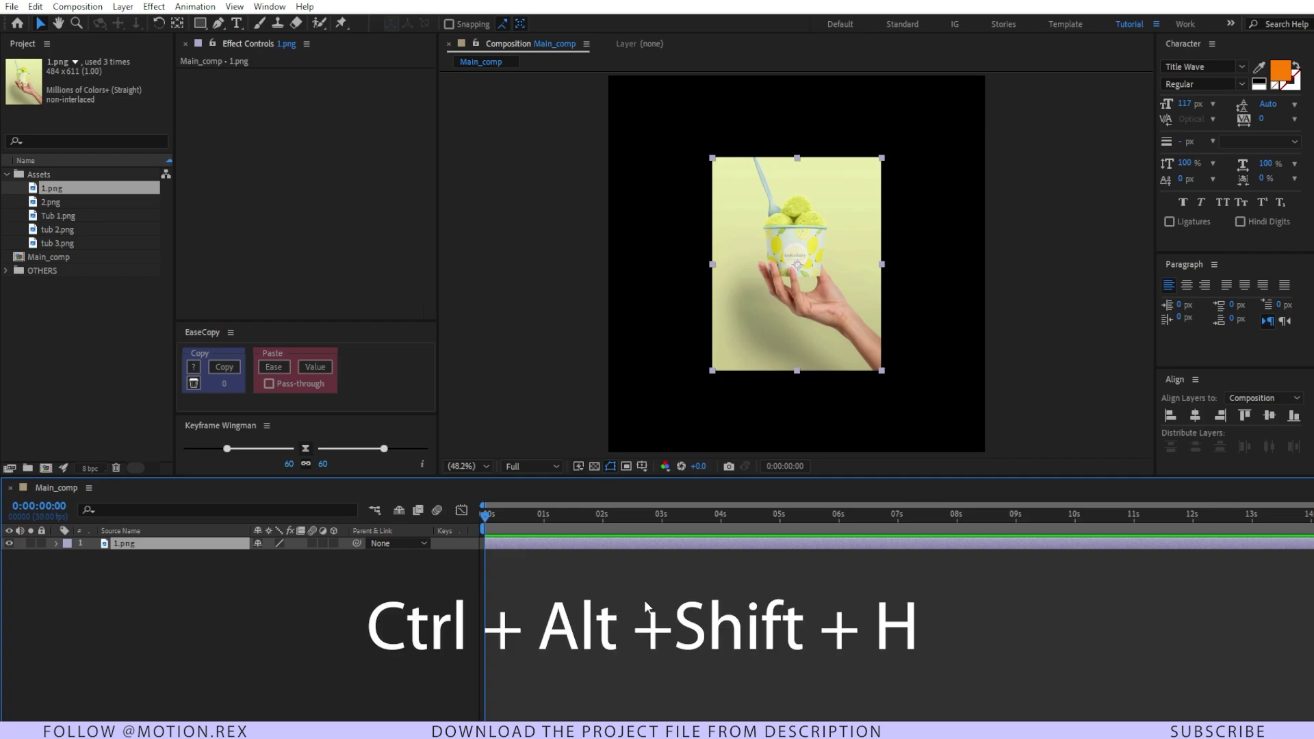
key("ctrl+alt+shift+h")
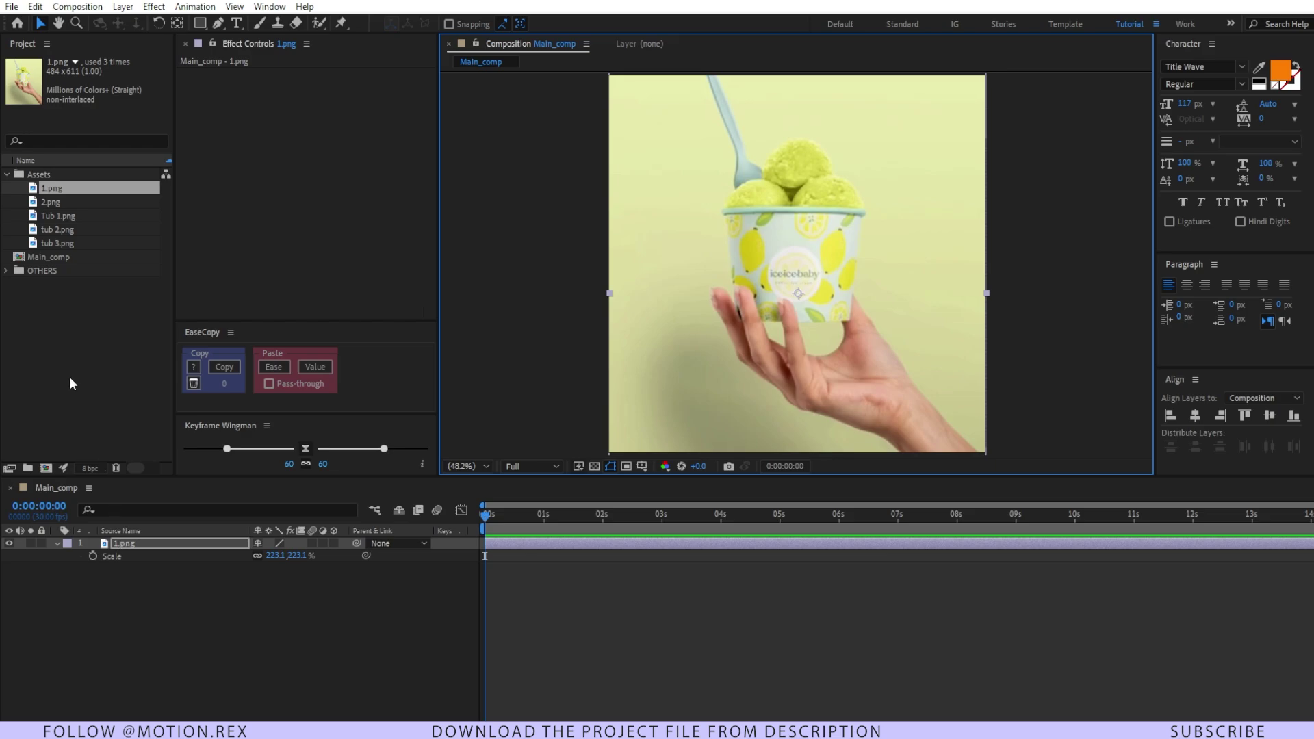
left_click(67, 347)
left_click(58, 207)
left_click_drag(80, 210, 109, 542)
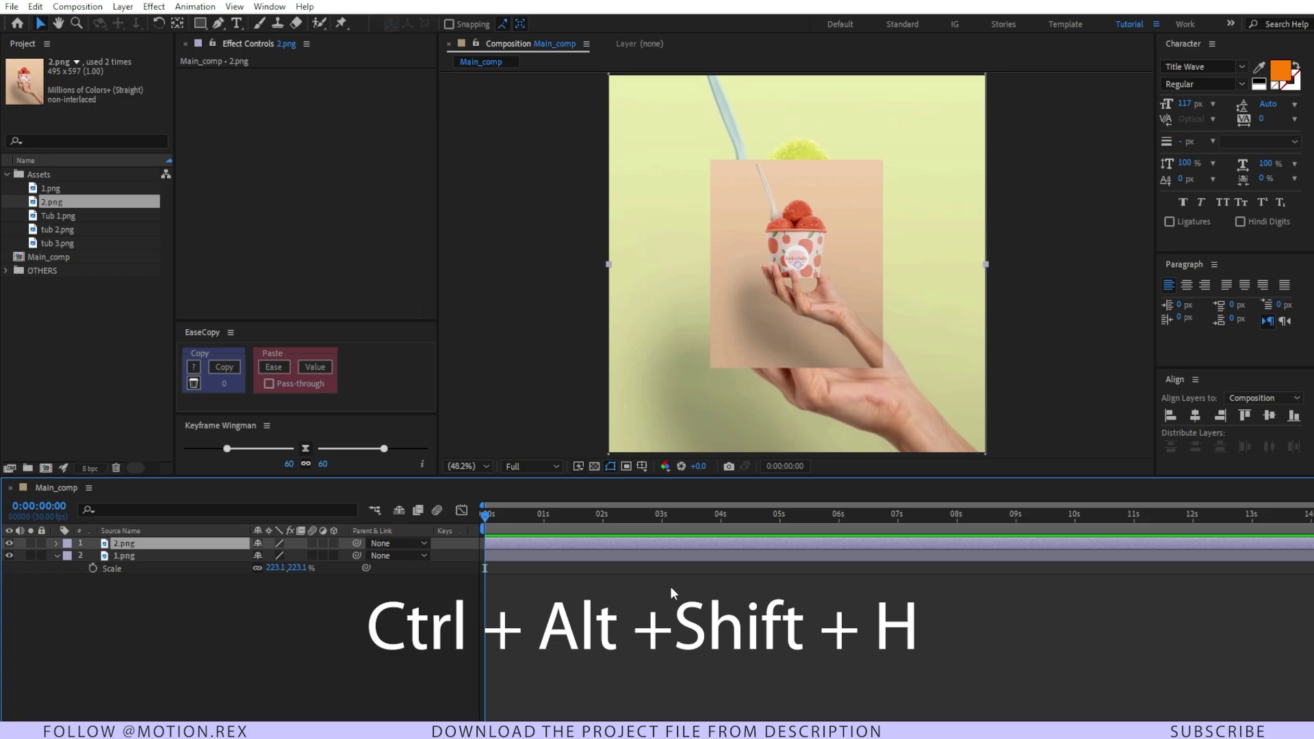
key("ctrl+alt+shift+h")
left_click(880, 244)
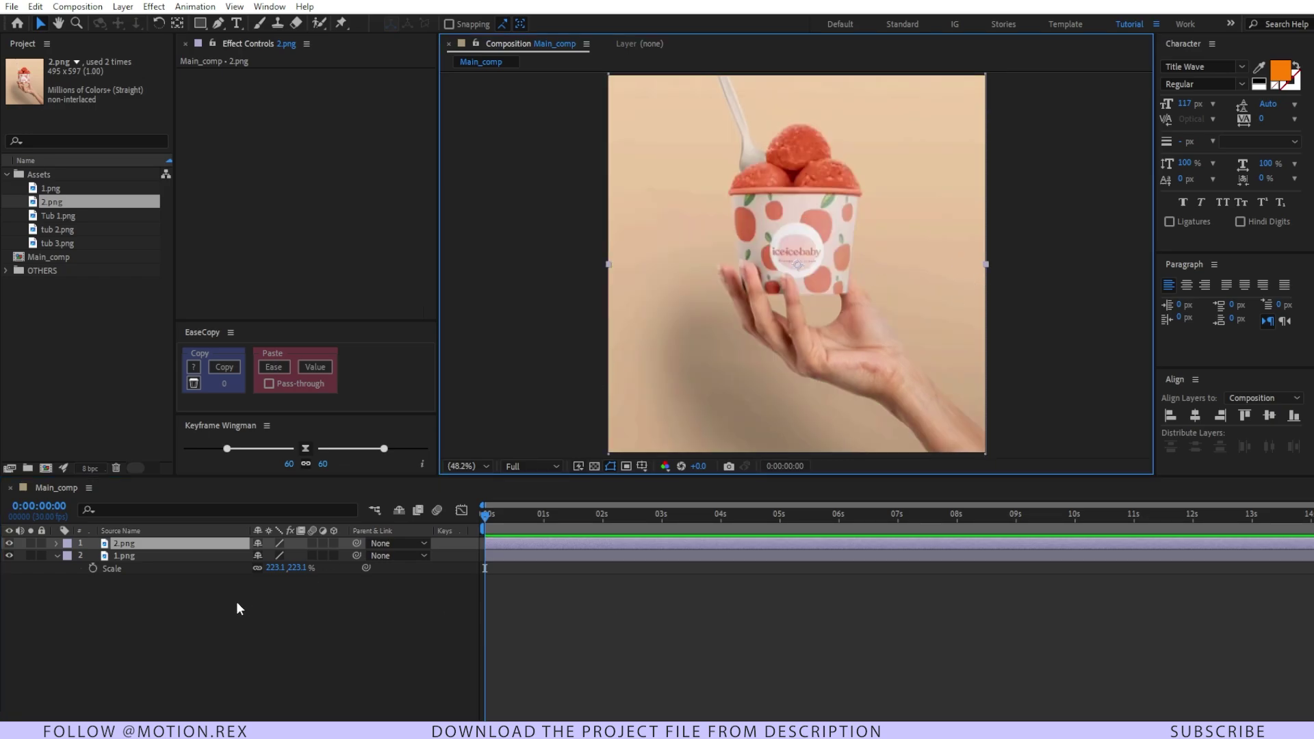
Step: Lower 2.png's opacity to 41% and move the layer so its cup overlaps the cup in 1.png
key("t")
left_click_drag(265, 558, 215, 557)
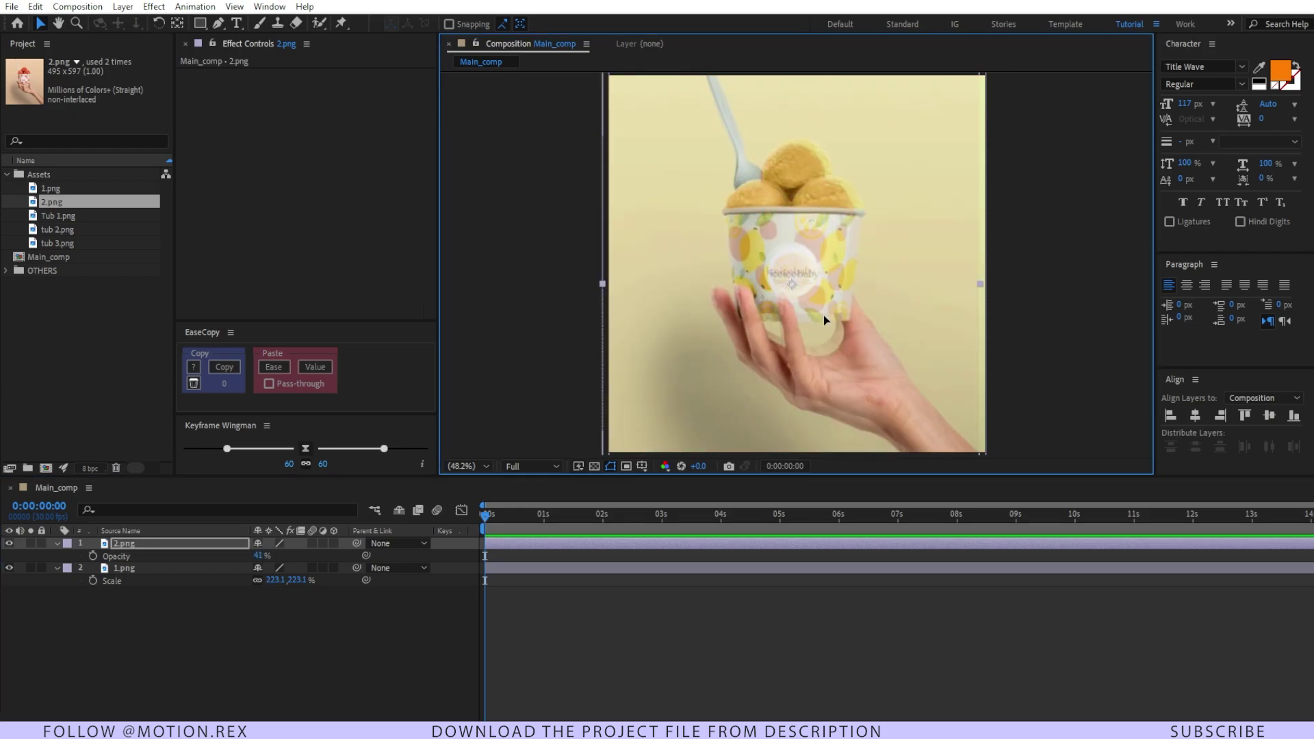
left_click_drag(824, 312, 826, 310)
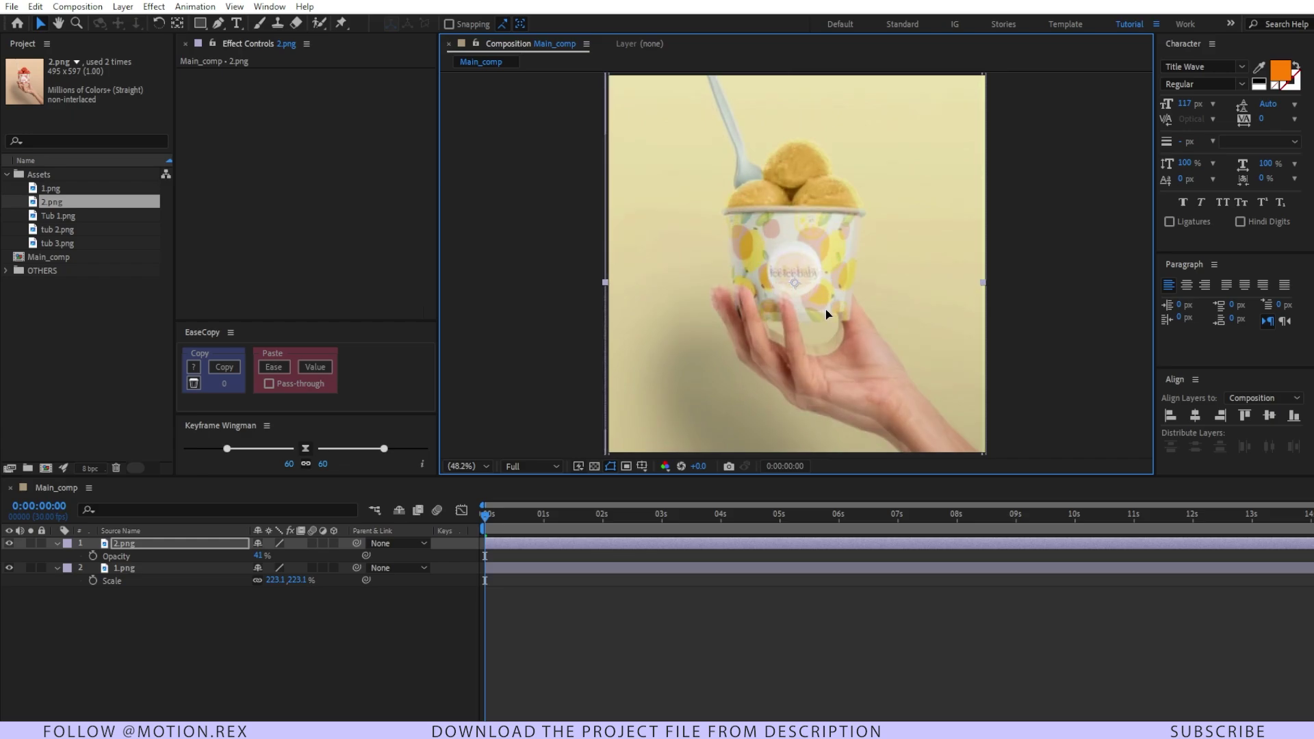
Step: Set the scale of 2.png to 230%
left_click(137, 544)
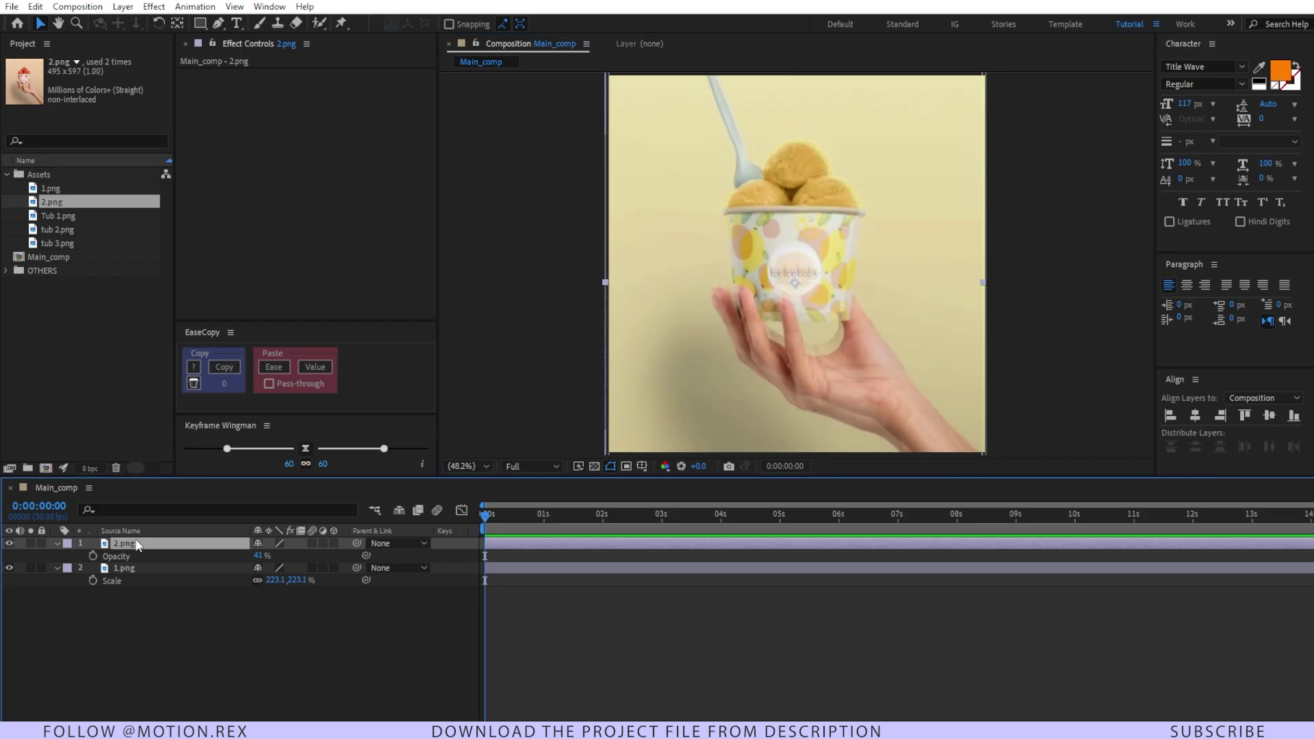
key("shift+s")
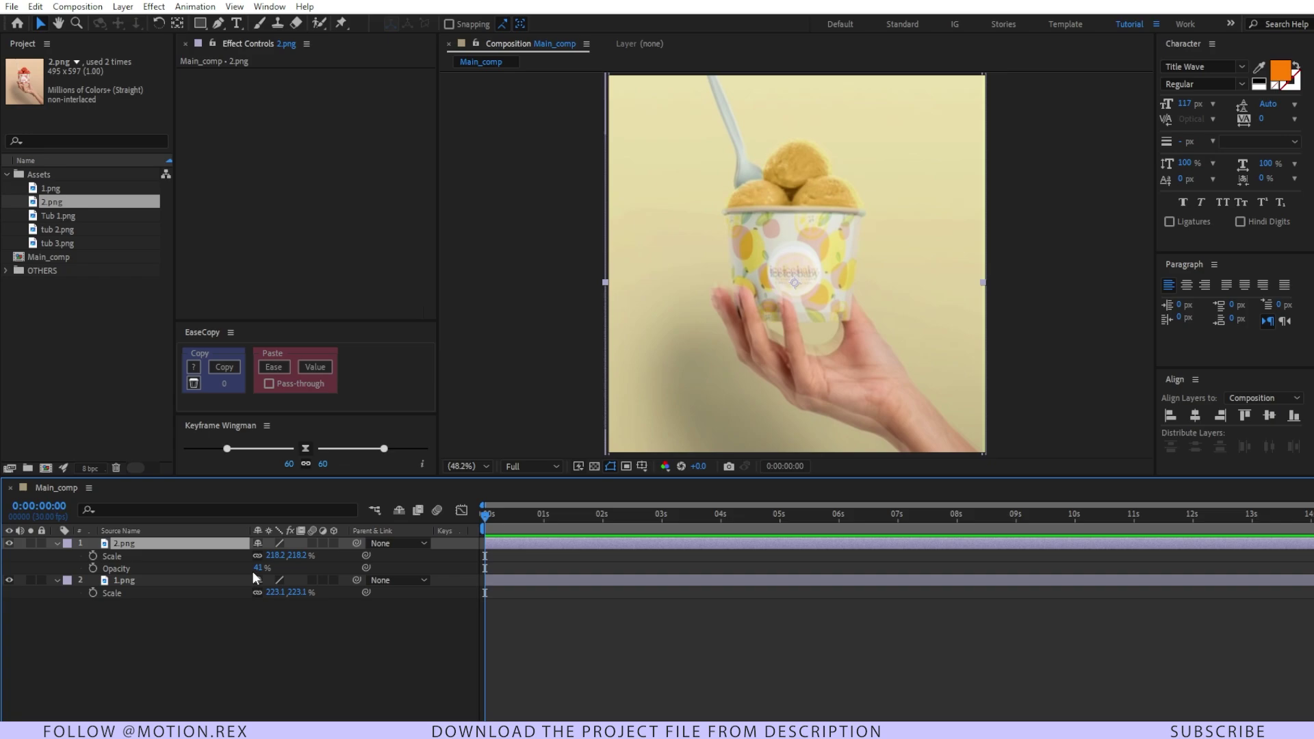
left_click(299, 557)
type("230")
key("Return")
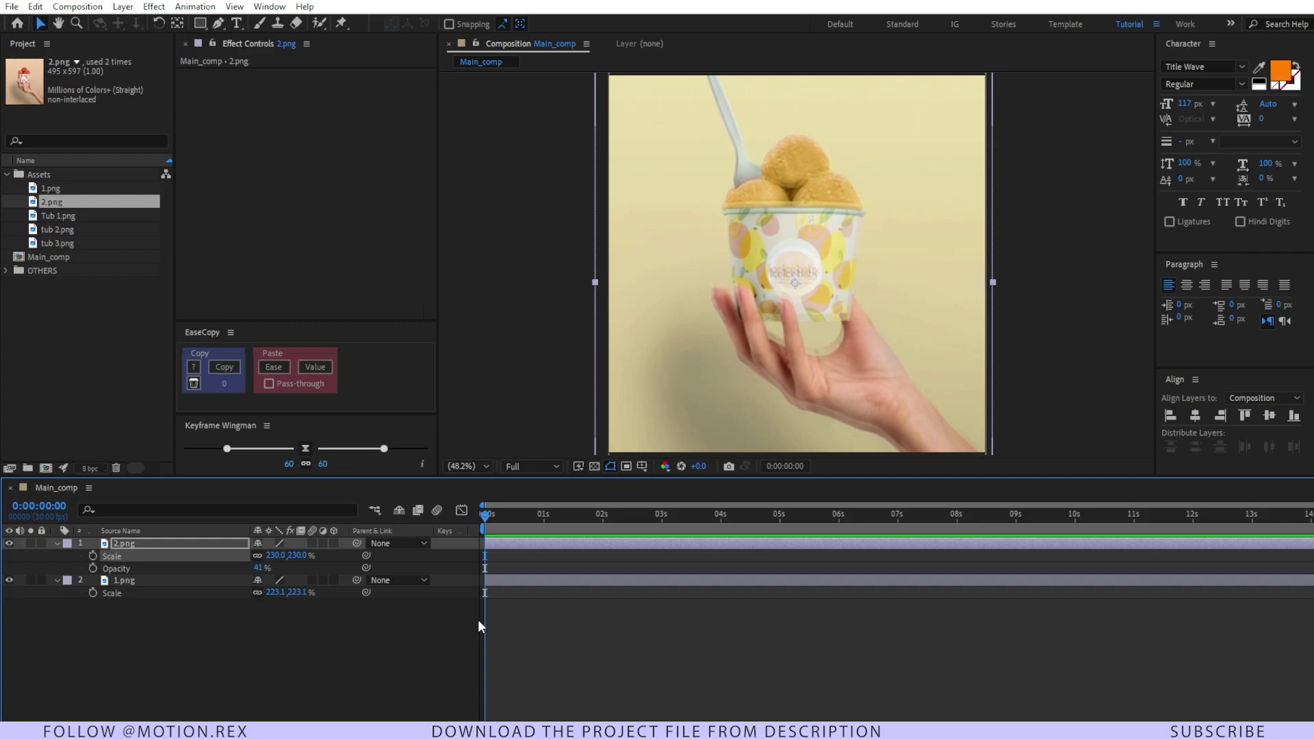
Step: Hide 2.png by reducing its opacity to 0% and set 1.png's position to 540, 654
key("shift+p")
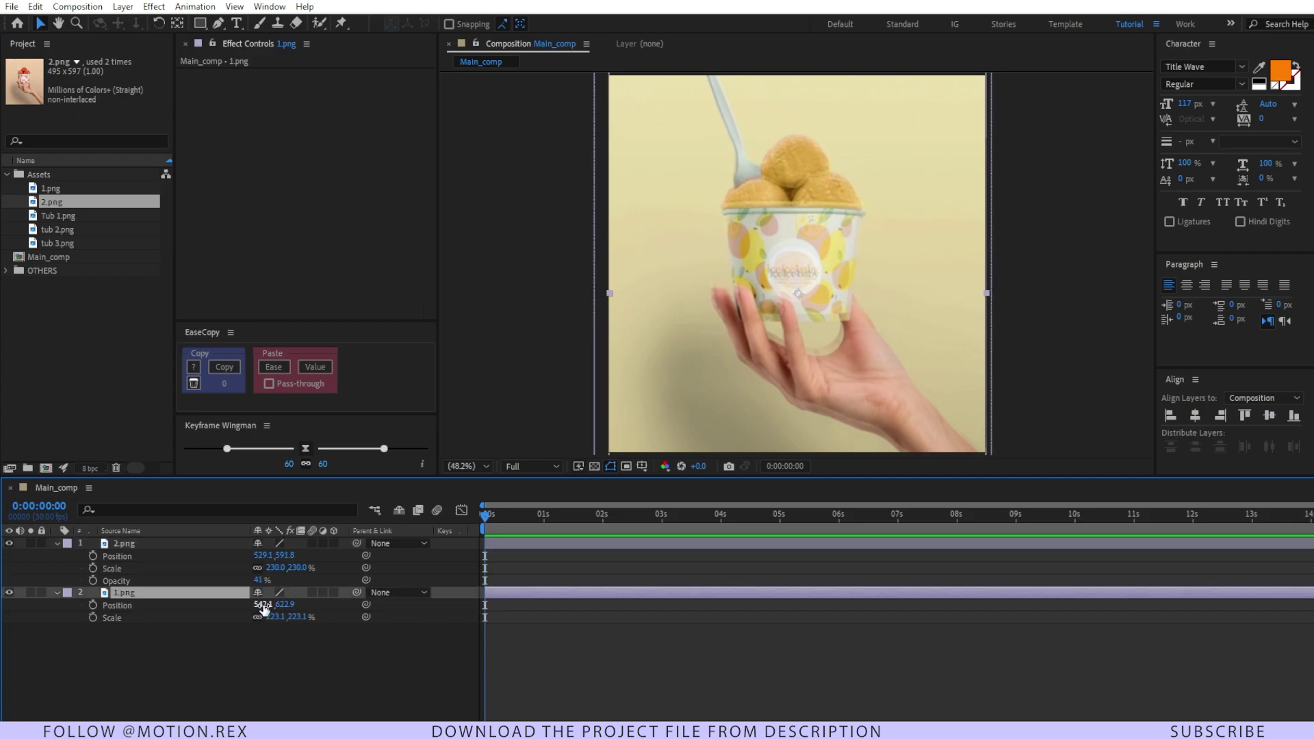
left_click(264, 605)
type("540")
key("Return")
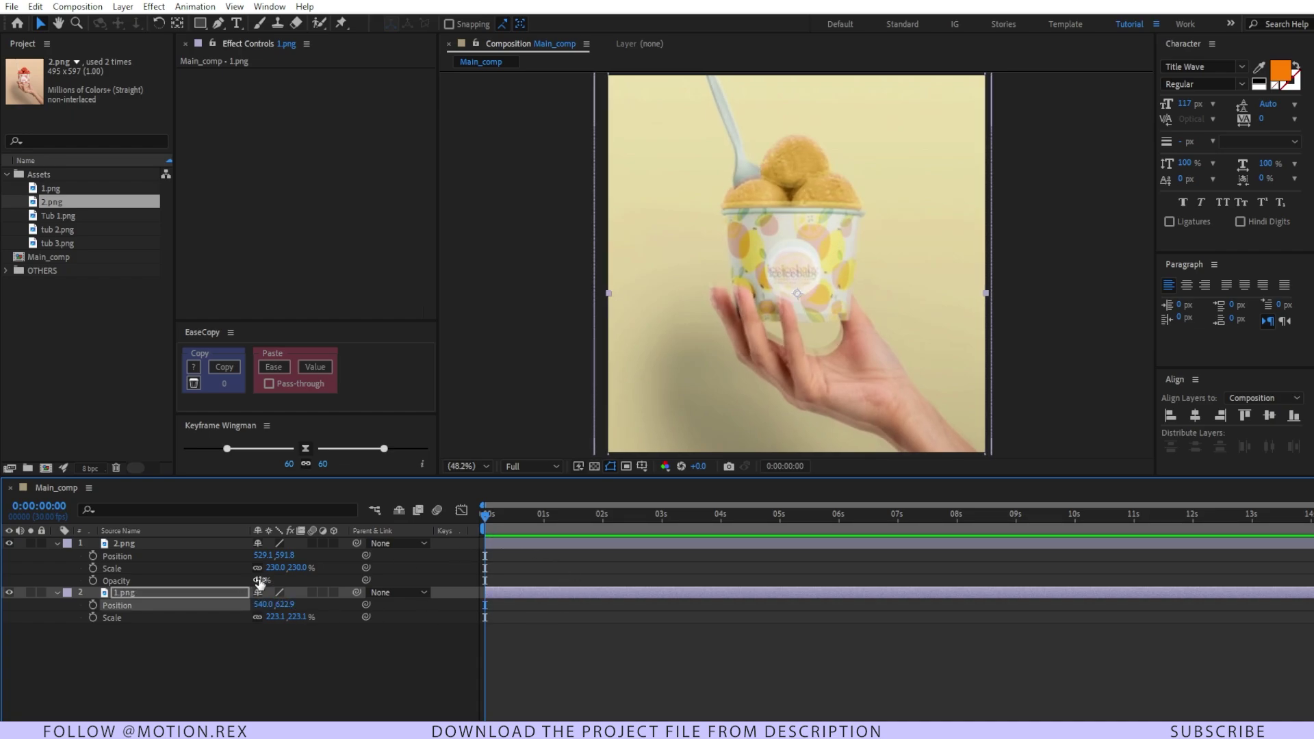
left_click_drag(261, 580, 226, 582)
left_click(294, 604)
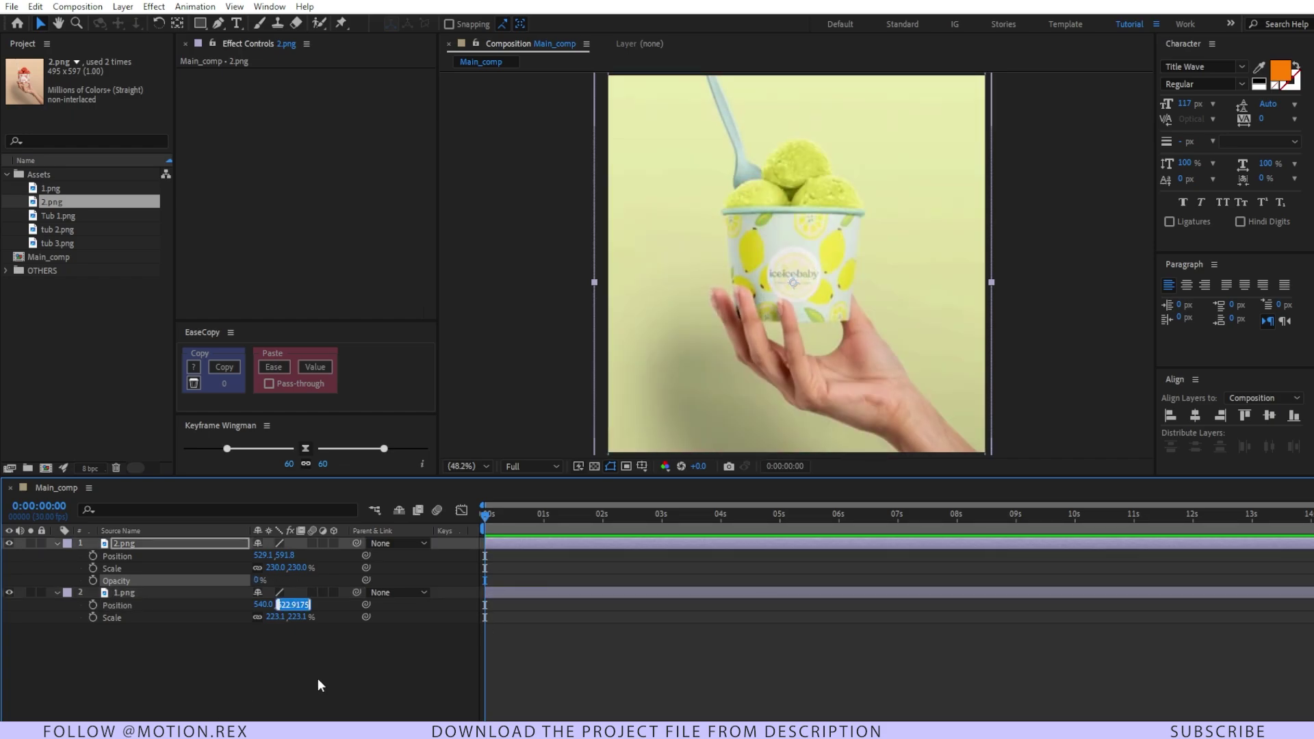
type("654")
key("Return")
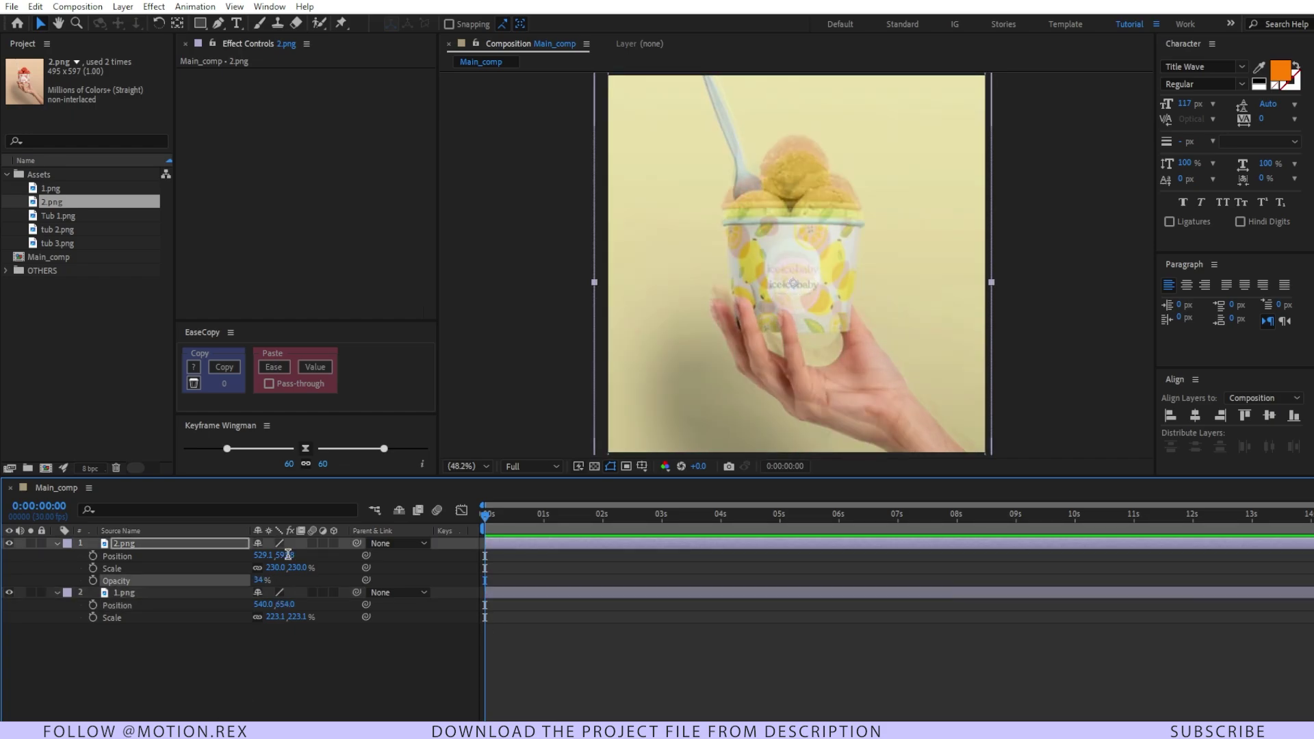
Step: Set 2.png's vertical position to 640 to align its cup with 1.png, and reduce its opacity to 0%
left_click(288, 555)
type("640")
key("Return")
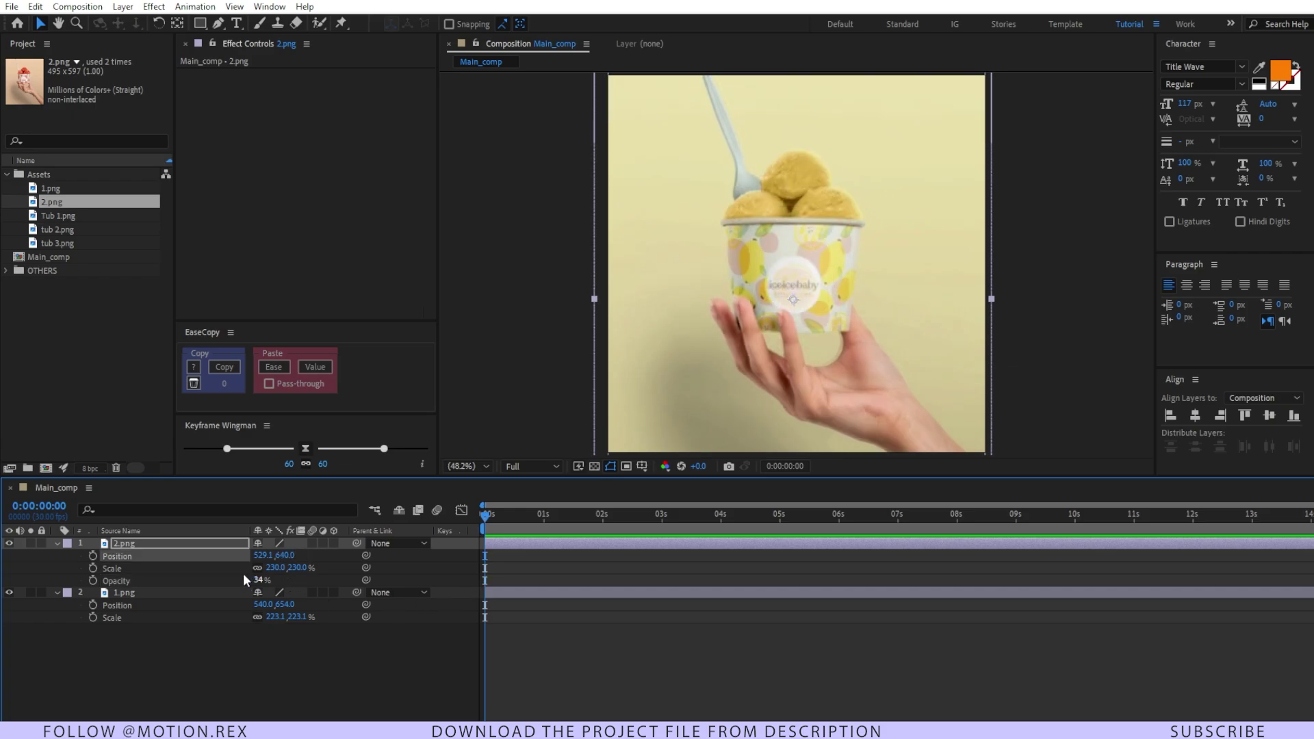
left_click_drag(258, 580, 187, 601)
left_click(685, 621)
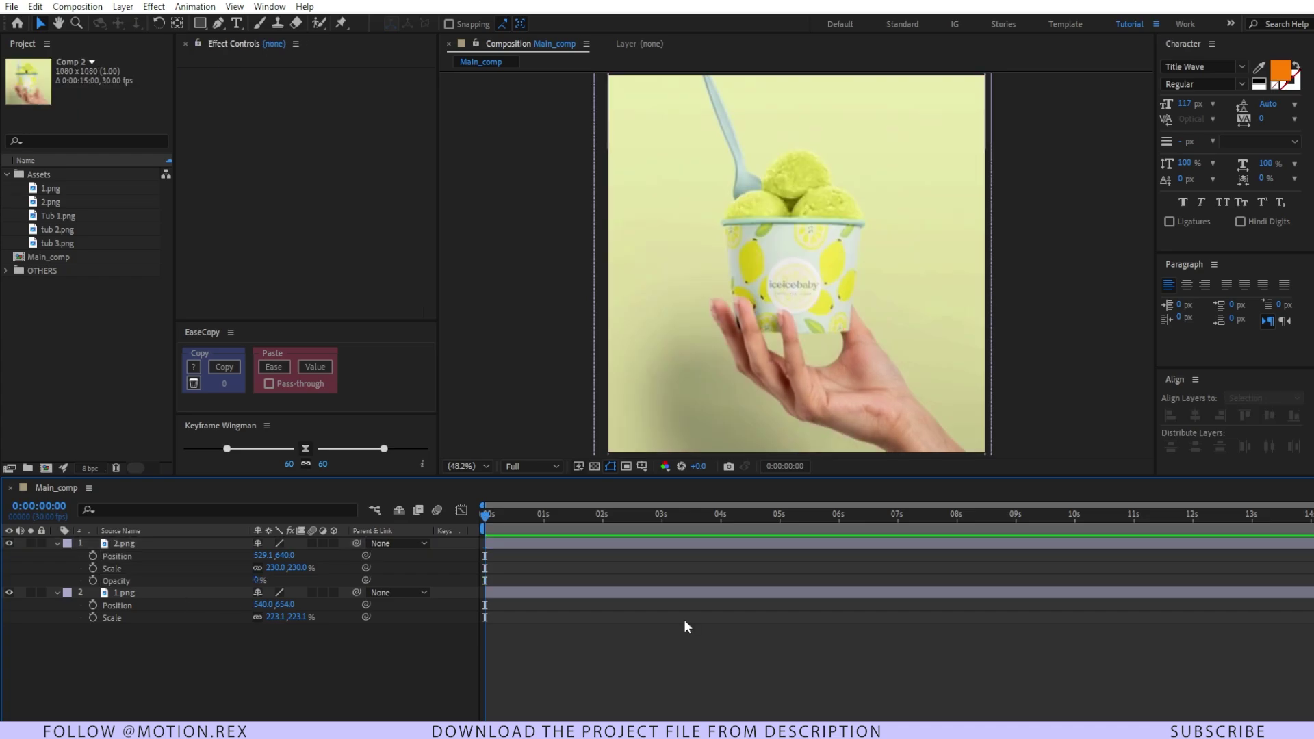
Step: Keyframe 1.png's scale from 280% at the start down to 223.1% at about frame 10, and preview the animation
left_click(157, 593)
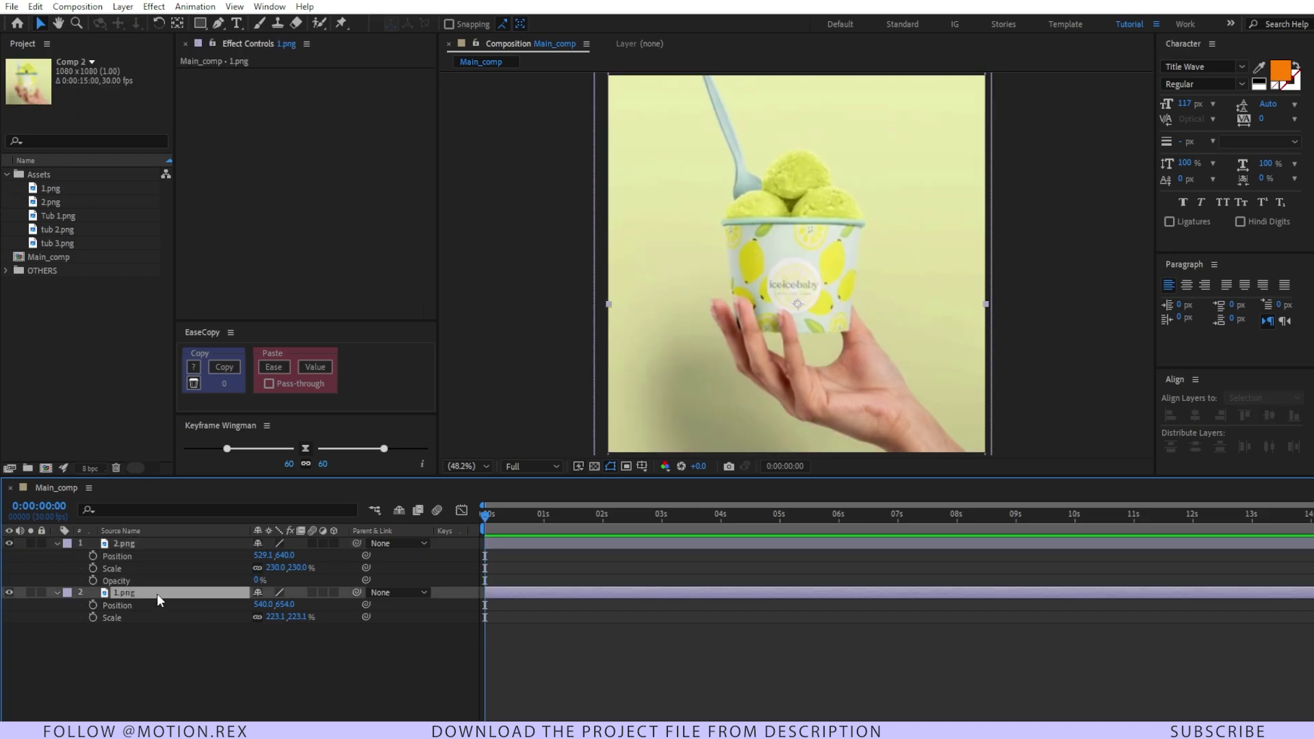
left_click(92, 618)
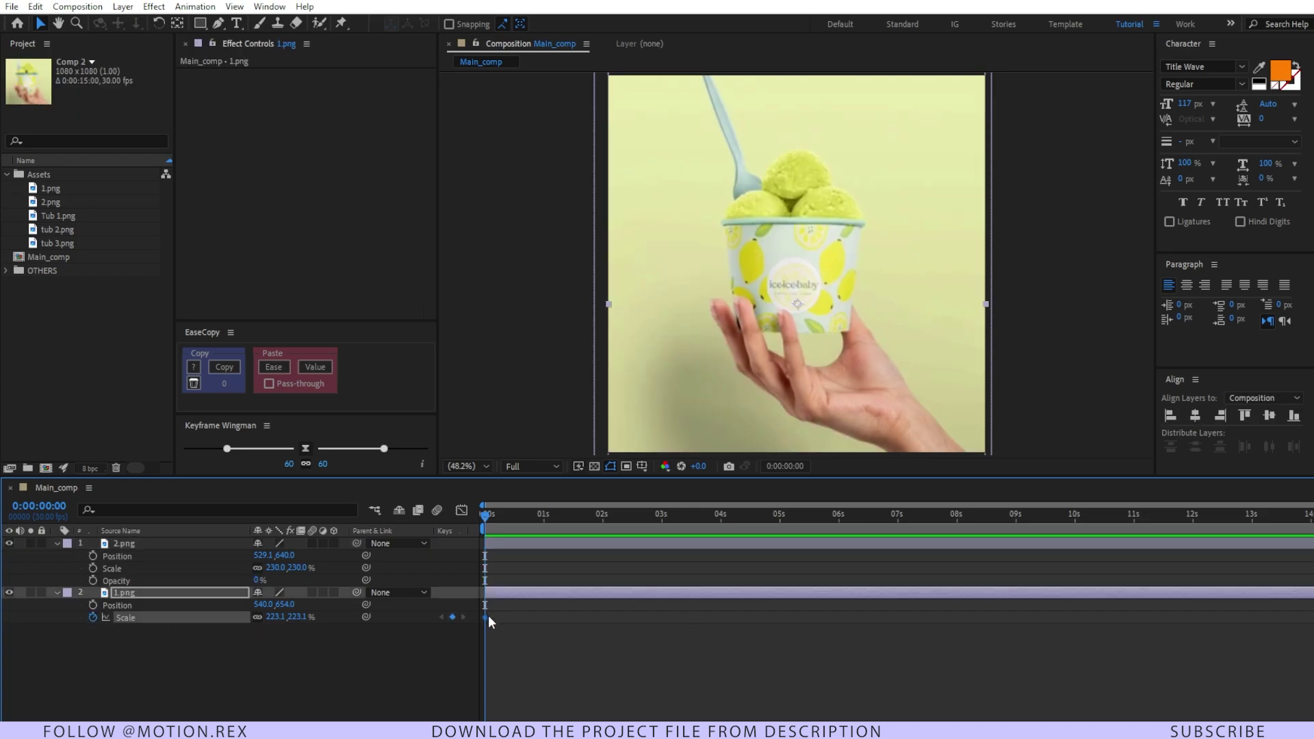
left_click_drag(487, 617, 504, 618)
type("280")
key("Return")
left_click(537, 642)
key("space")
key("space")
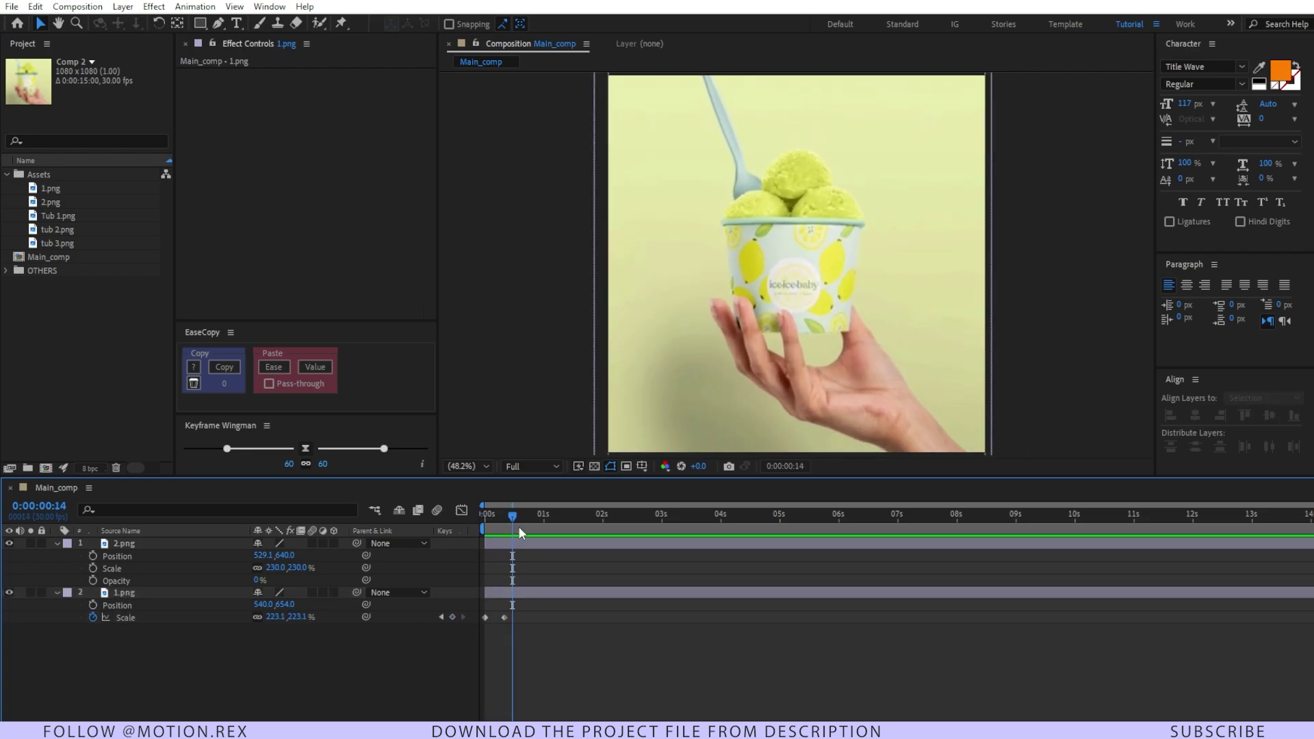
left_click_drag(513, 518, 434, 570)
key("space")
key("space")
Step: Ease both scale keyframes of 1.png with Keyframe Wingman at 60/60 and play the result
left_click_drag(529, 611, 463, 629)
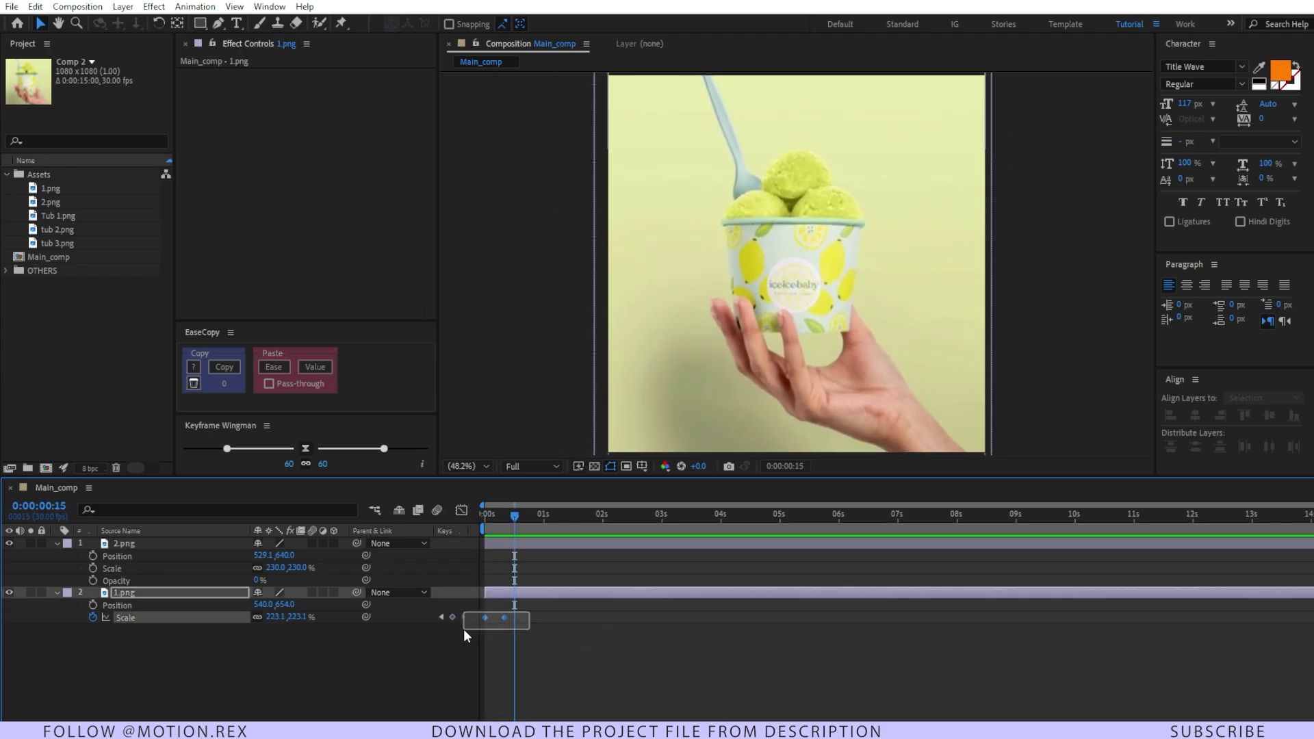
left_click(306, 448)
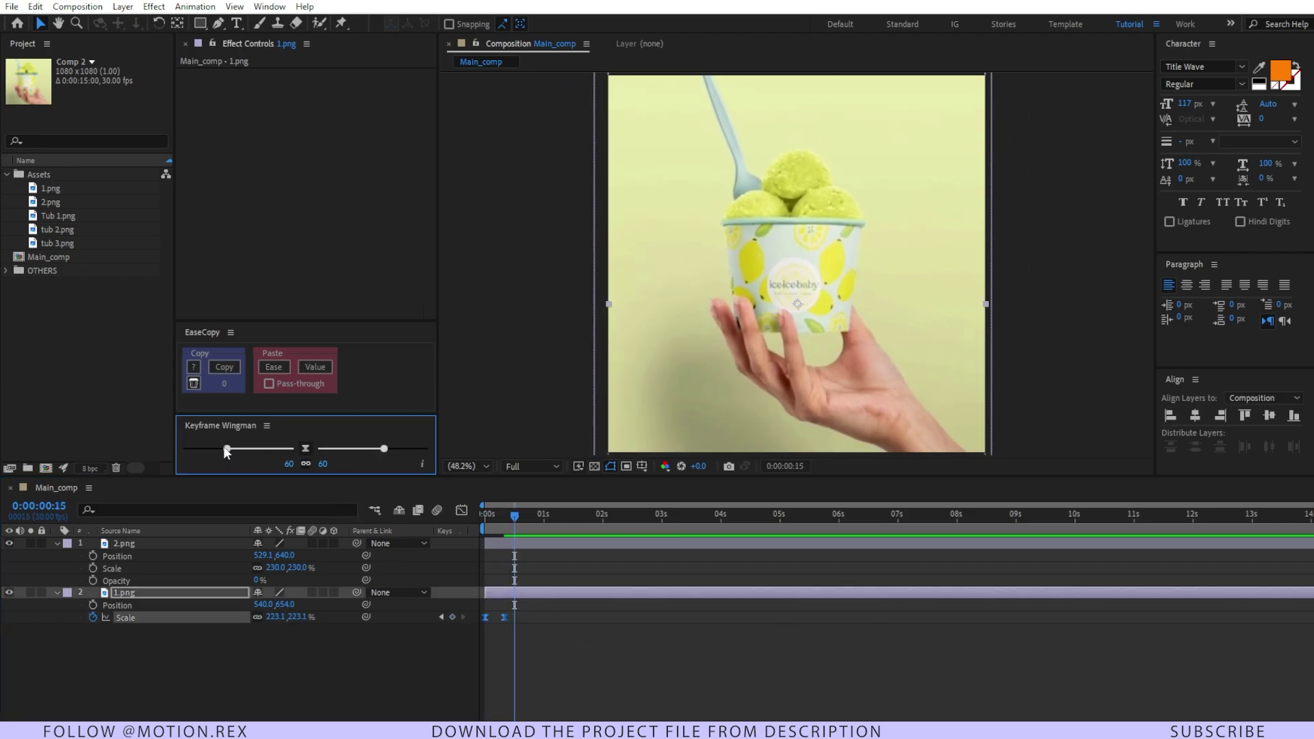
key("space")
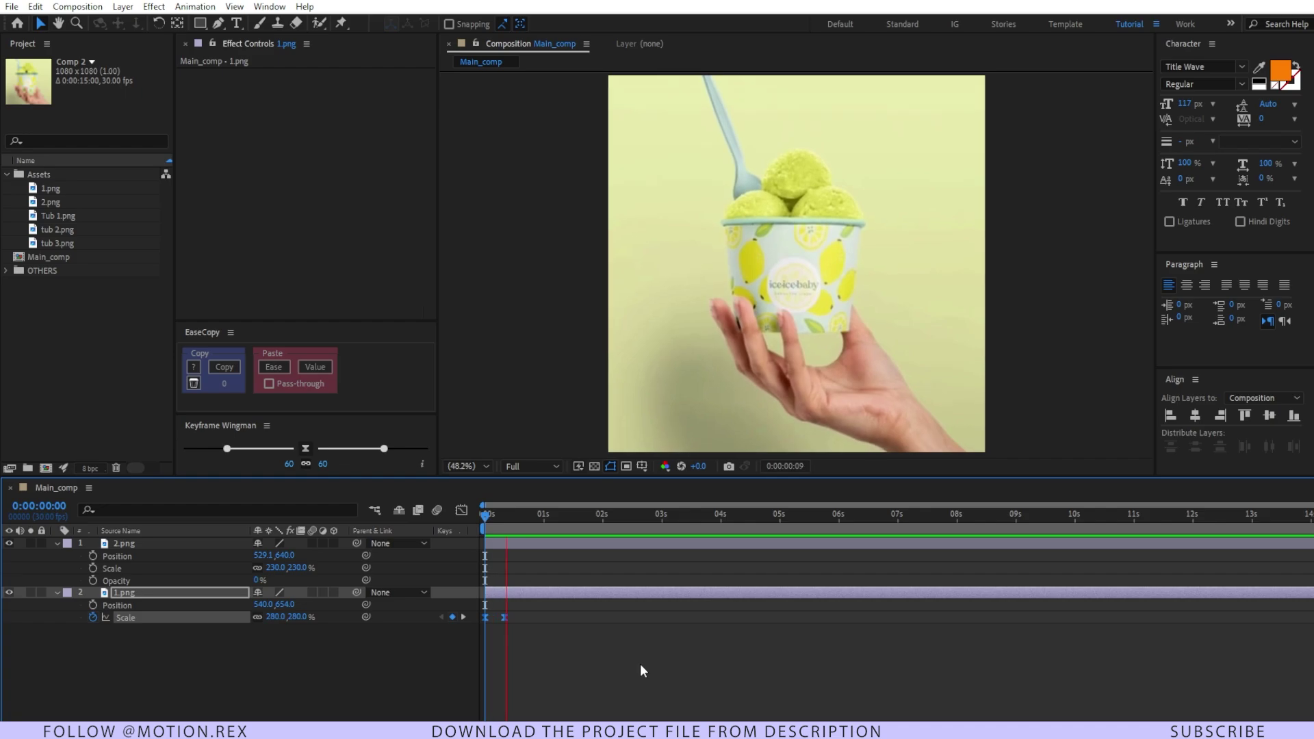
Step: Trim the start of the 2.png layer to 0:00:00:17
left_click(640, 664)
left_click(527, 545)
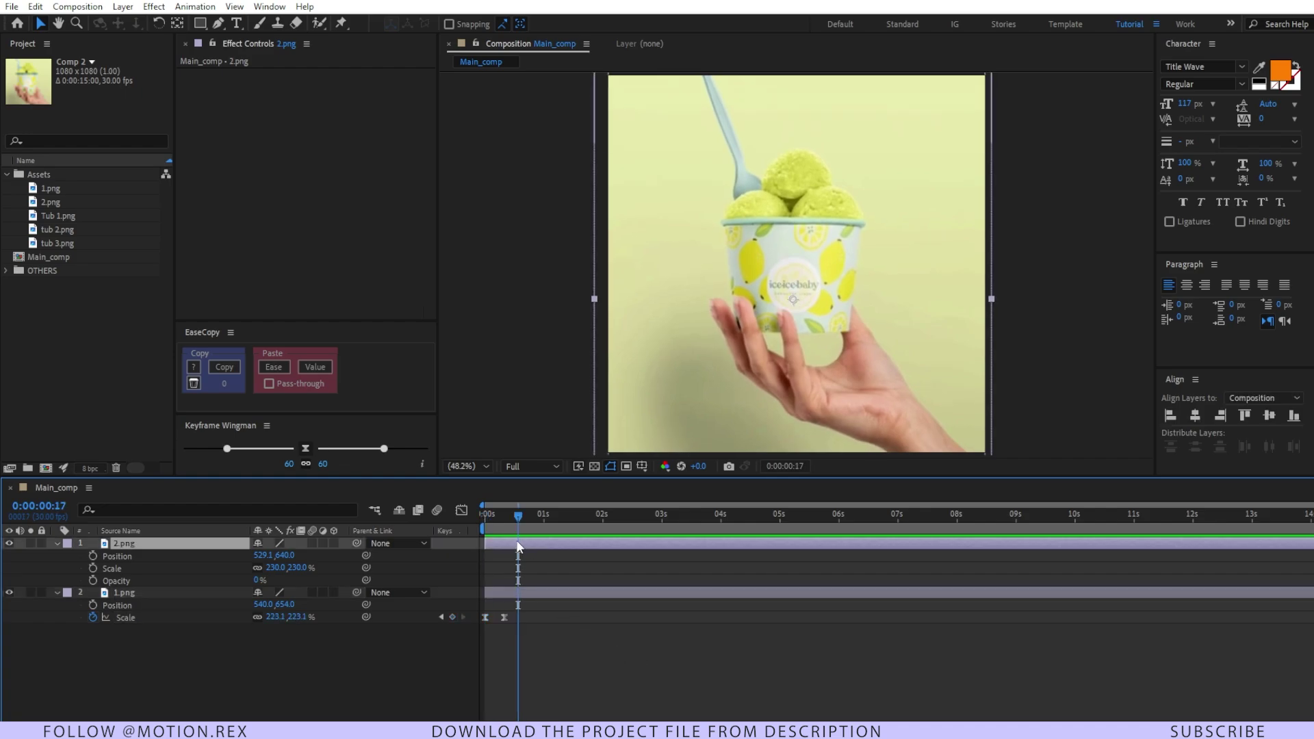
key("alt+bracketleft")
Step: Create a rectangle shape layer covering the whole composition and rename it matte
left_click(355, 699)
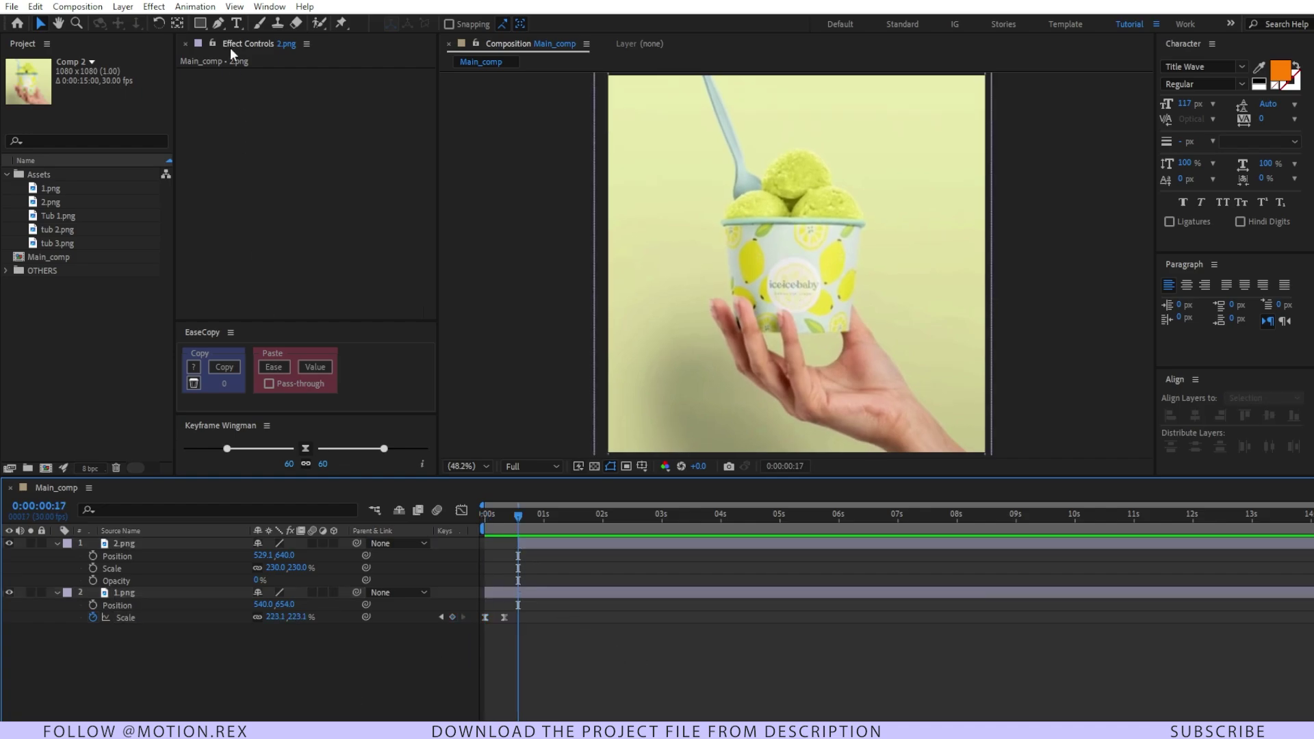
double_click(202, 26)
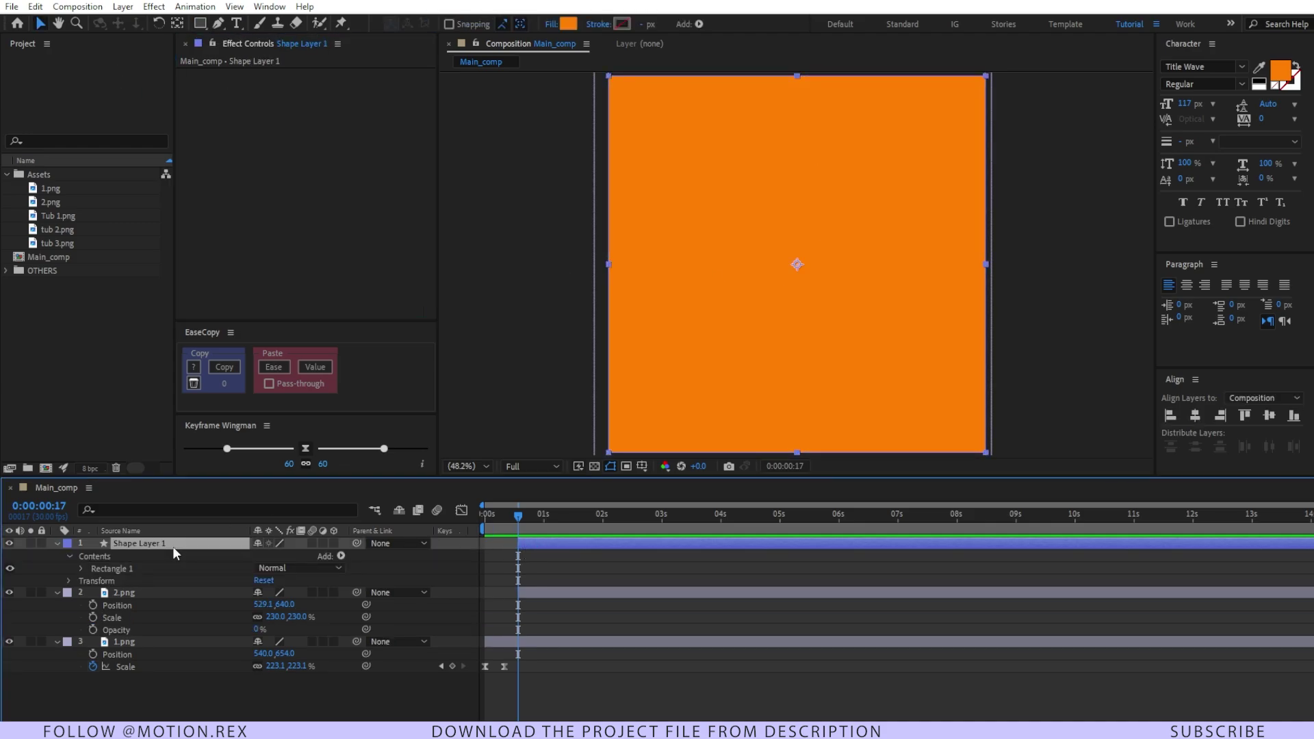
key("Return")
type("matte")
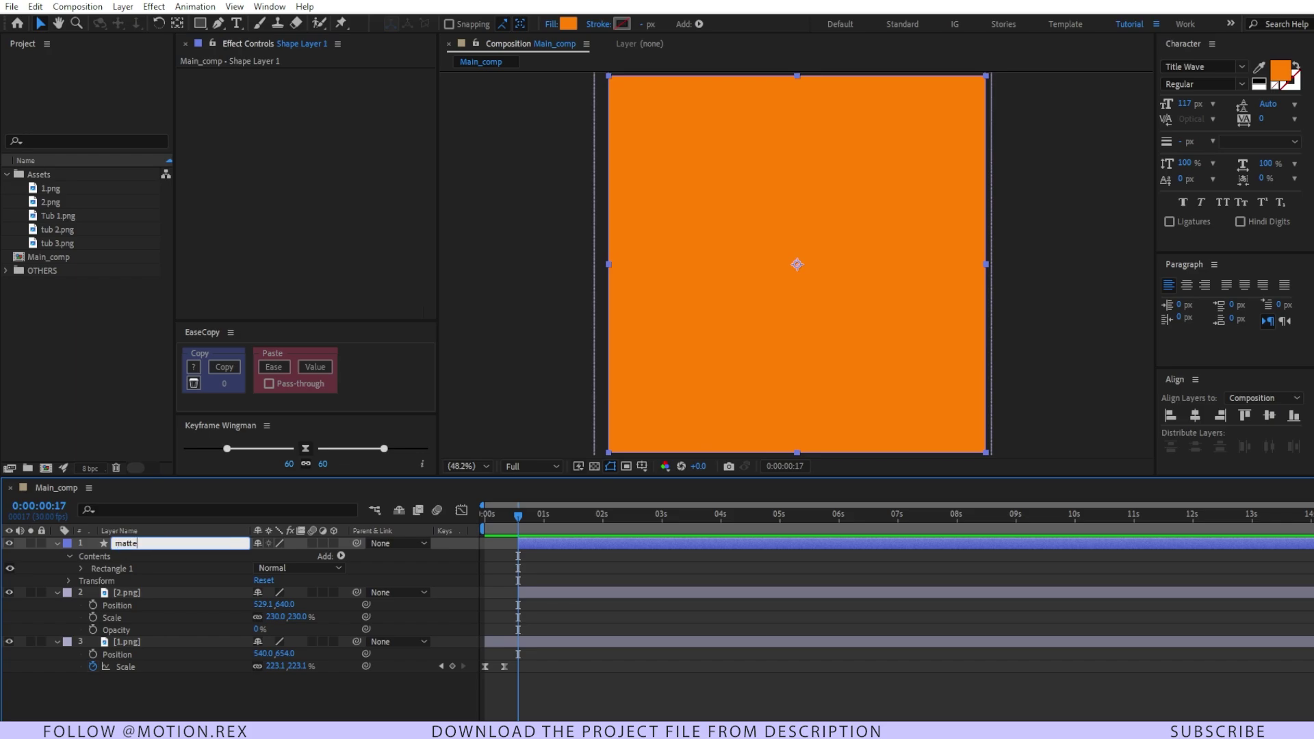
key("Return")
Step: Set the track matte of 2.png to Alpha Matte "matte"
left_click(183, 594)
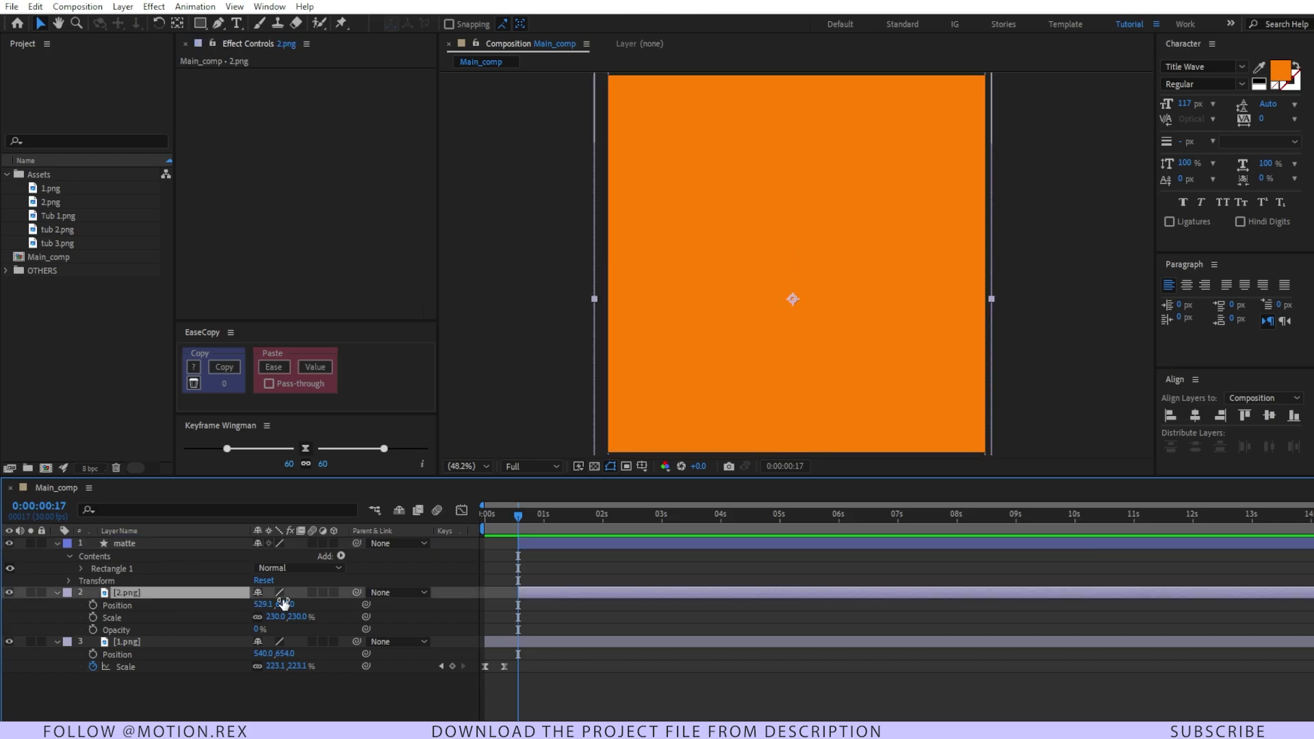
key("F4")
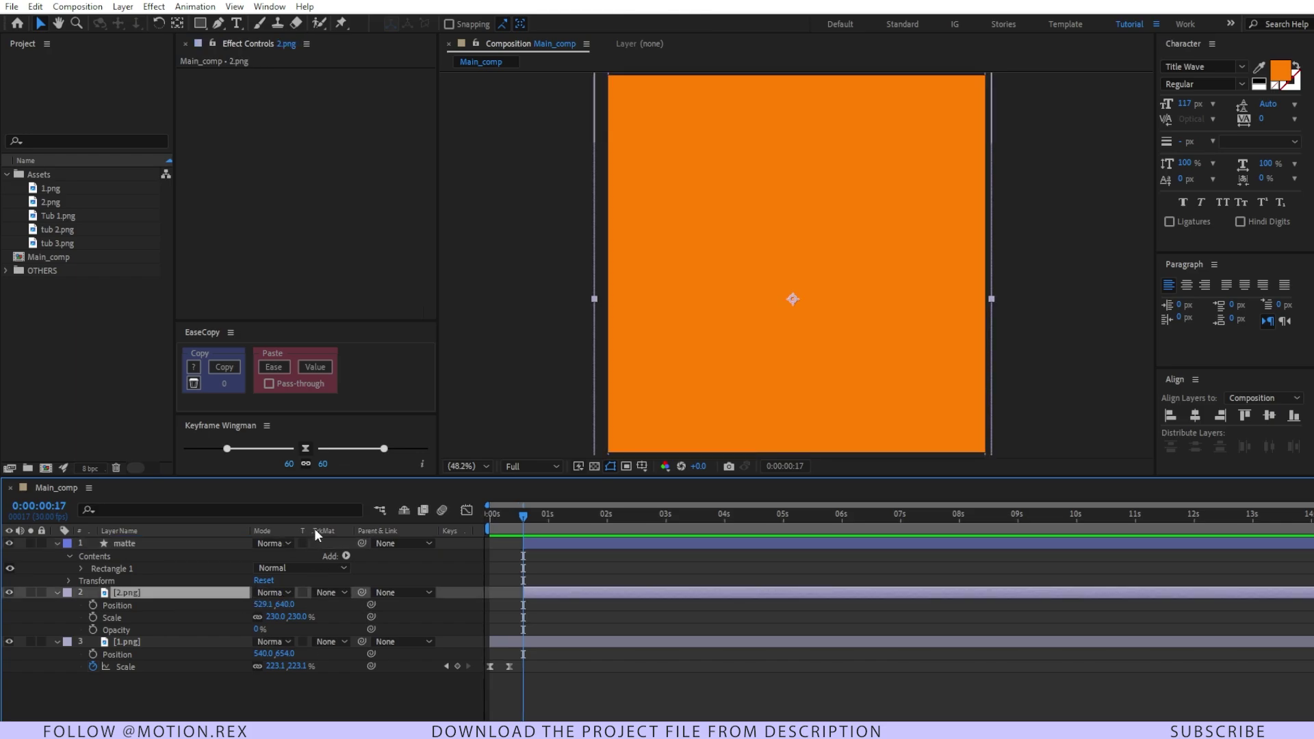
left_click(327, 593)
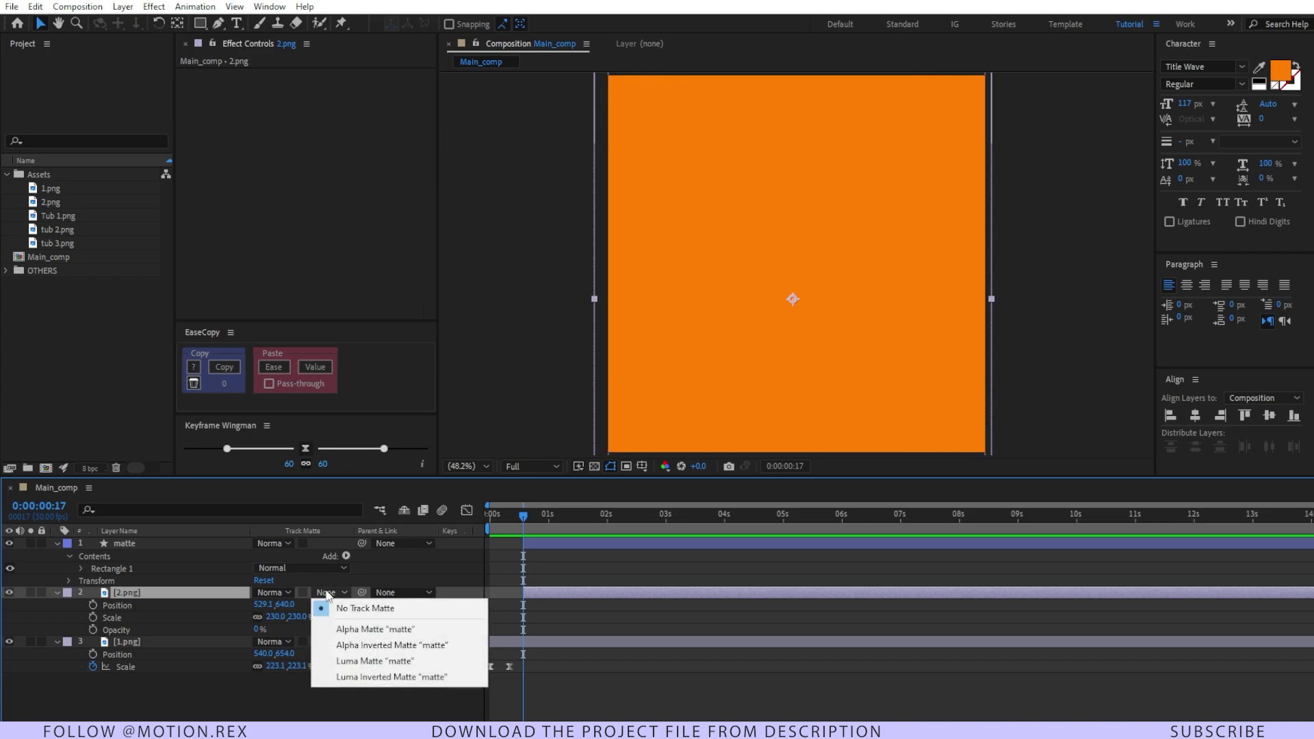
left_click(355, 629)
Step: Expand the matte layer's Transform properties and raise 2.png's opacity to 100%
left_click(68, 580)
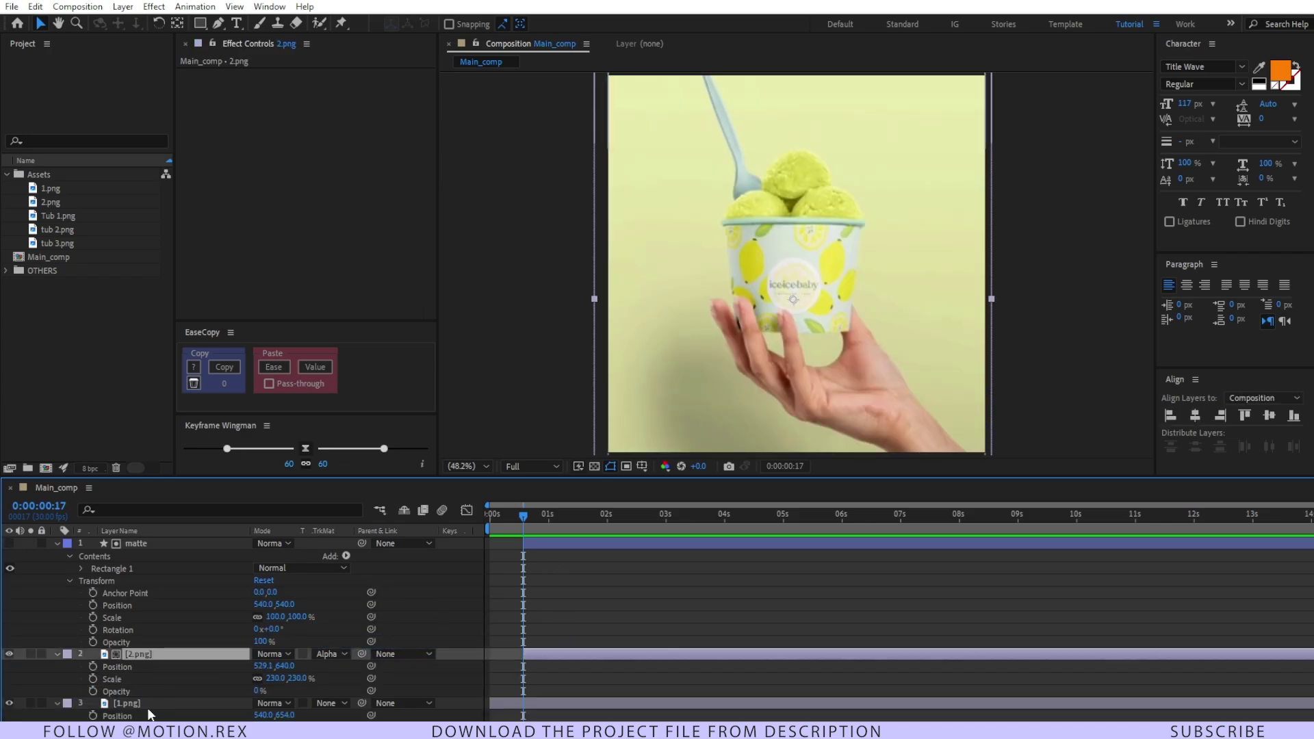
left_click(236, 691)
left_click_drag(255, 691, 458, 672)
Step: Keyframe the matte layer's position from 540, -585 at 0:00:00:17 to 540, 540 just after one second
left_click(552, 542)
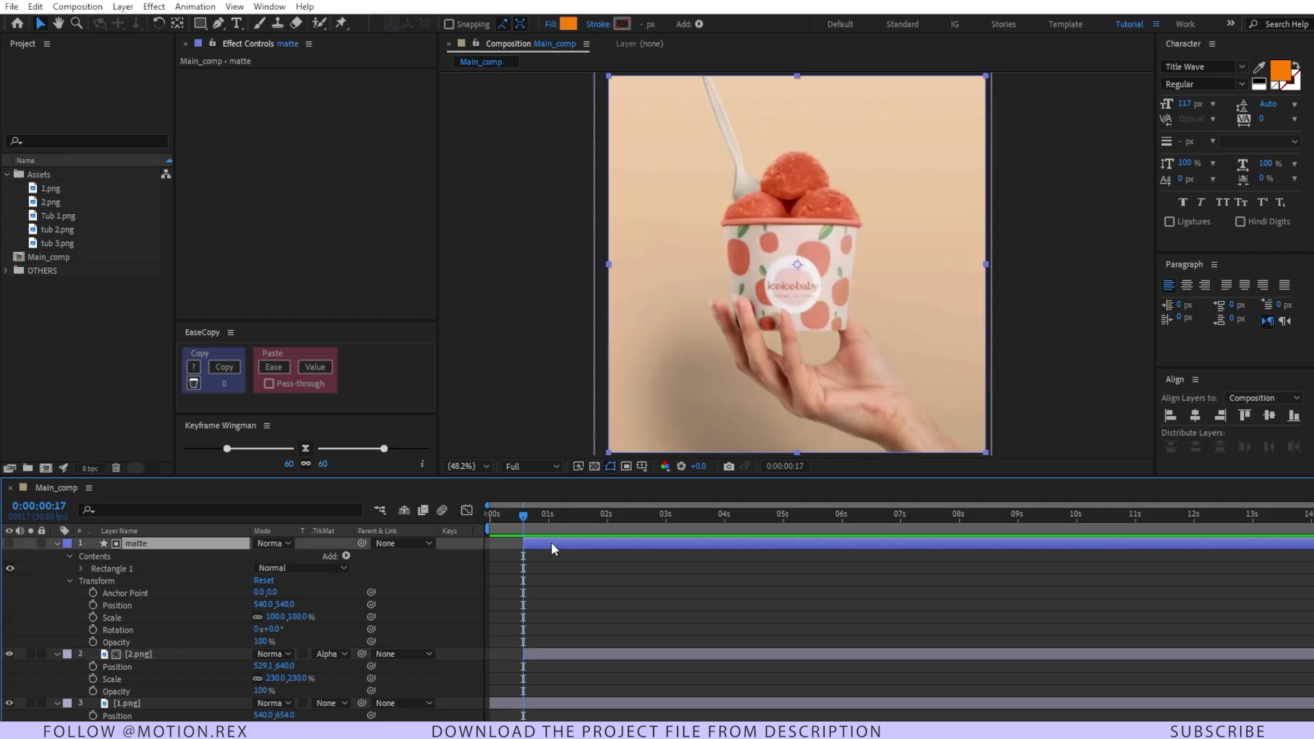
key("alt+shift+p")
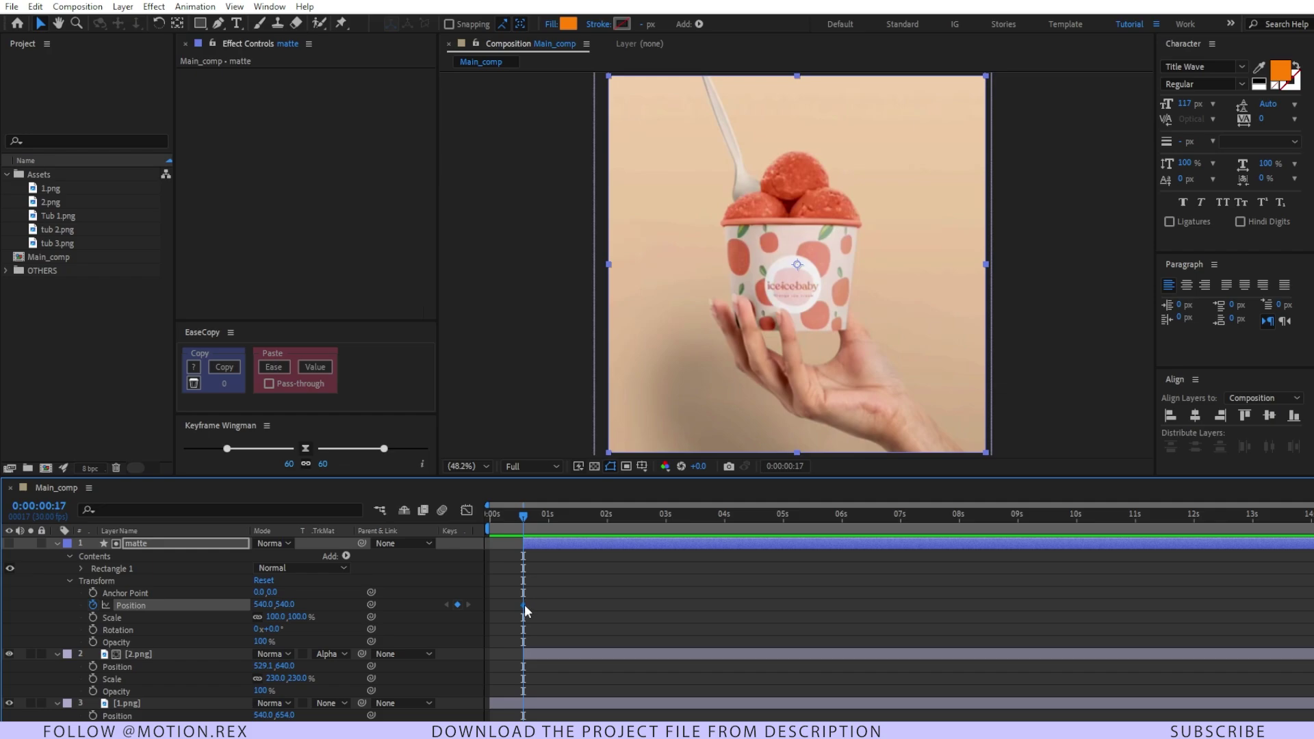
left_click_drag(524, 605, 556, 620)
left_click_drag(284, 611, 244, 602)
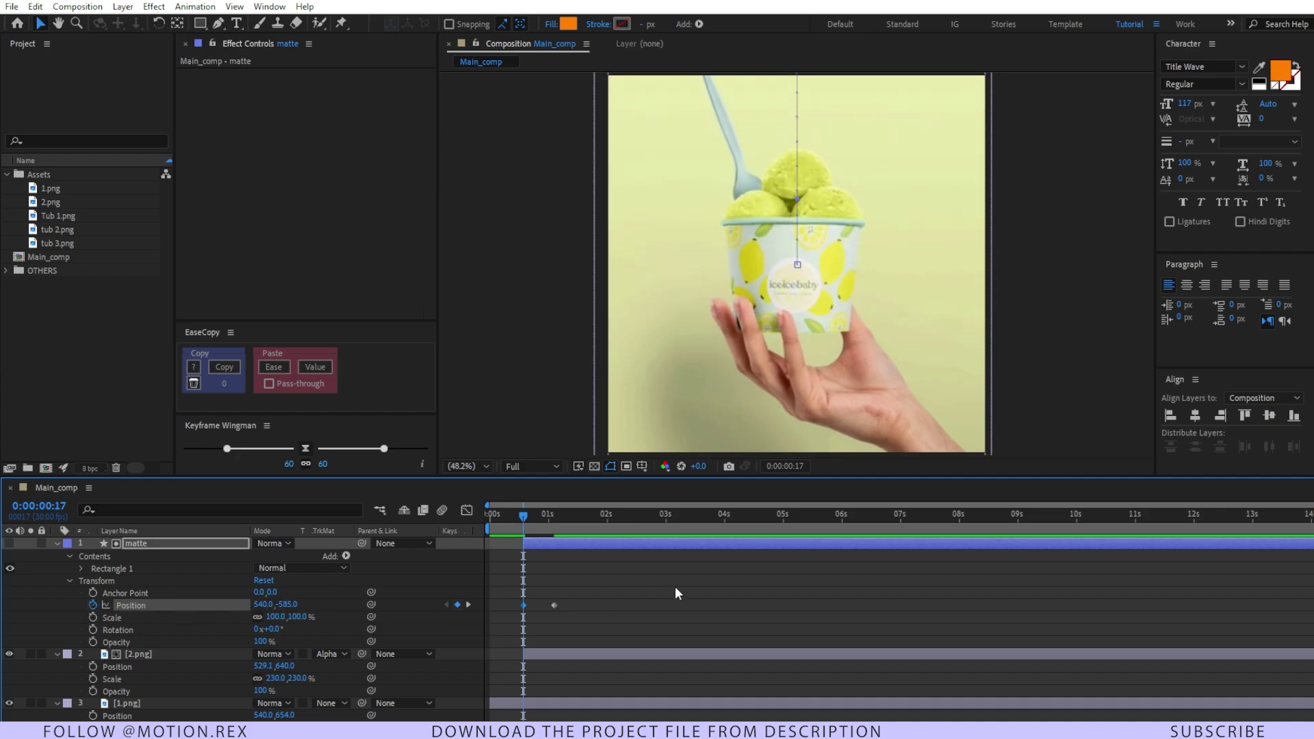
left_click(515, 523)
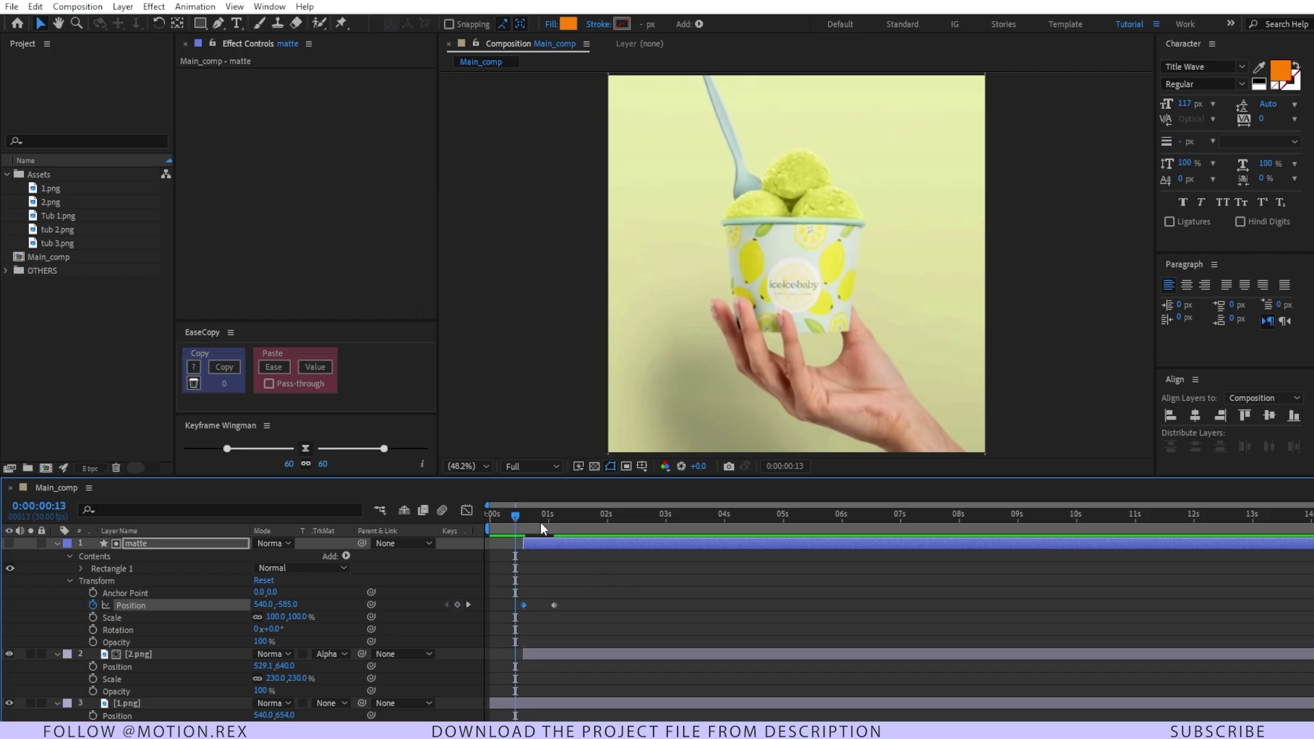
left_click(597, 589)
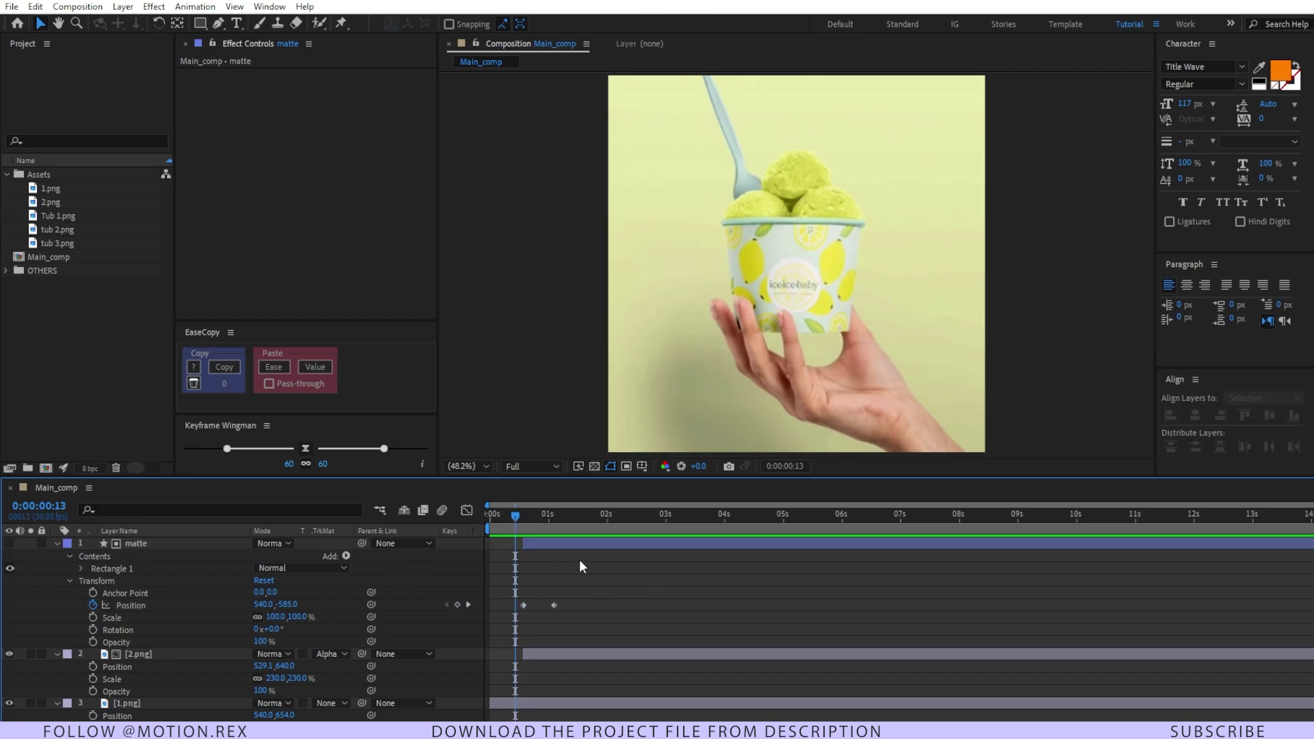
Step: Preview the reveal and ease both of the matte layer's position keyframes to 75 with Keyframe Wingman
key("space")
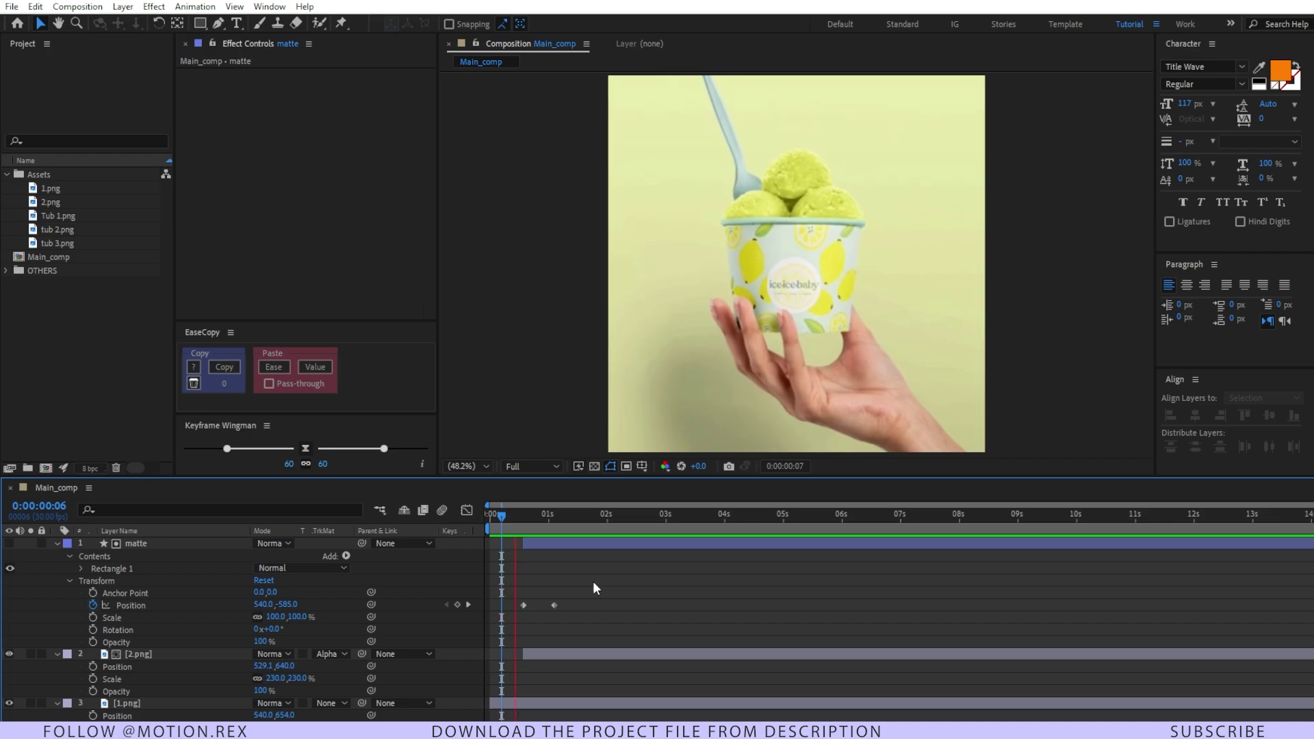
left_click_drag(604, 594, 503, 609)
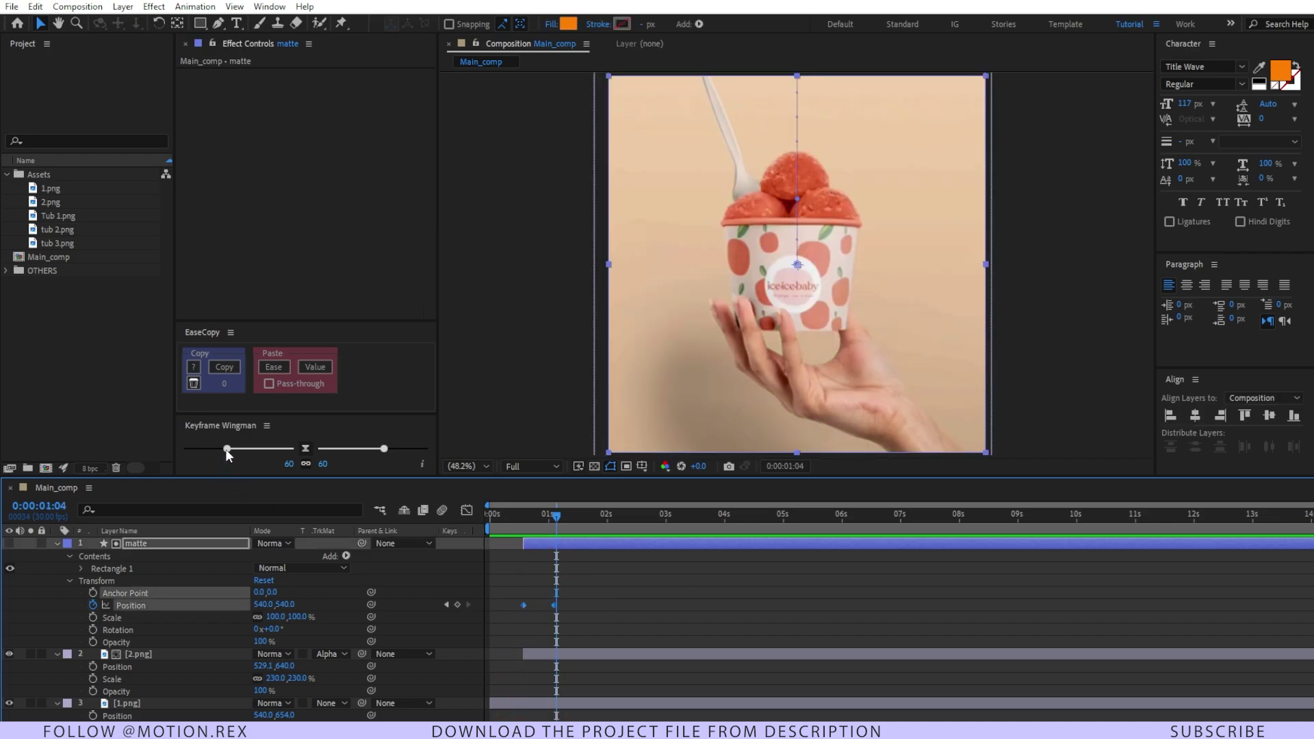
left_click_drag(228, 455, 210, 452)
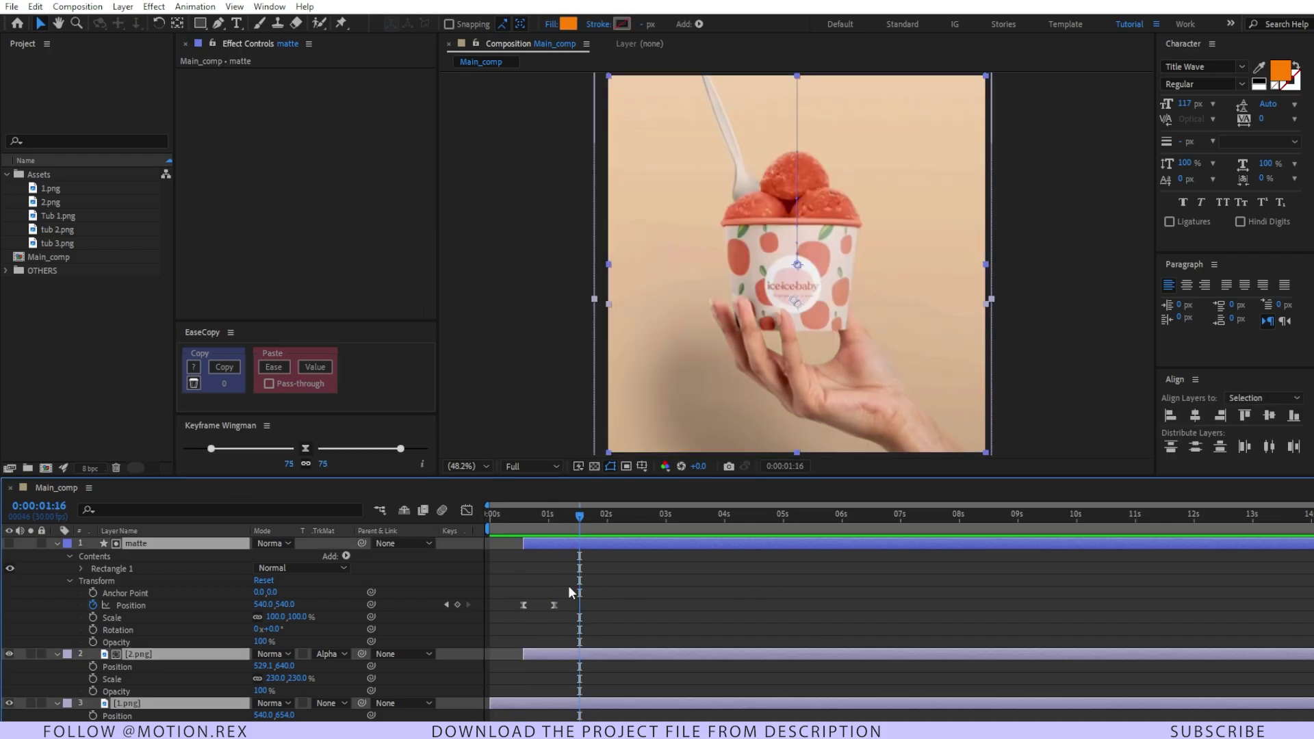
Step: Collapse the layer properties, duplicate 1.png, raise the copy to the top of the stack and start it at 0:00:01:16
key("u")
left_click(639, 621)
left_click(588, 569)
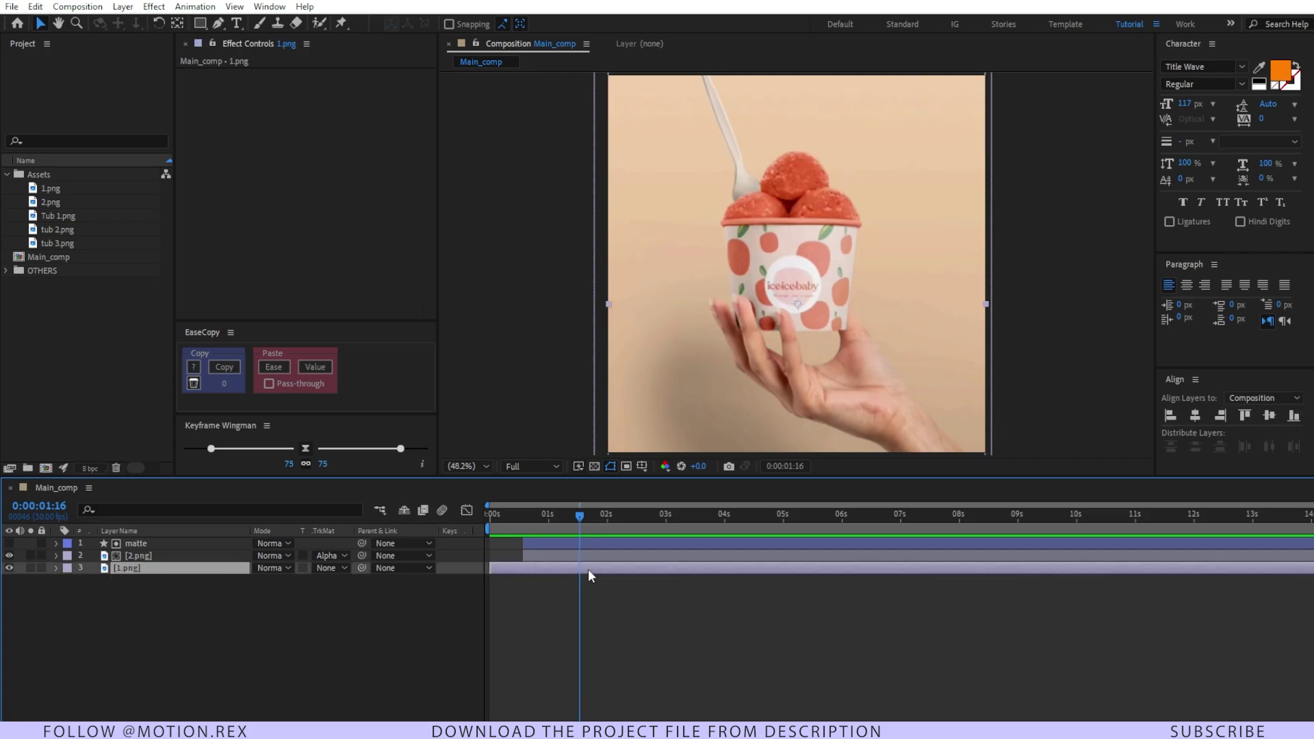
key("ctrl+d")
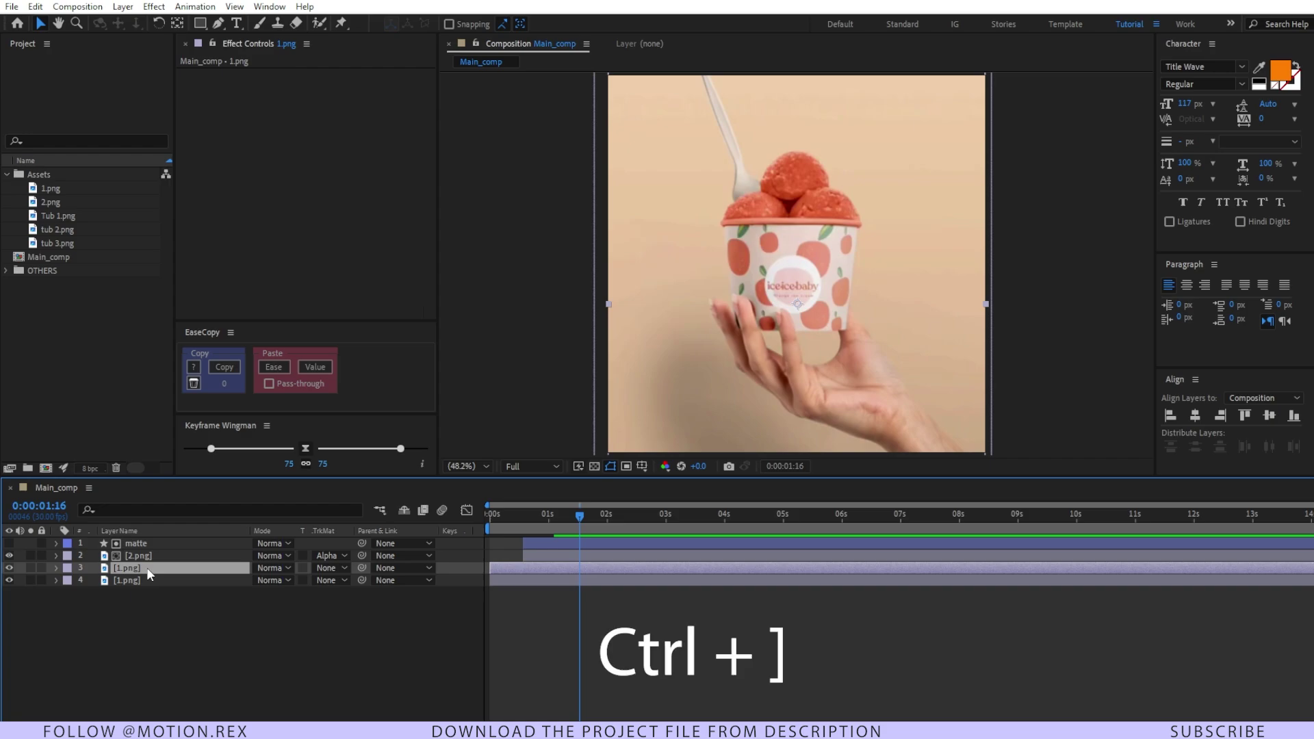
key("ctrl+bracketright")
key("ctrl+bracketright")
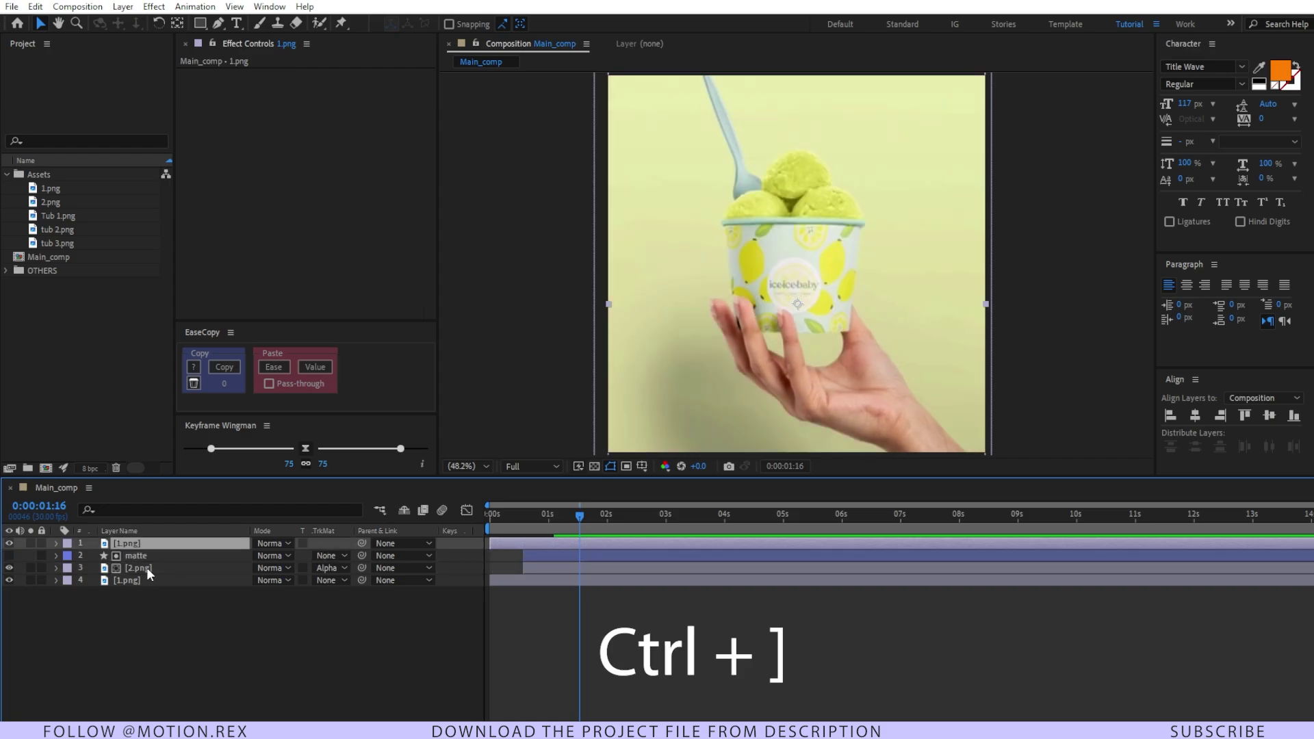
key("bracketleft")
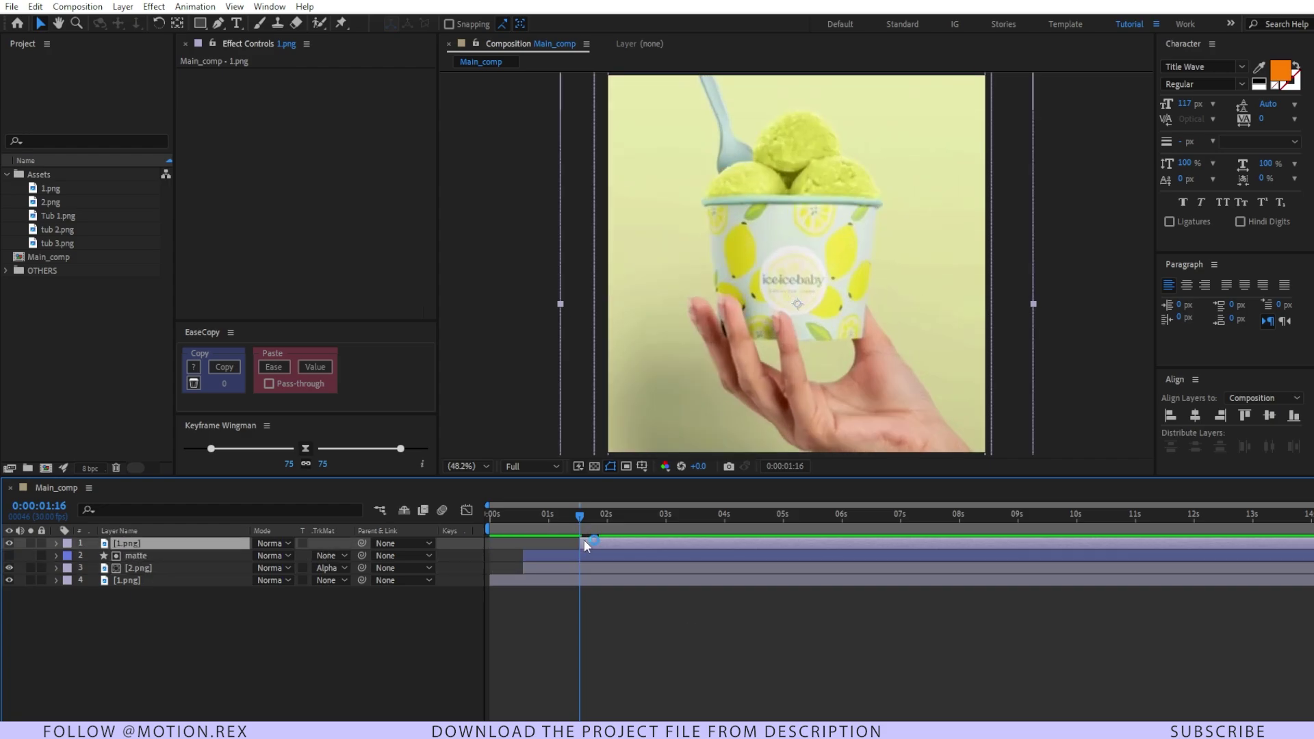
Step: Remove the Scale keyframes from the topmost 1.png layer, fixing its scale at 223.1%
key("u")
left_click_drag(587, 523, 598, 524)
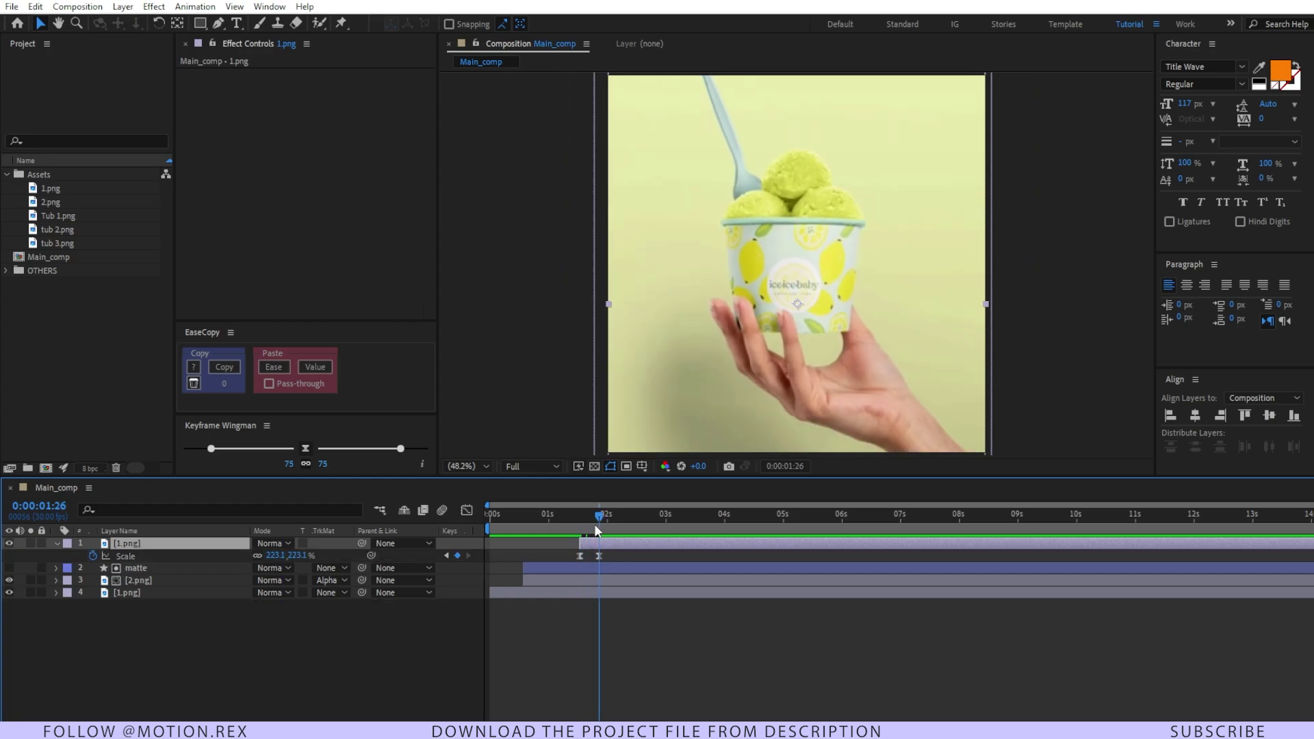
left_click(93, 556)
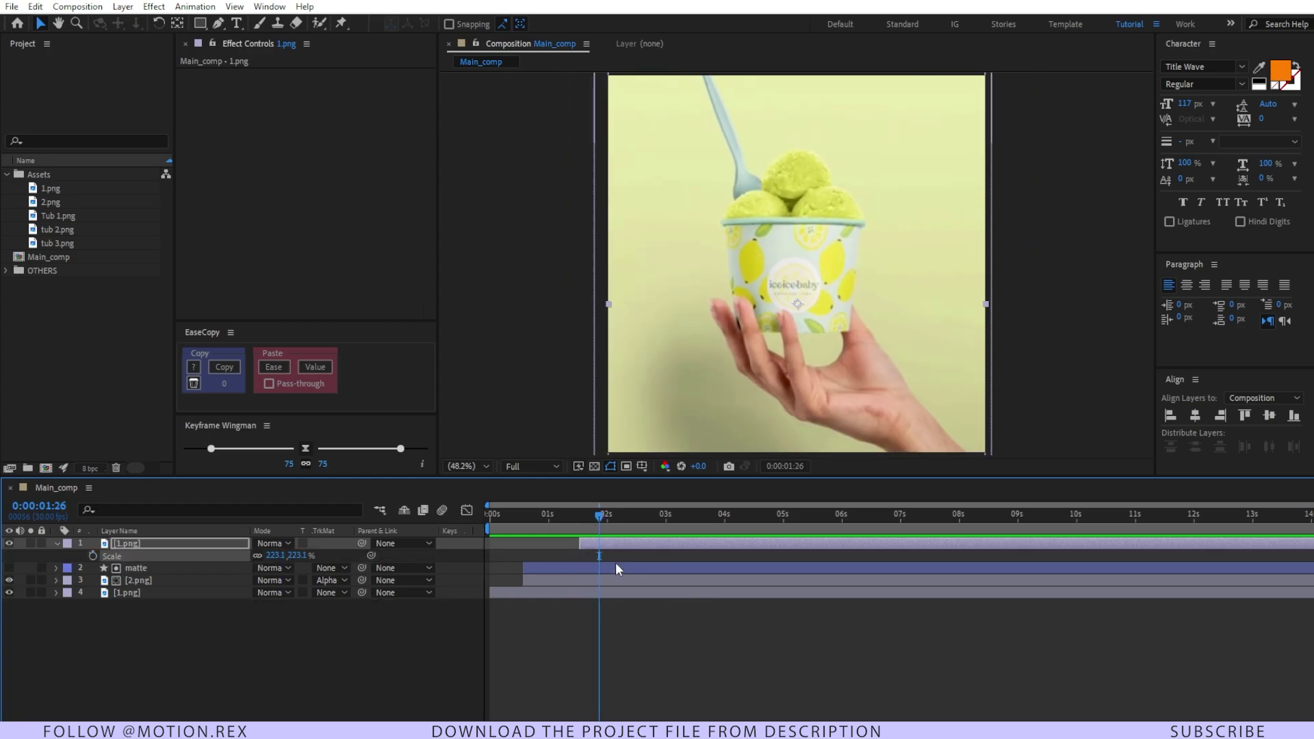
Step: Preview the image transitions and shift the topmost 1.png layer to start at 0:00:01:09
left_click_drag(589, 525, 499, 528)
key("space")
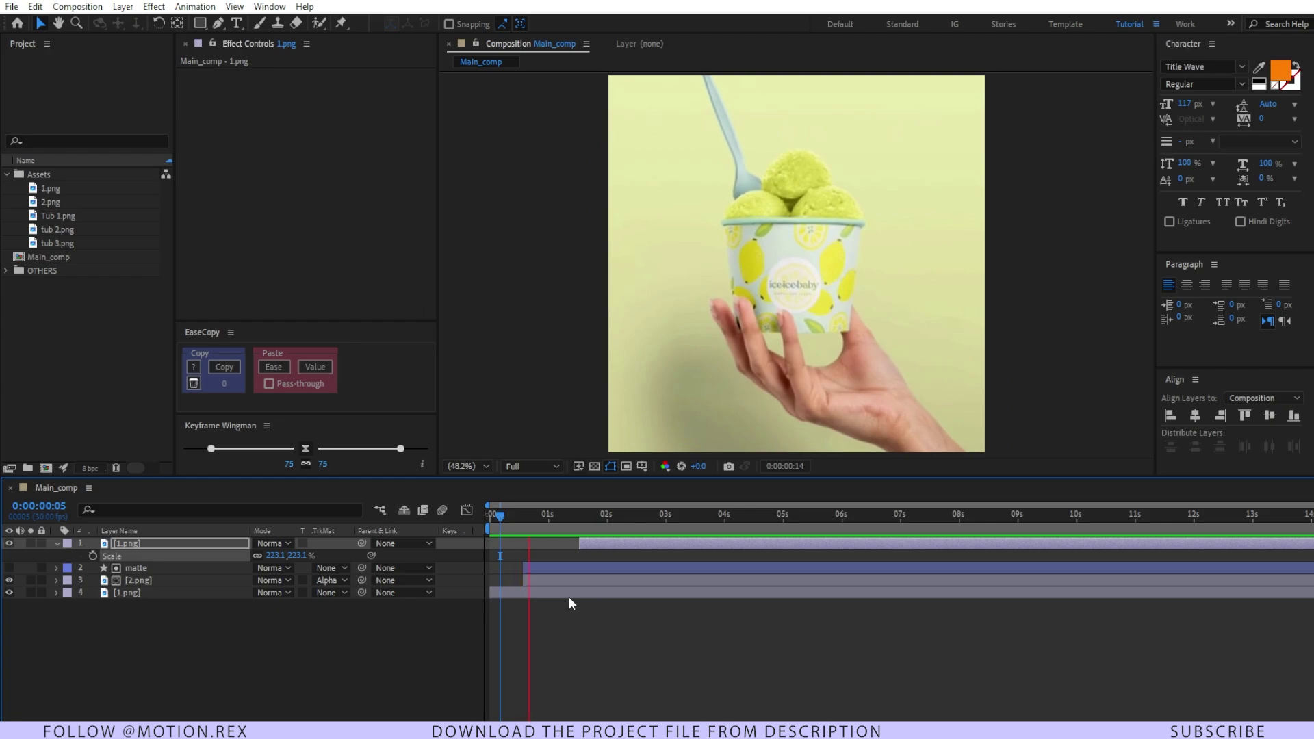
key("space")
left_click_drag(594, 547, 583, 547)
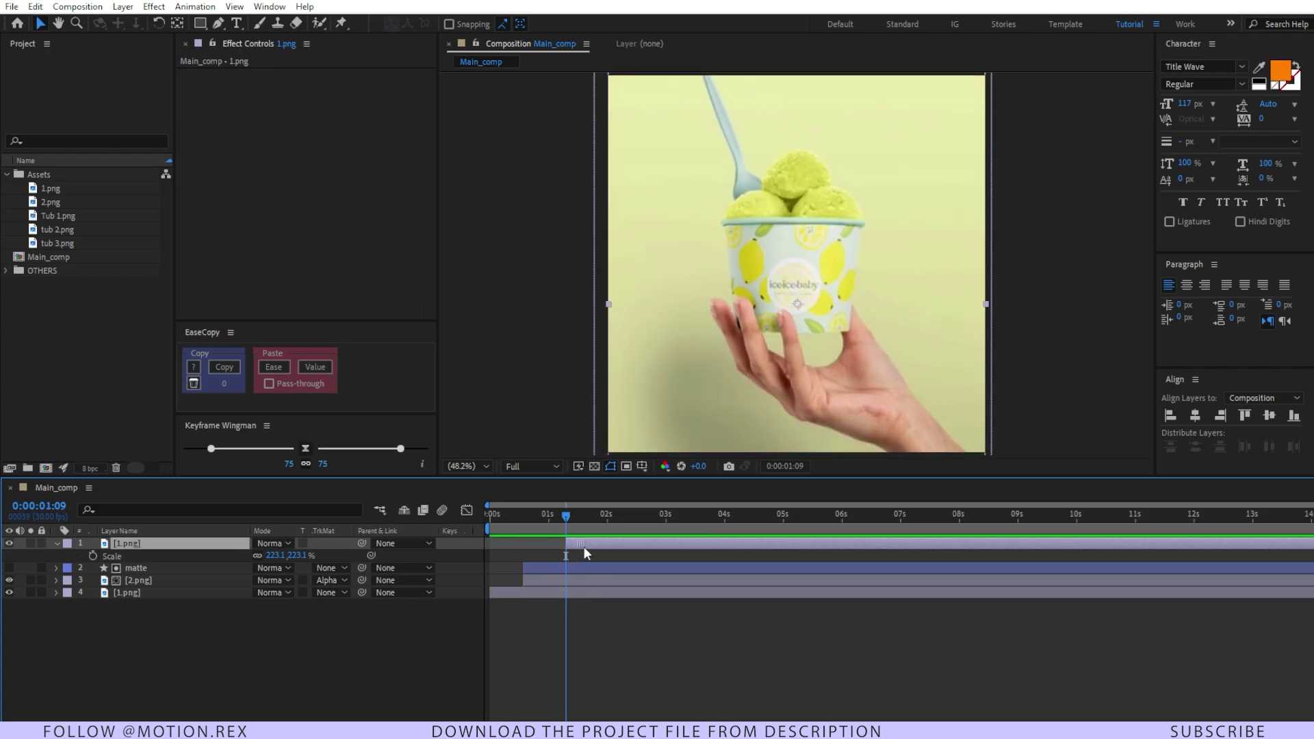
Step: Draw a thin diagonal strip with the Pen tool between the composition's upper-right and lower-left corners, starting its layer at 0:00:01:09
left_click(667, 633)
left_click(213, 26)
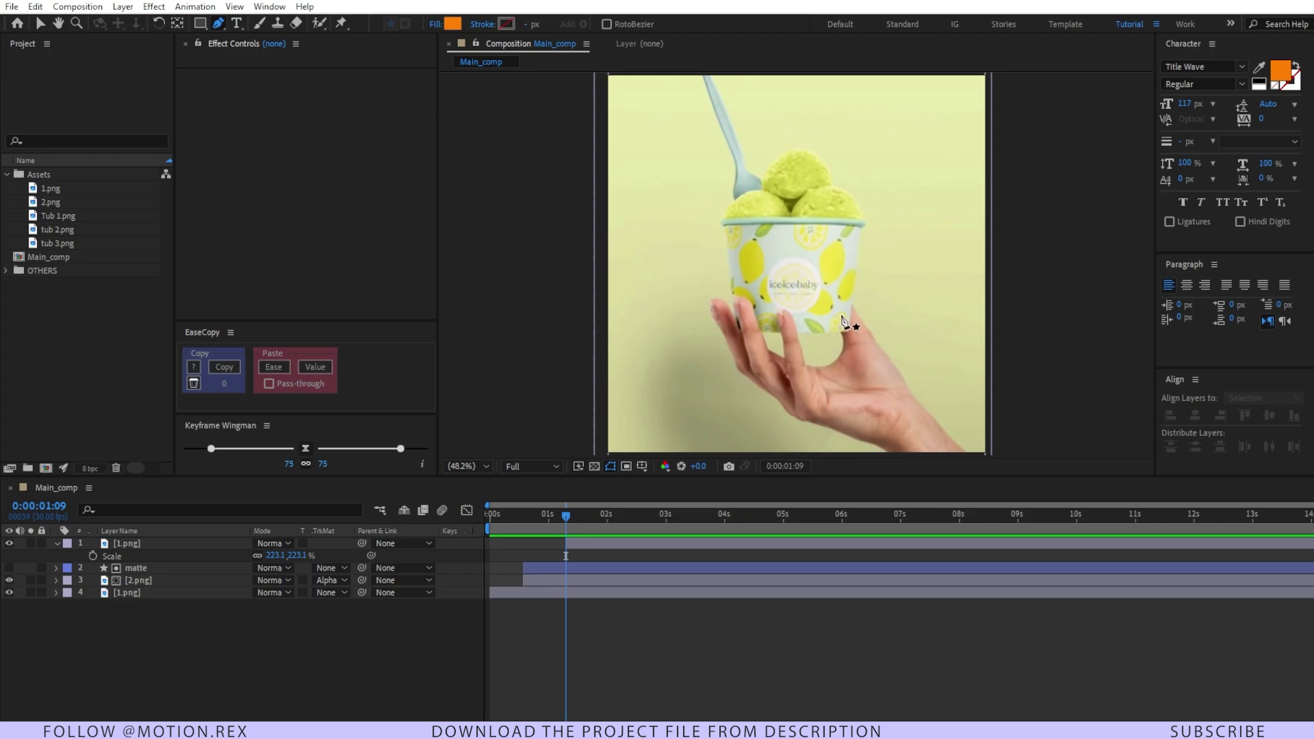
scroll(841, 318, "down", 2)
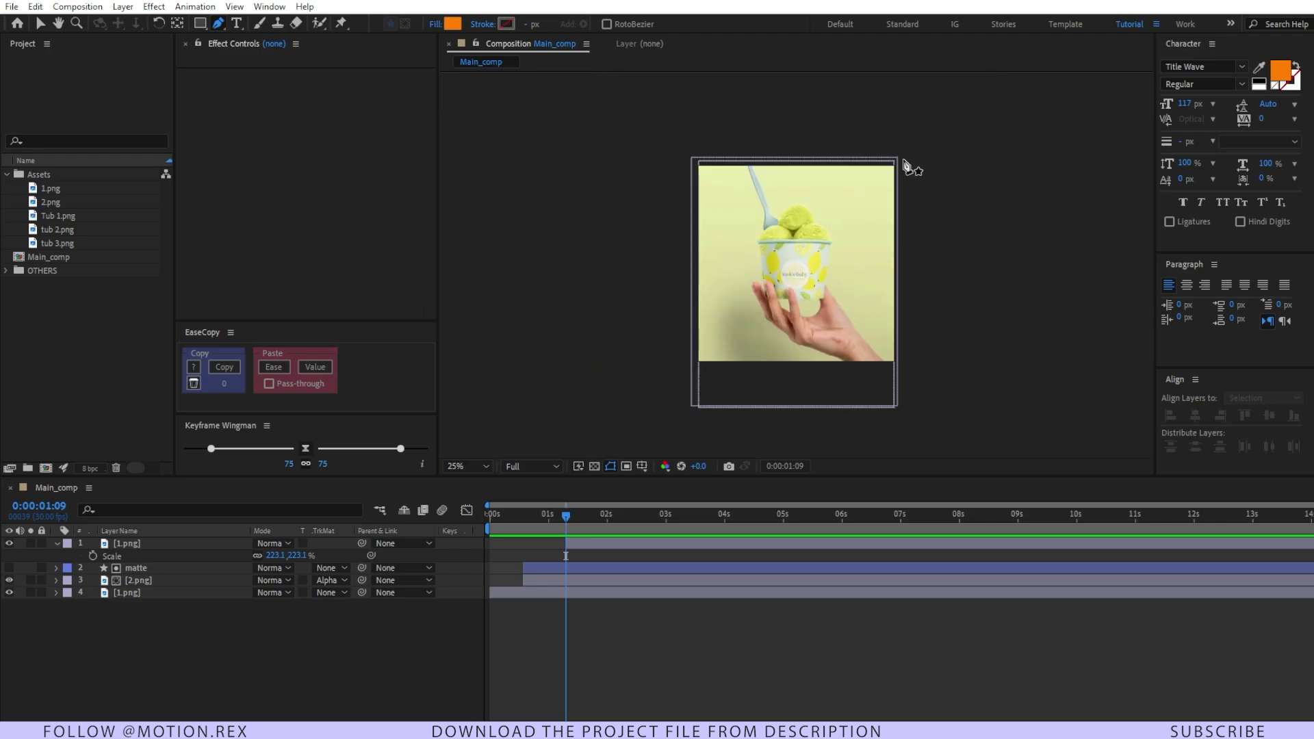
left_click(901, 158)
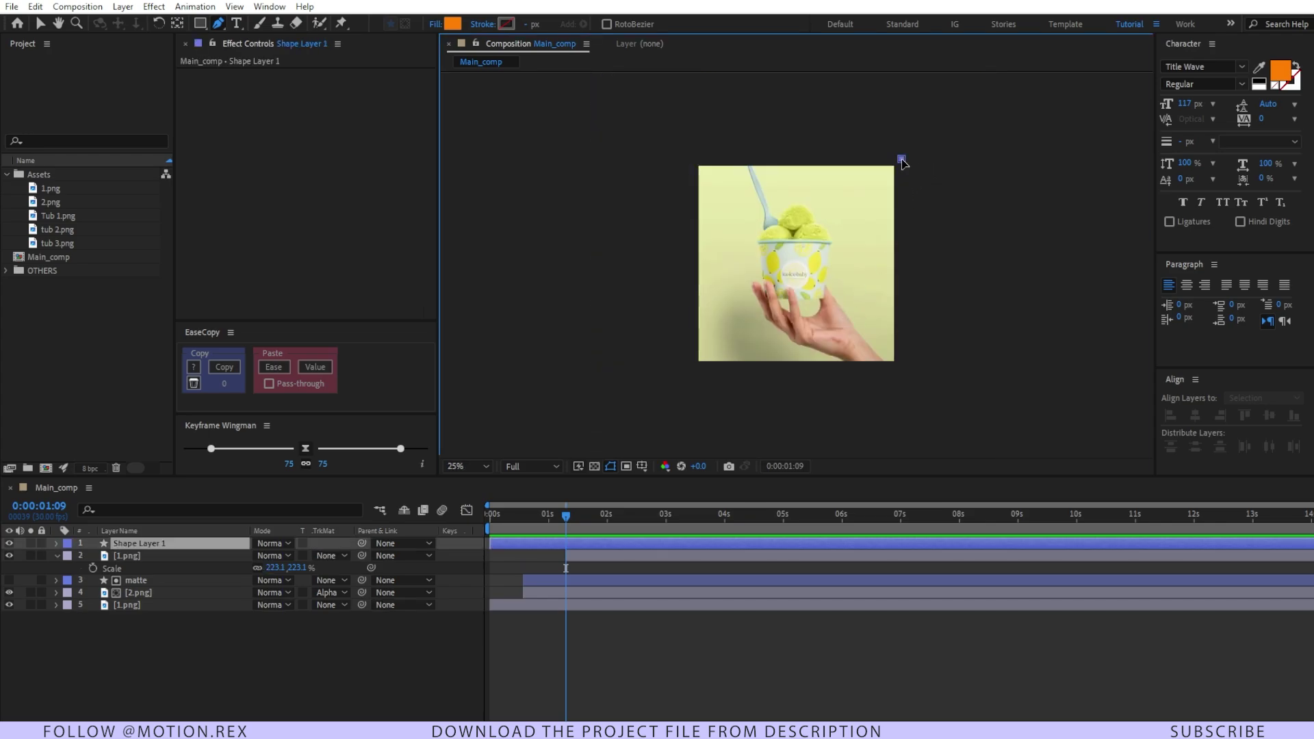
left_click(686, 373)
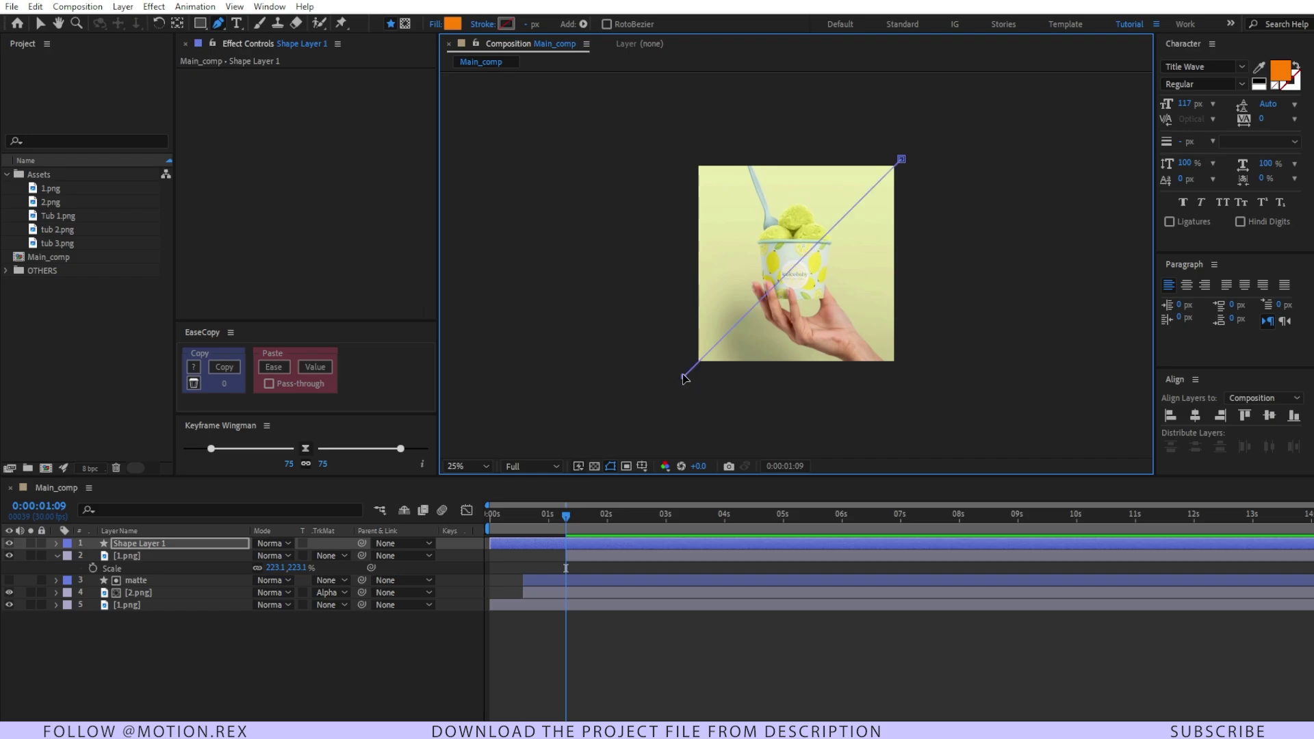
scroll(685, 377, "up", 4)
left_click(540, 390)
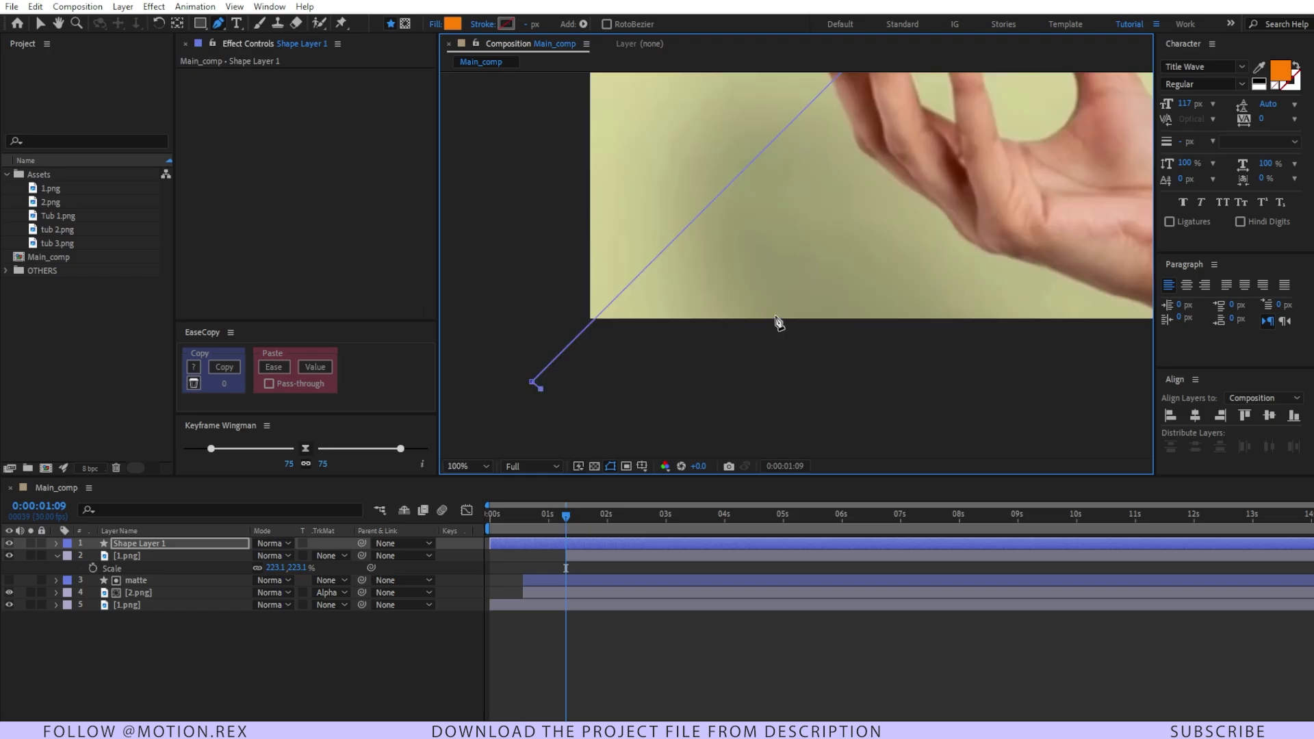
scroll(794, 317, "down", 3)
scroll(924, 141, "up", 3)
left_click(920, 137)
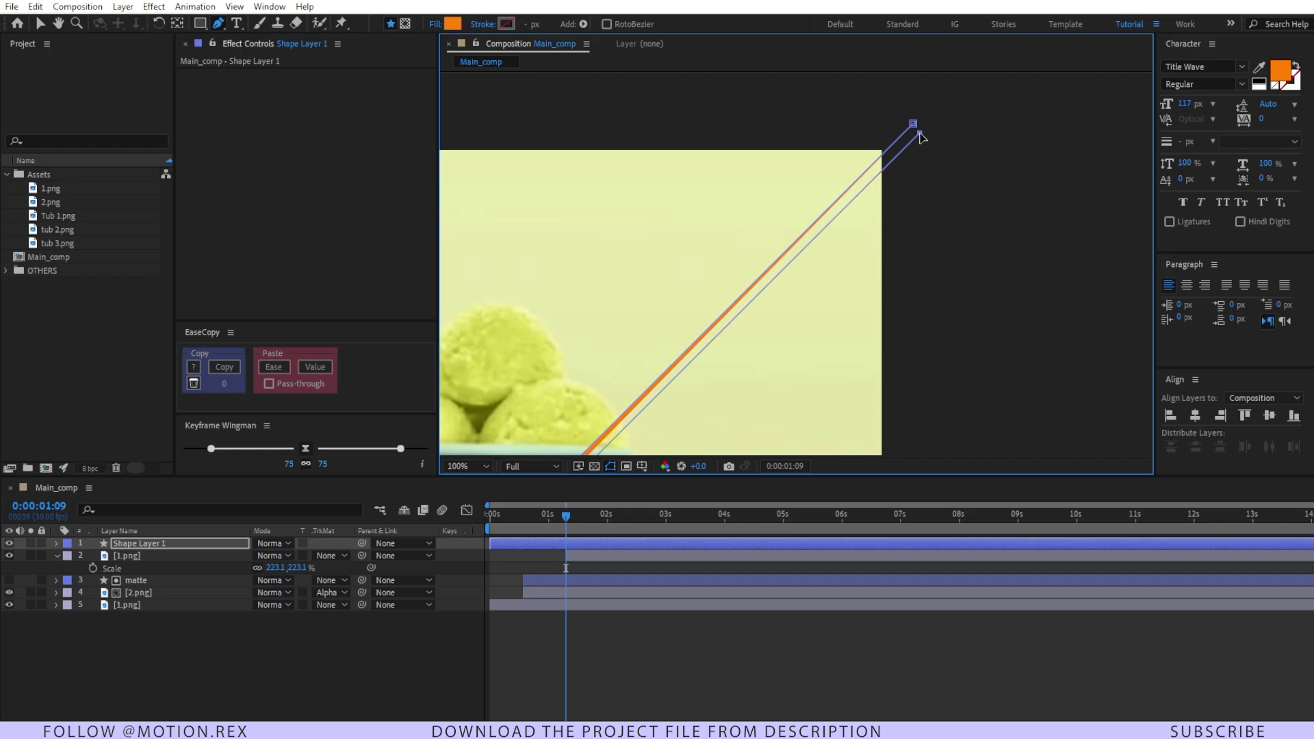
scroll(920, 139, "down", 1)
left_click_drag(639, 249, 816, 143)
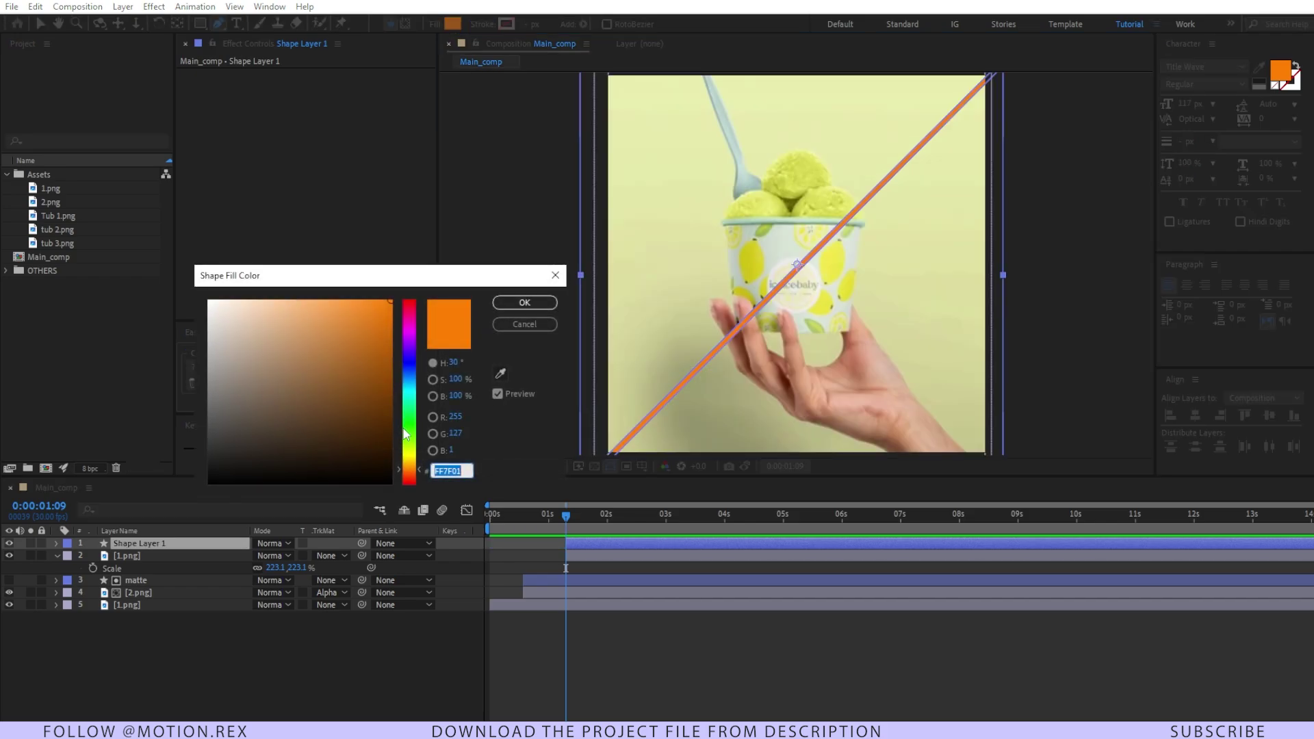
Step: Set the diagonal strip's fill to the pale cyan color CFFBFF
left_click(407, 400)
left_click_drag(407, 400, 407, 390)
left_click(243, 301)
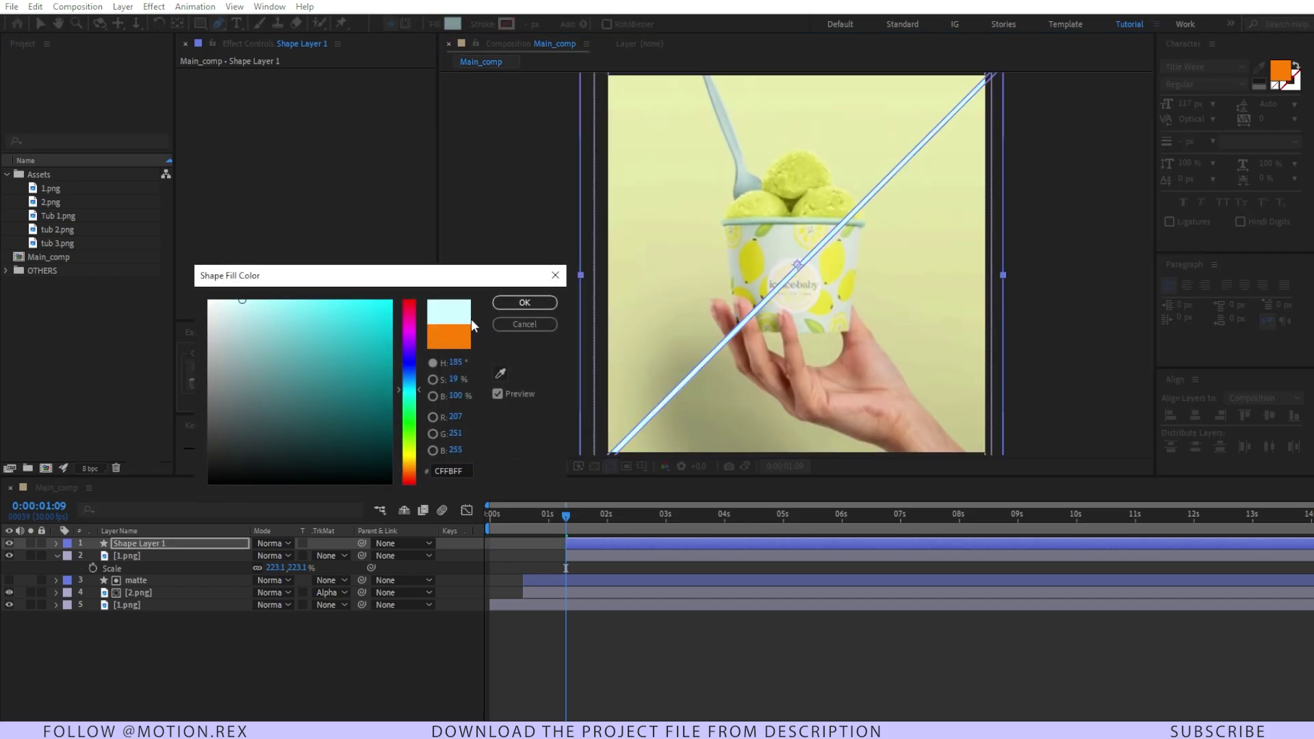
left_click(510, 305)
Step: Move Shape Layer 1's anchor point onto the middle of the strip with the Pan Behind tool
left_click(577, 541)
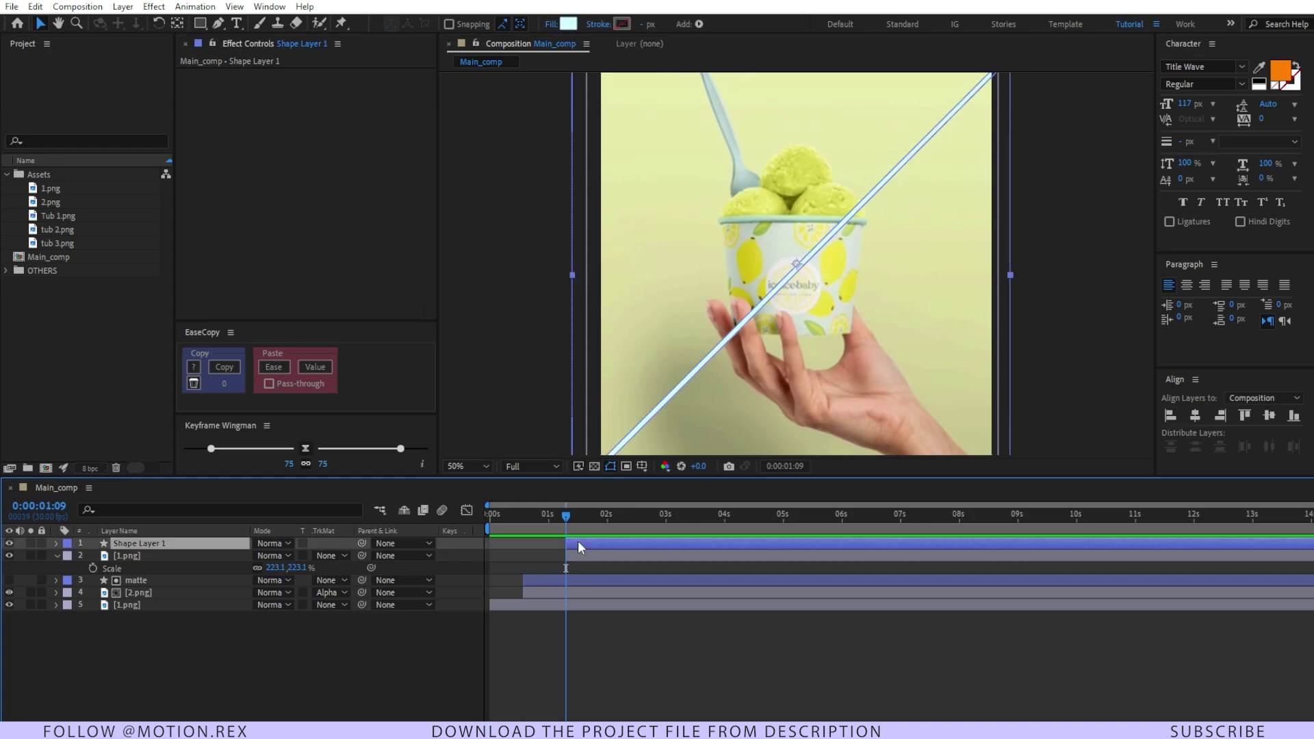
scroll(826, 272, "down", 2)
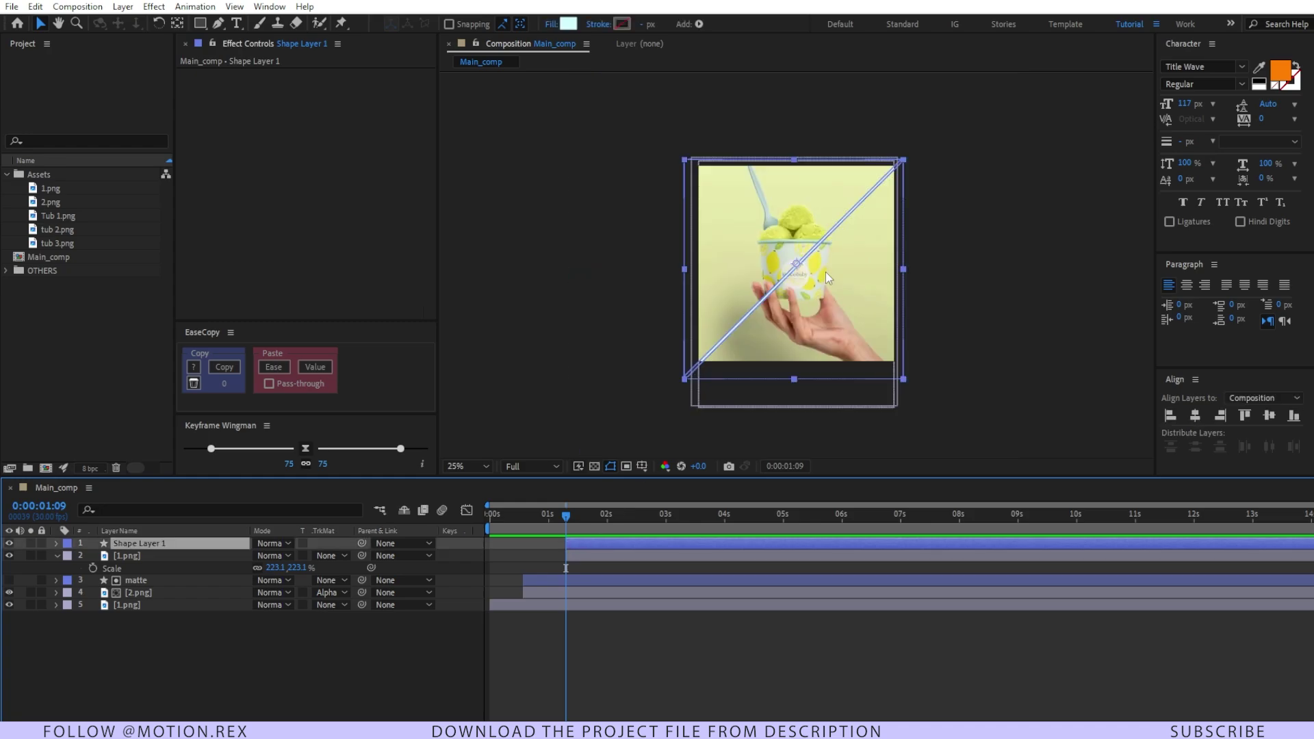
scroll(802, 272, "up", 2)
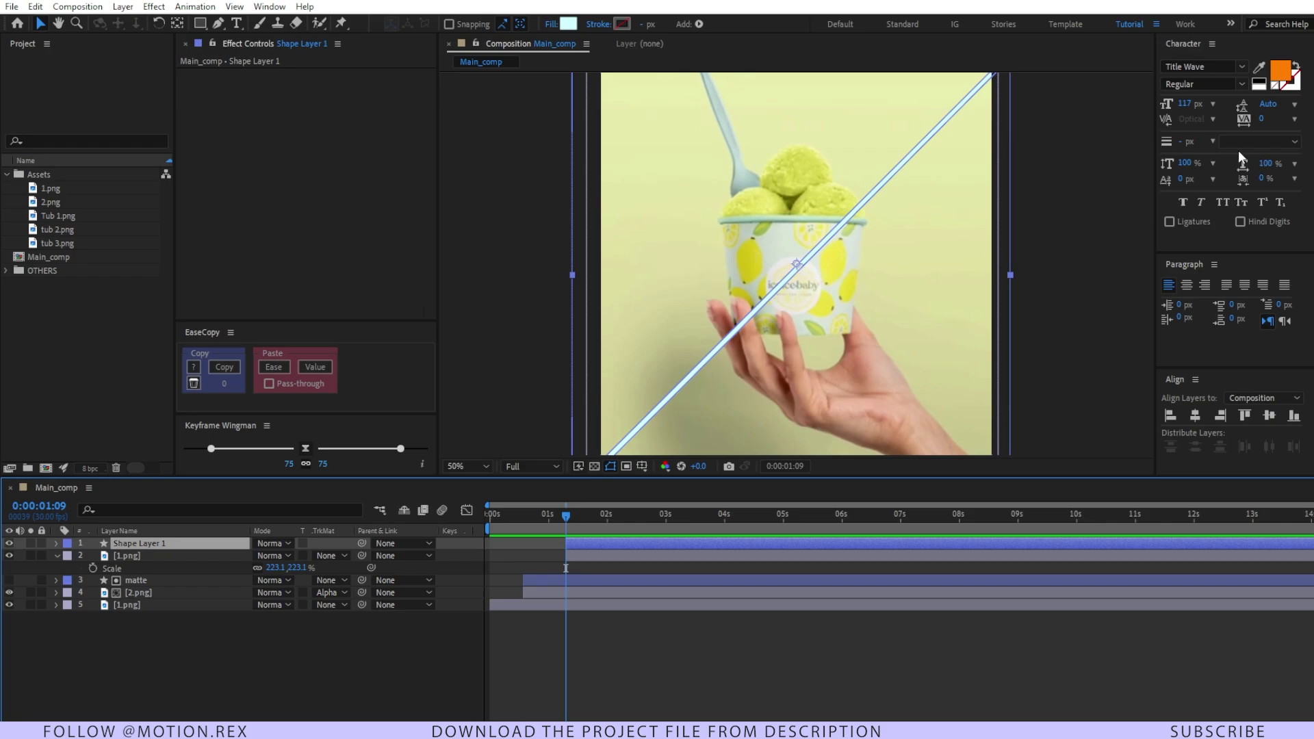
key("y")
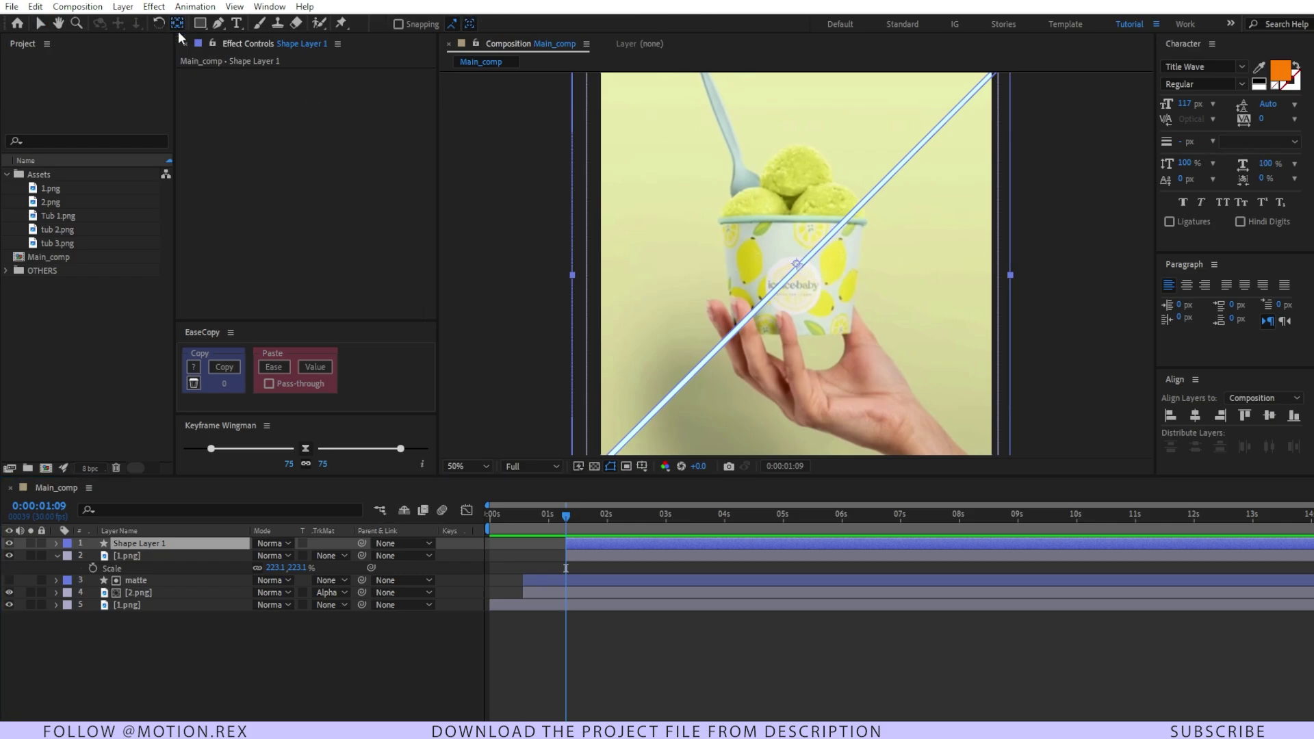
key("period")
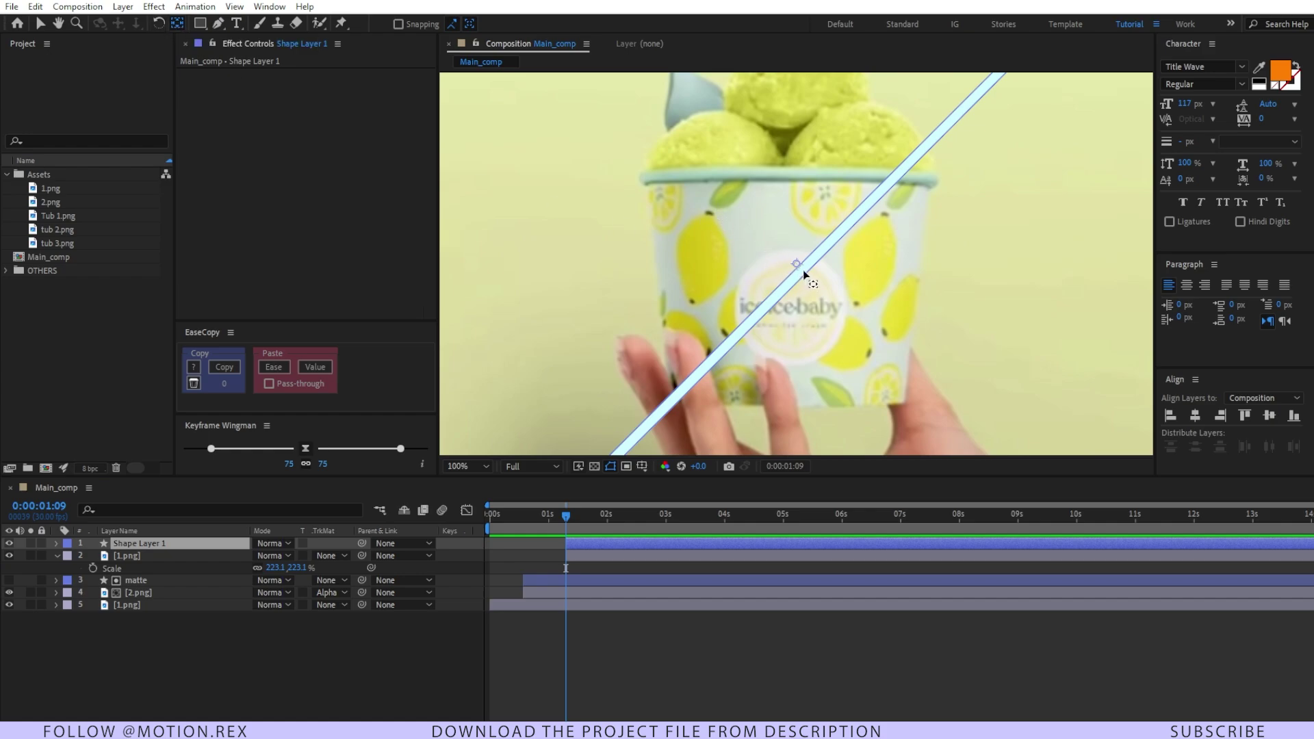
left_click_drag(798, 262, 782, 293)
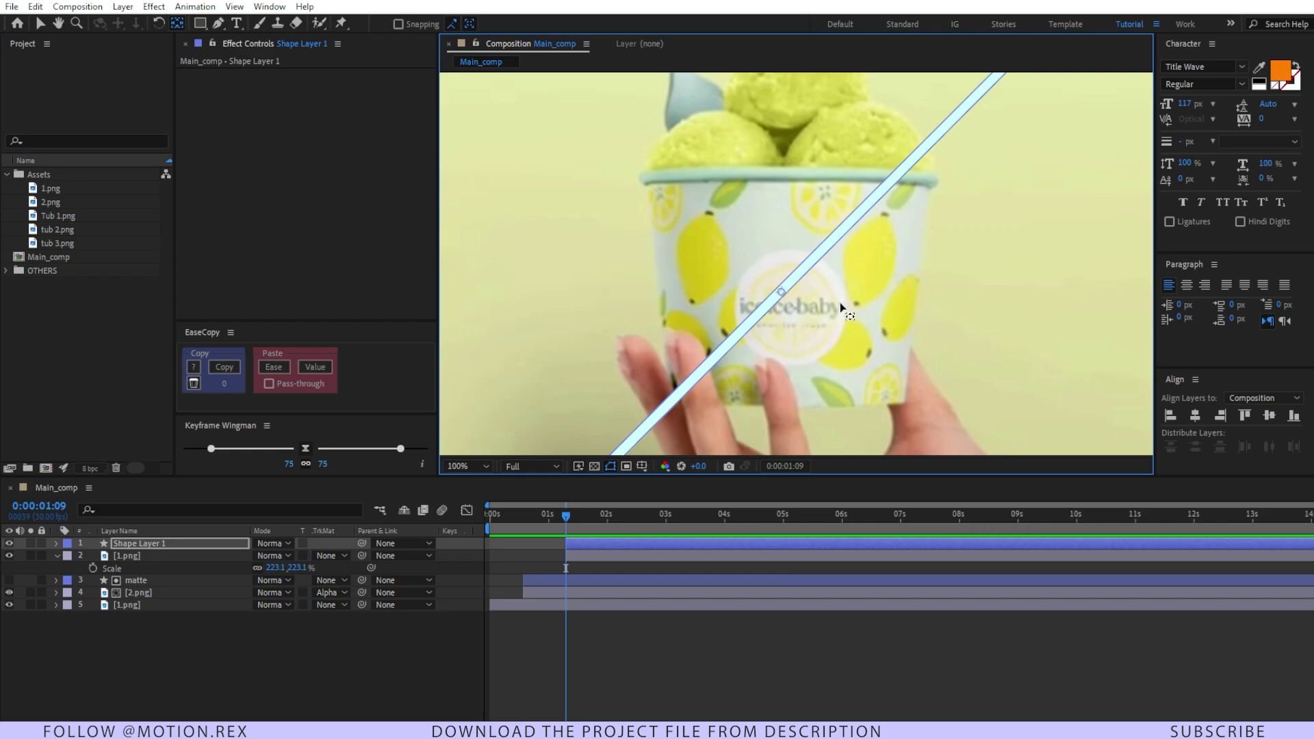
key("shift+slash")
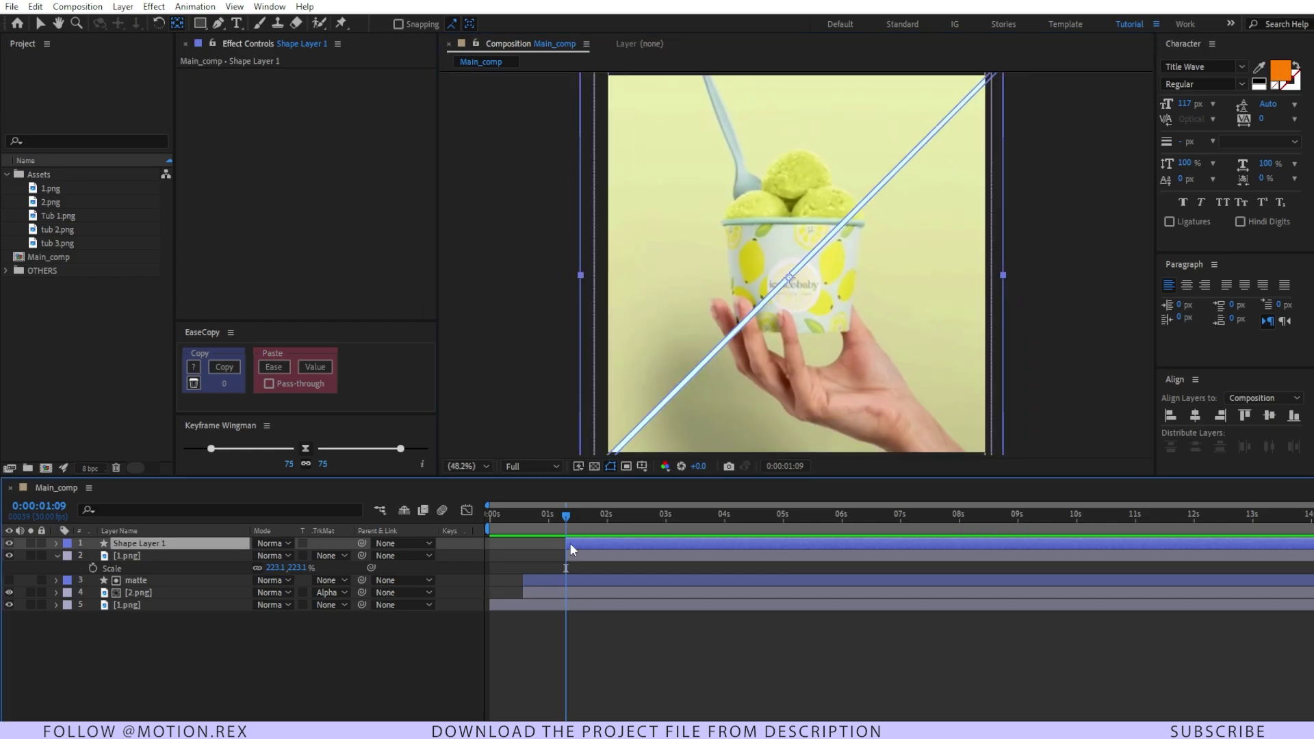
Step: Keyframe Shape Layer 1's rotation from 45.4° at about two seconds into a spin ending at 0:00:03:29
key("alt+shift+r")
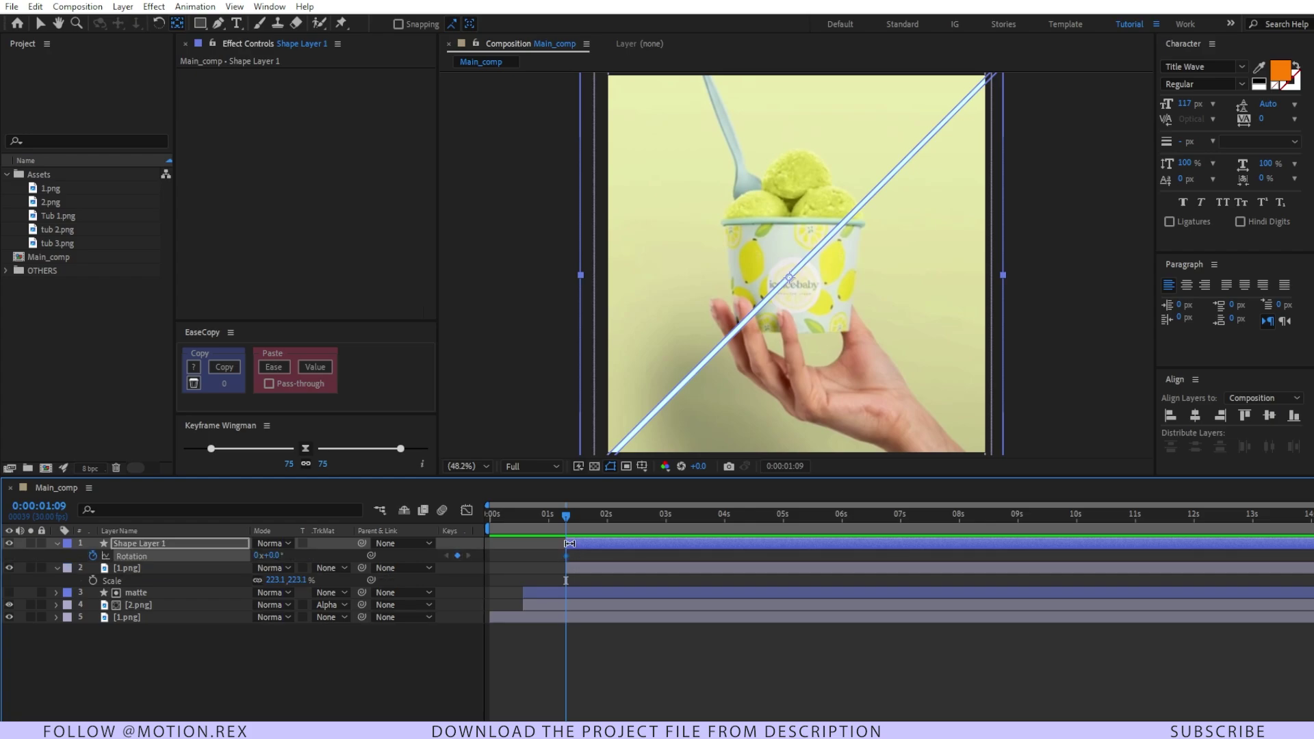
left_click_drag(565, 555, 607, 555)
mouse_move(274, 555)
left_mouse_down()
mouse_move(305, 553)
mouse_move(260, 557)
left_mouse_up()
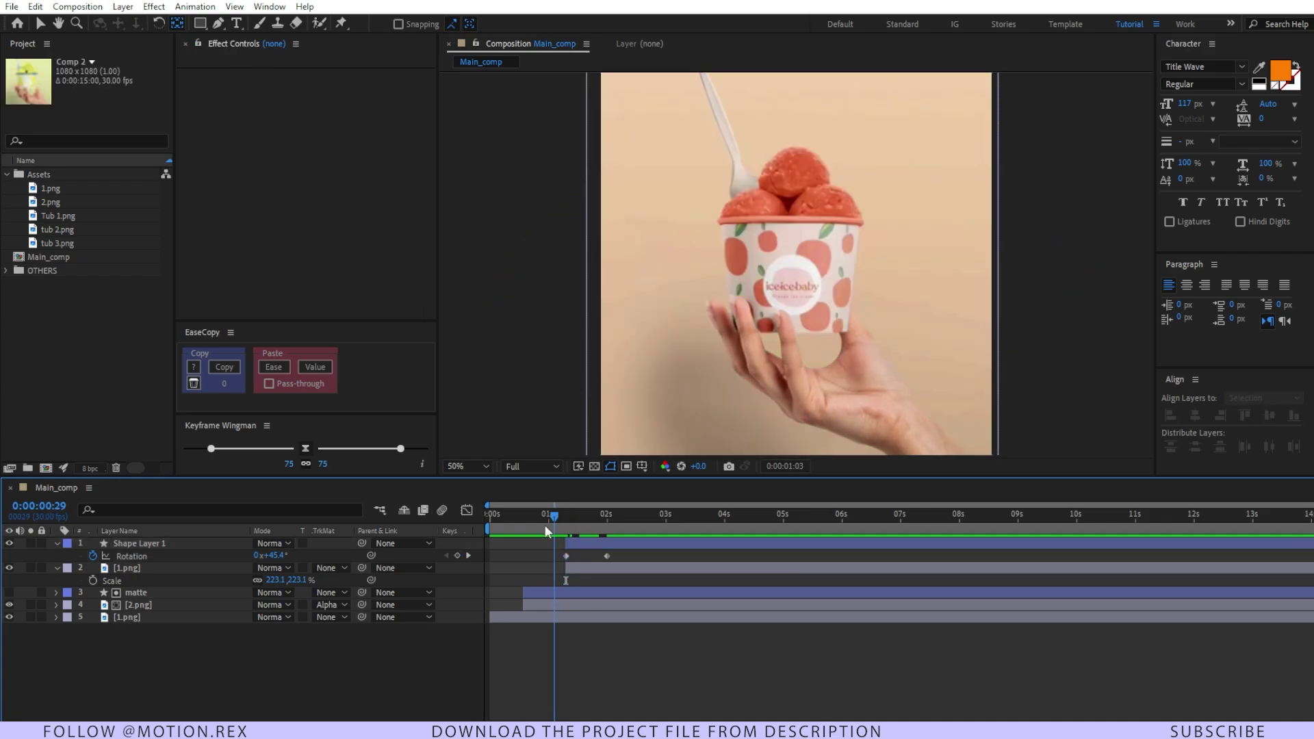
left_click_drag(545, 524, 723, 548)
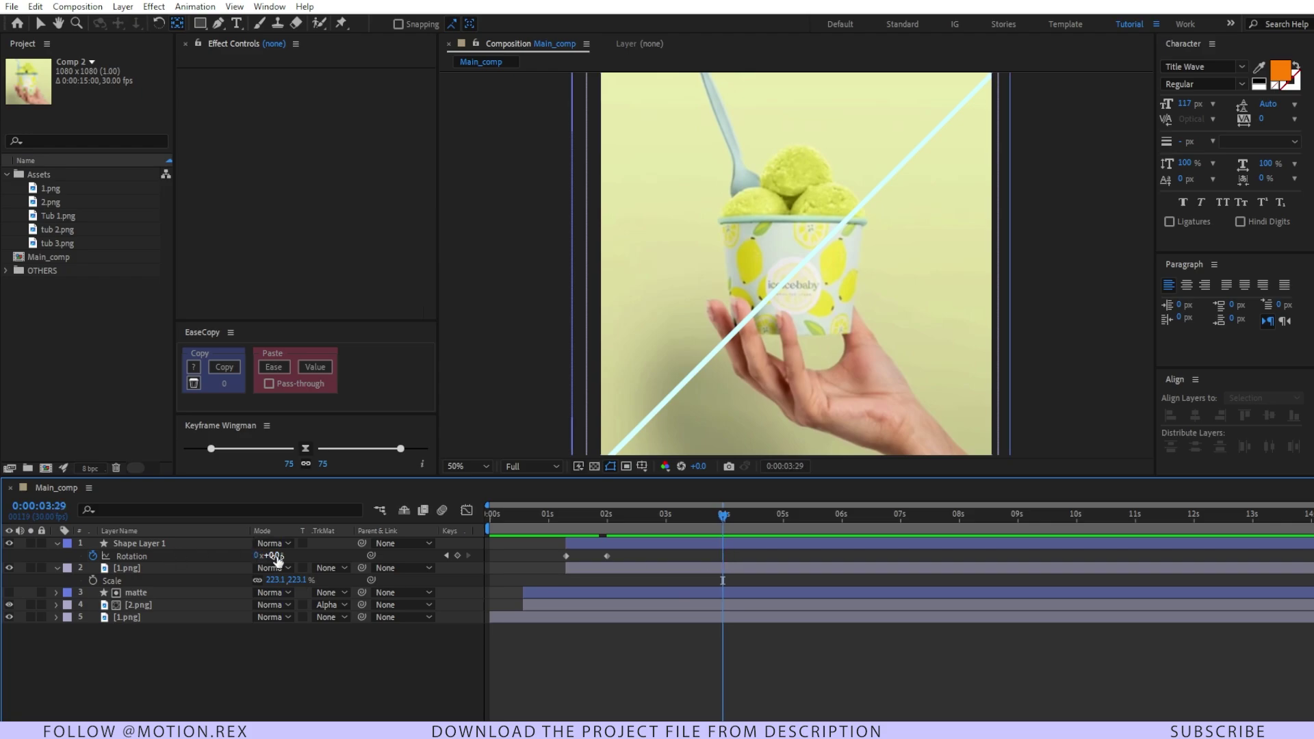
left_click_drag(277, 556, 164, 598)
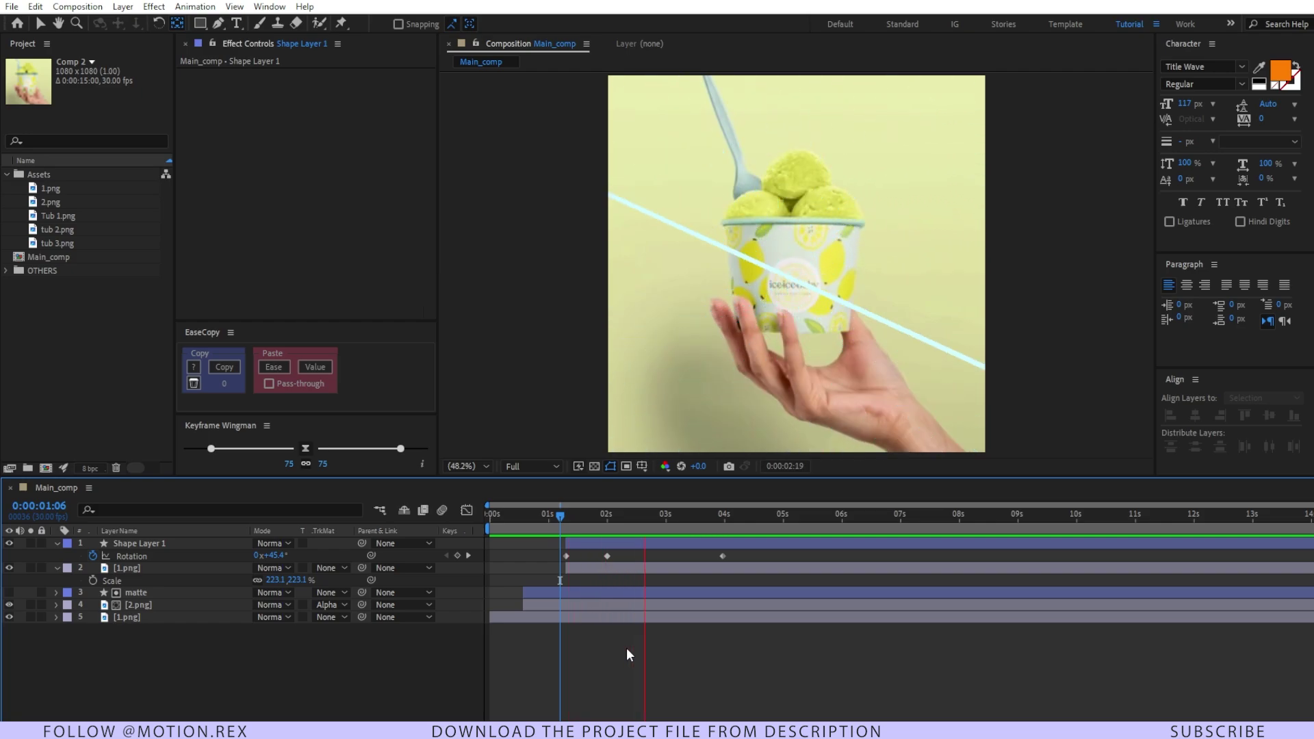
key("space")
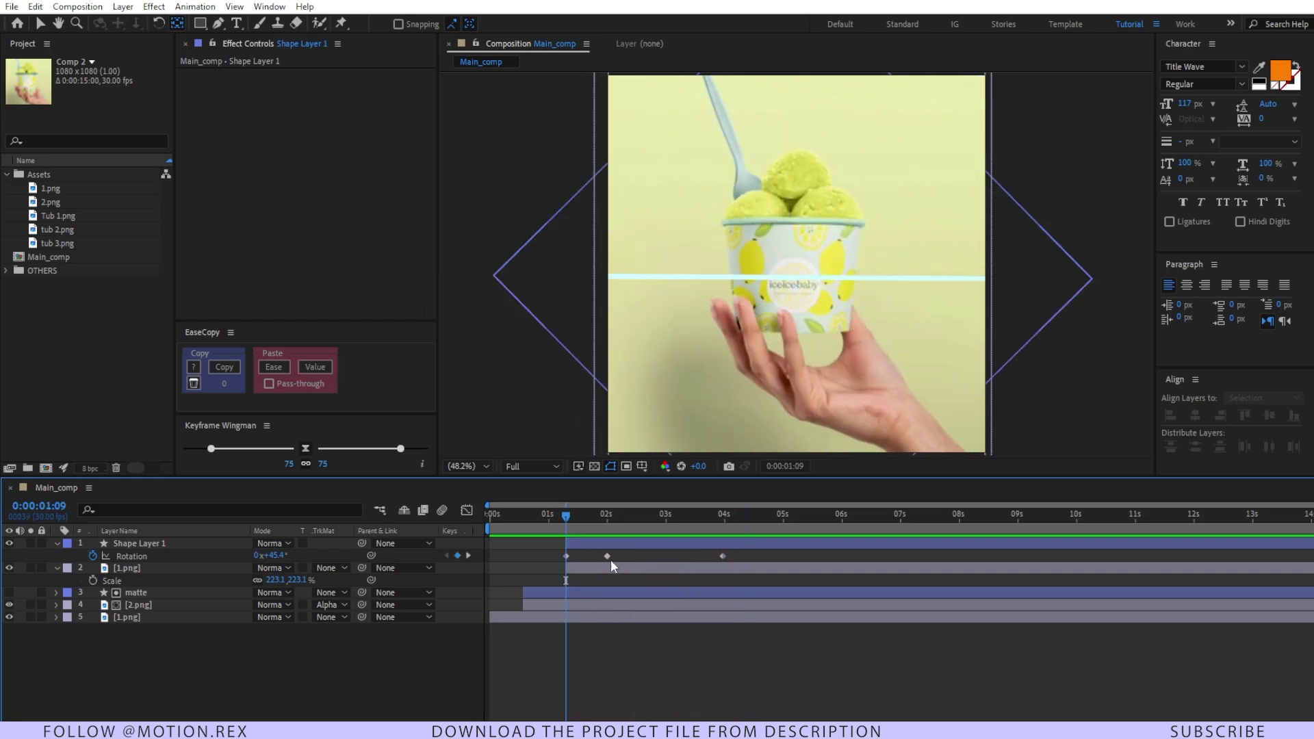
mouse_move(609, 559)
left_mouse_down()
mouse_move(566, 559)
mouse_move(605, 562)
left_mouse_up()
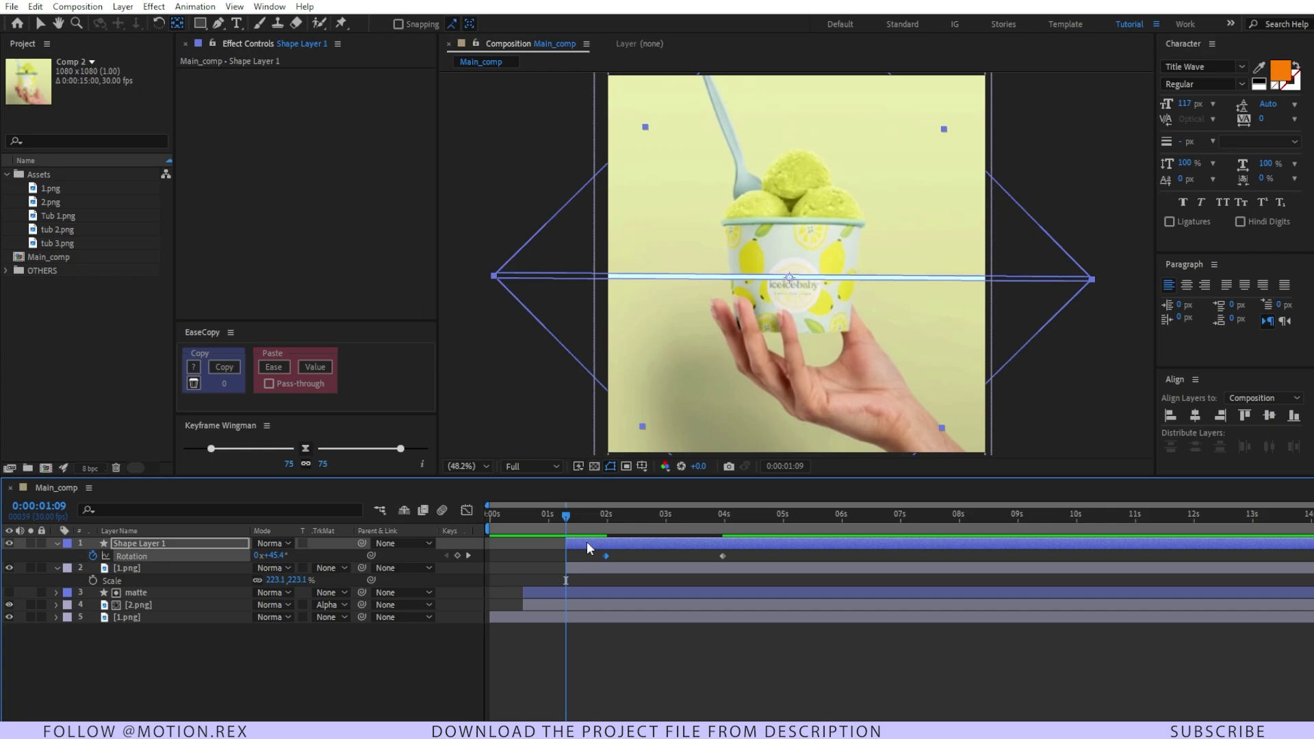
Step: Keyframe Shape Layer 1's position from 519, -57 at 0:00:01:09 to 519, 579 at about two seconds and preview the motion
key("alt+shift+p")
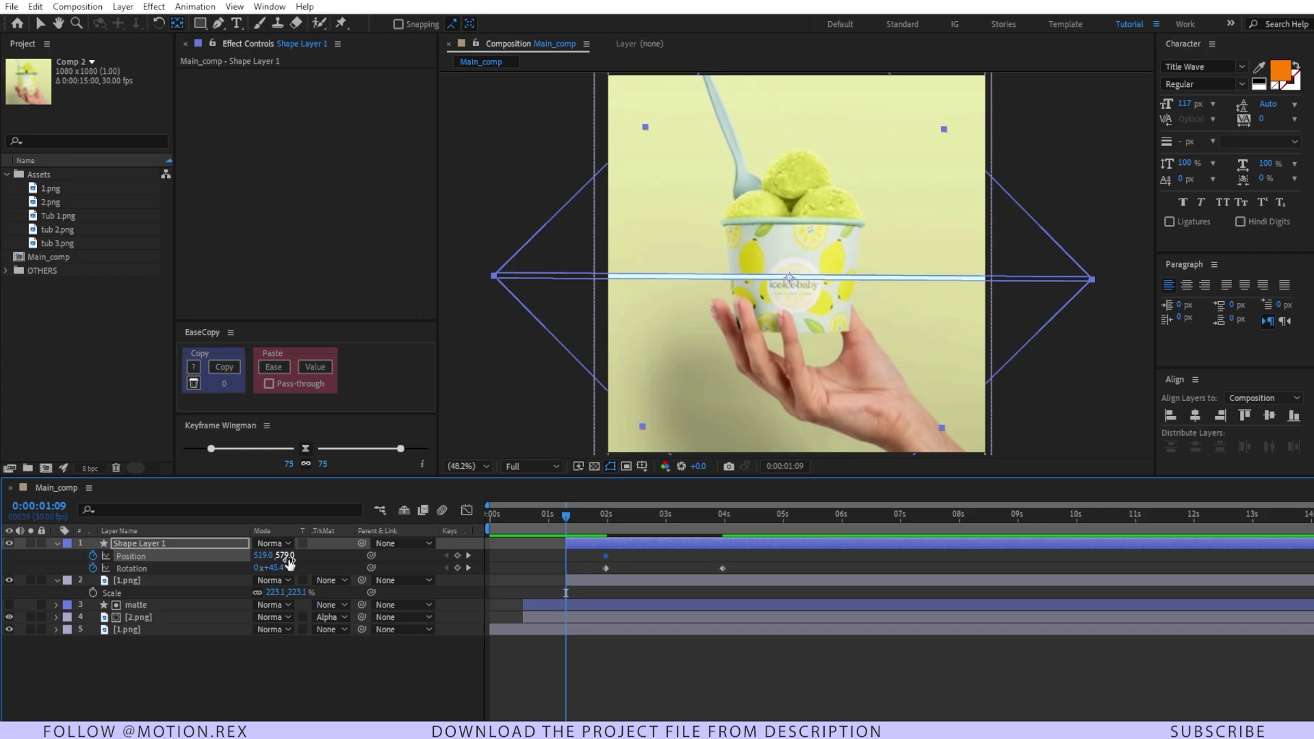
left_click_drag(288, 563, 107, 561)
scroll(693, 282, "down", 2)
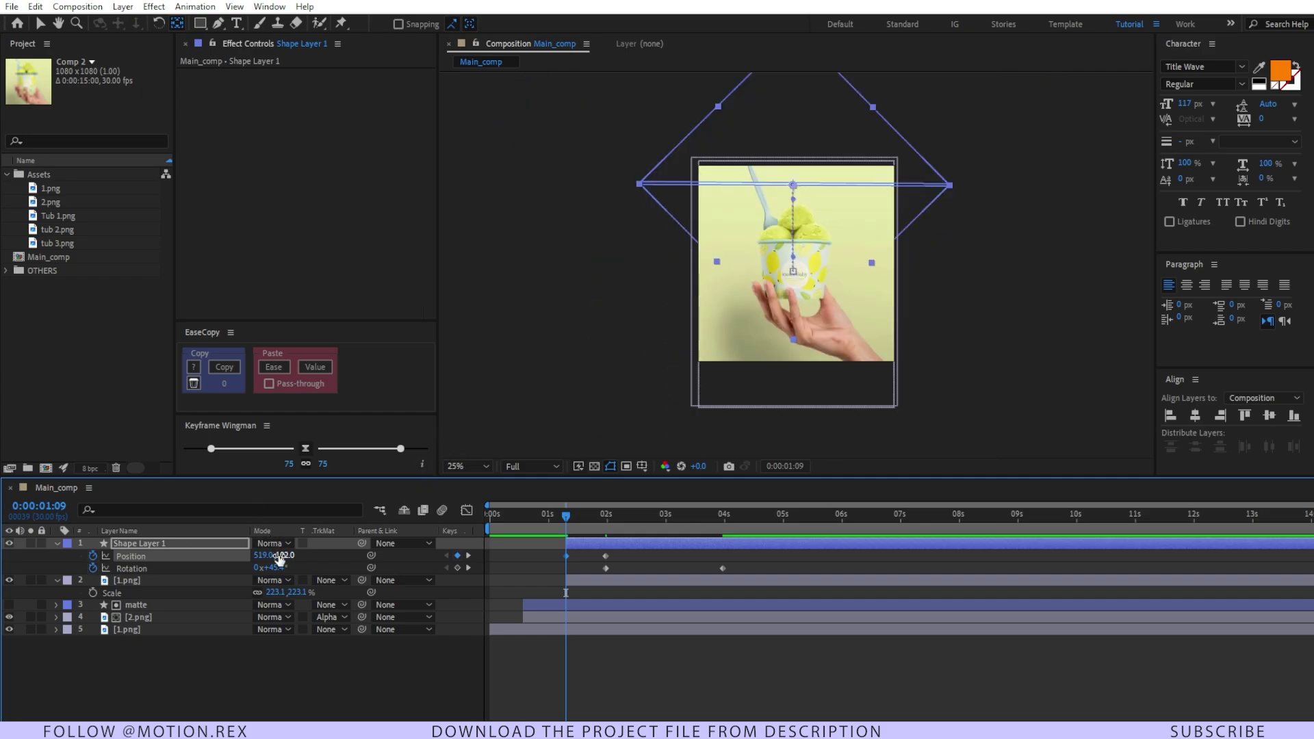
left_click_drag(279, 558, 268, 558)
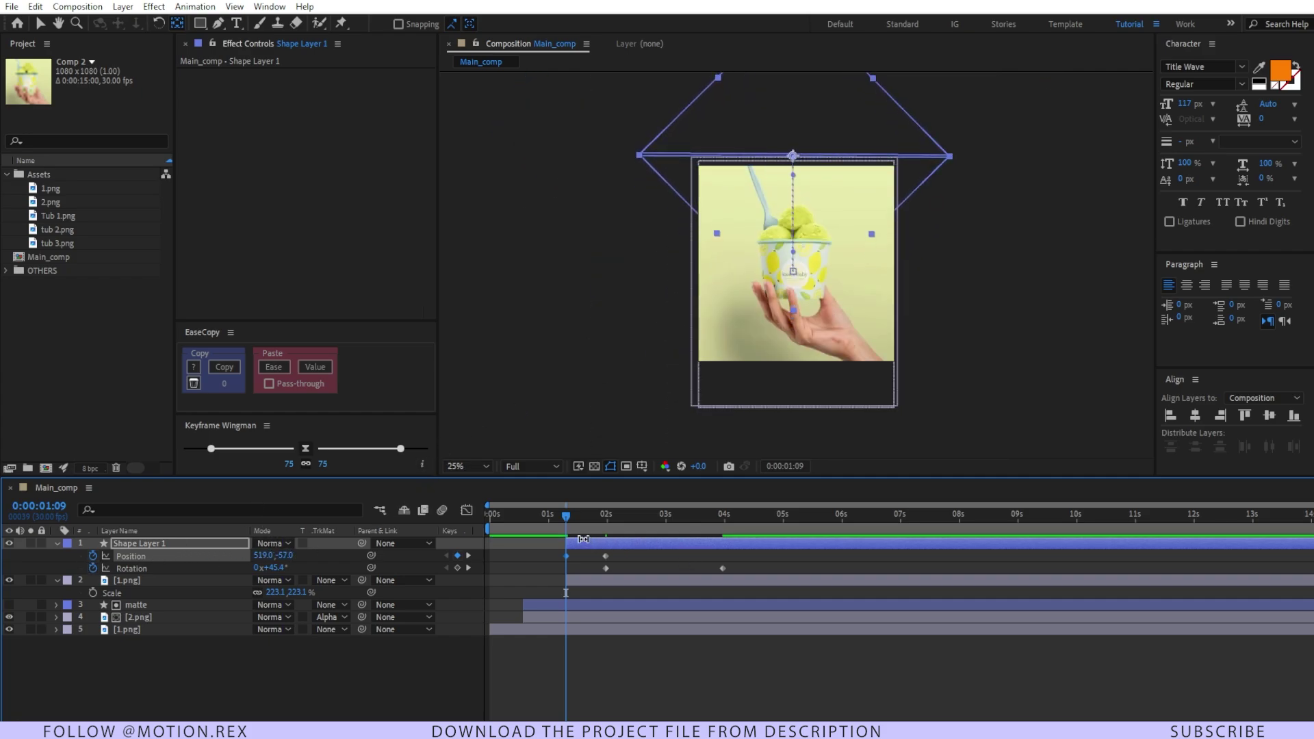
left_click(553, 518)
left_click(630, 670)
key("space")
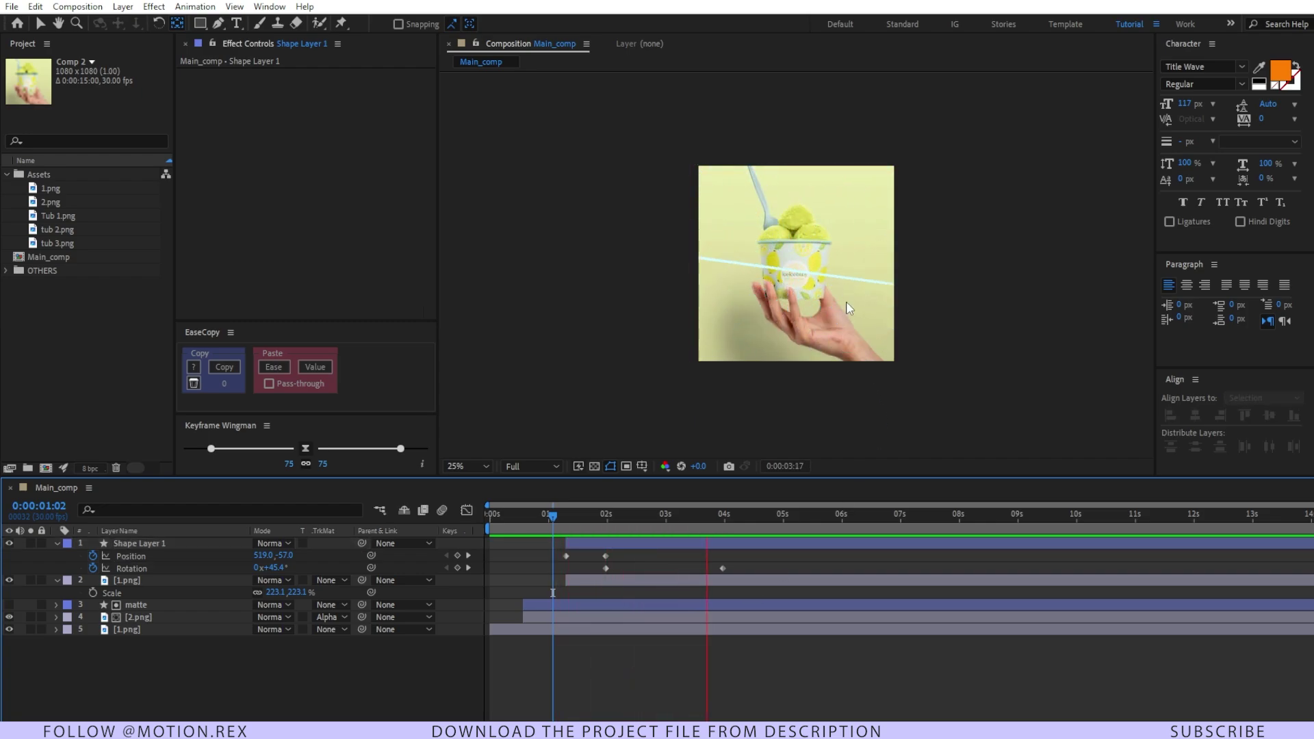
Step: Create a full-frame rectangle as a new shape layer, with the current time at the keyframe near two seconds
key("space")
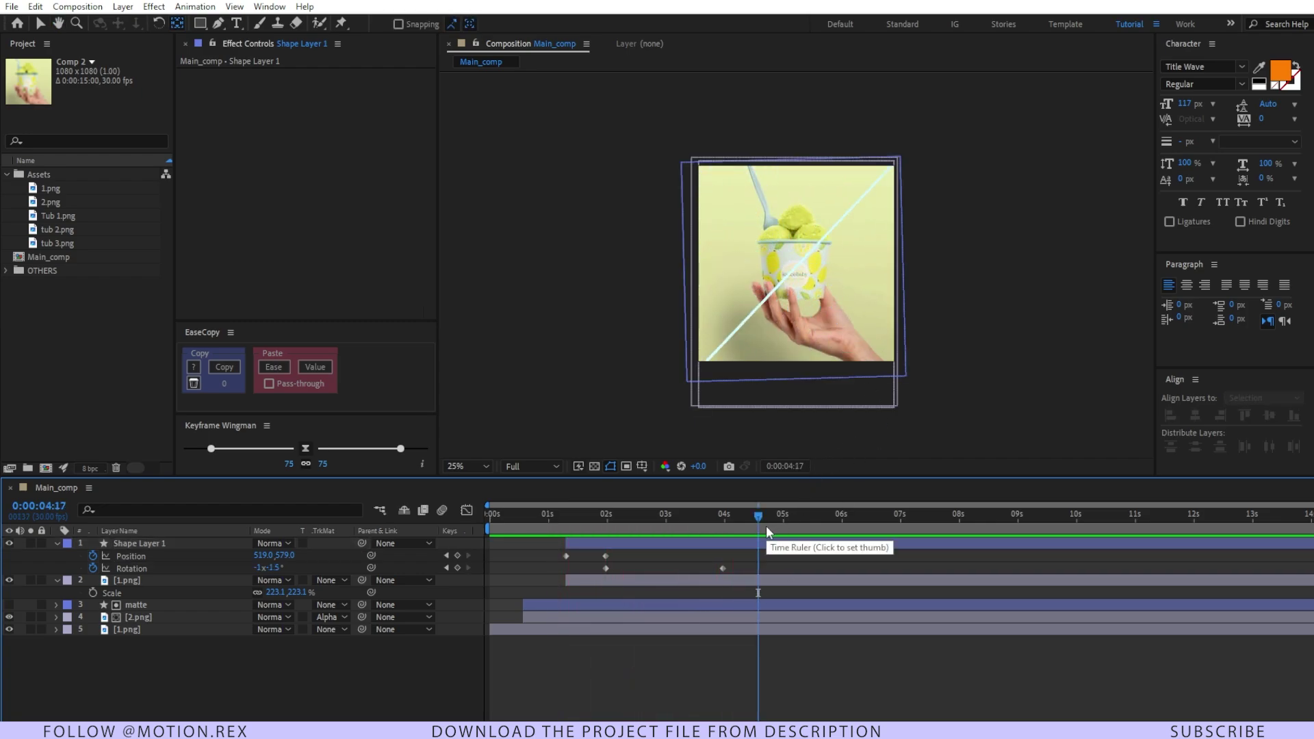
key("j")
key("j")
left_click(200, 24)
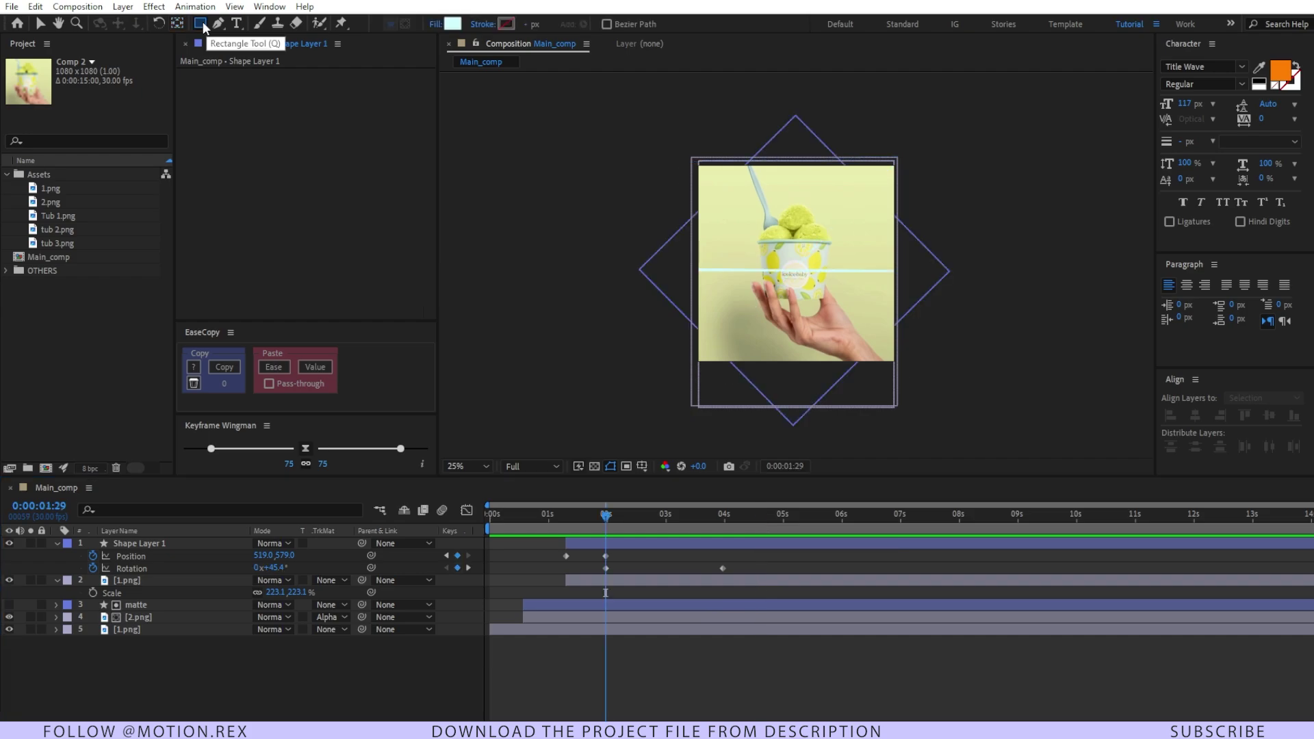
double_click(201, 23)
key("v")
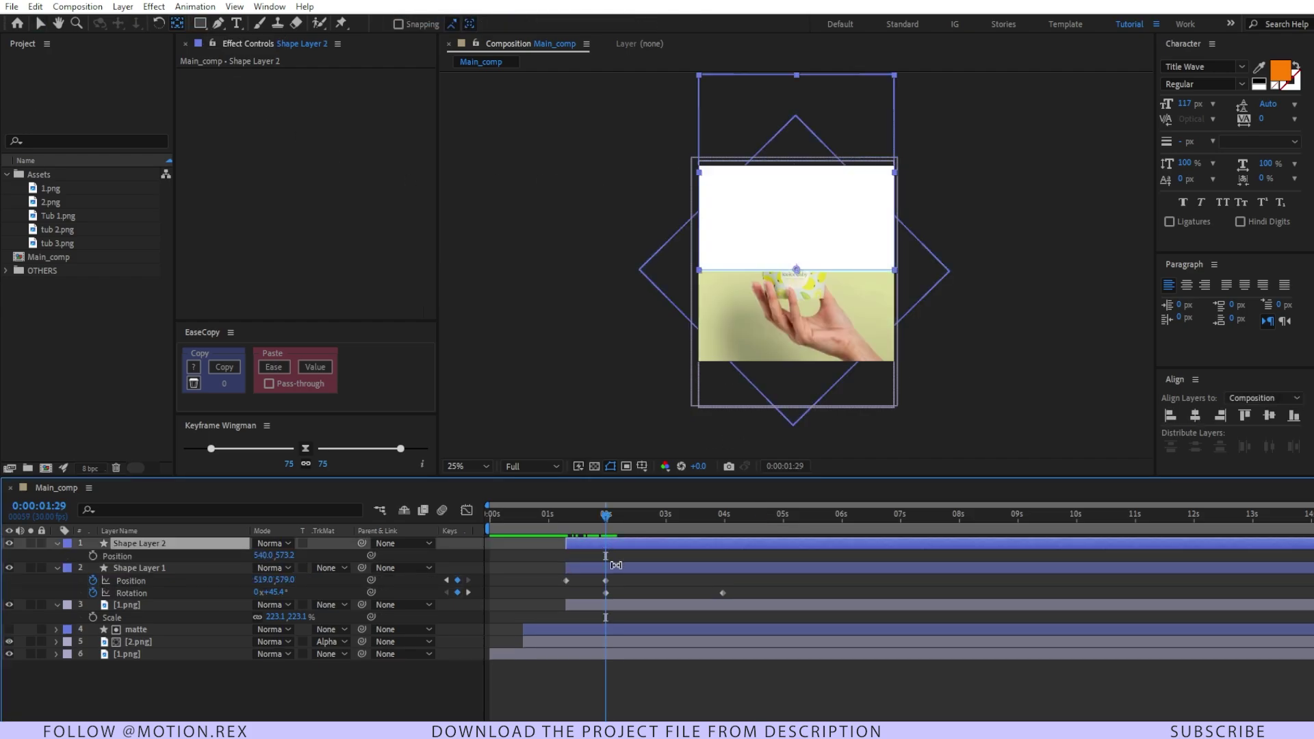
Step: Parent the white rectangle layer, Shape Layer 2, to the animated strip layer, Shape Layer 1
left_click(614, 567)
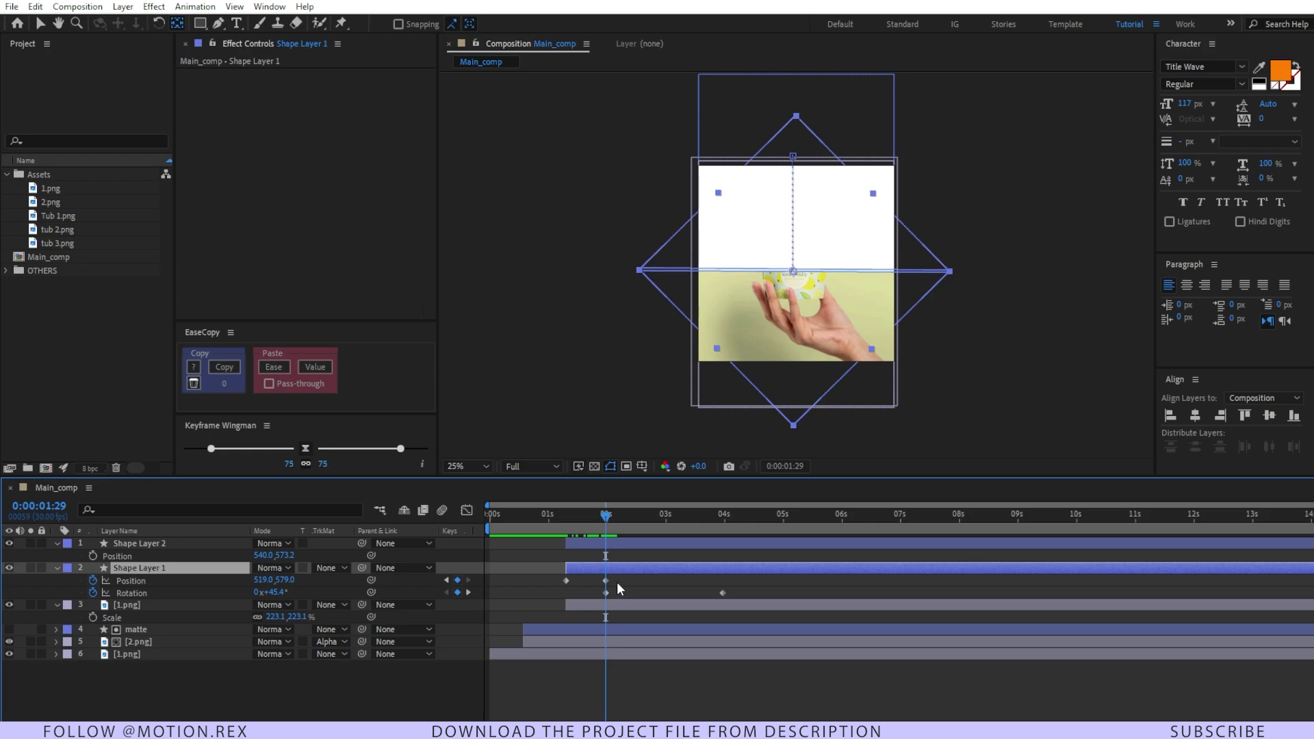
left_click_drag(617, 584, 601, 595)
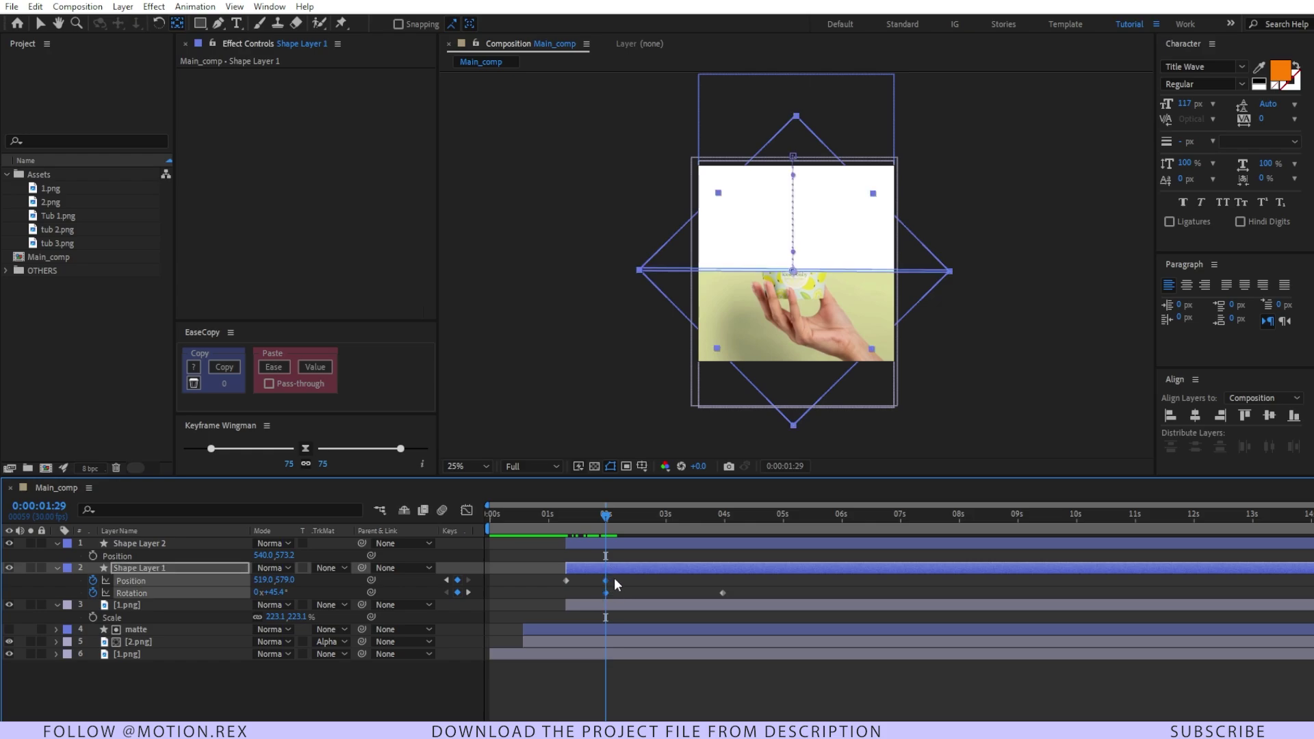
key("equal")
left_click(601, 544)
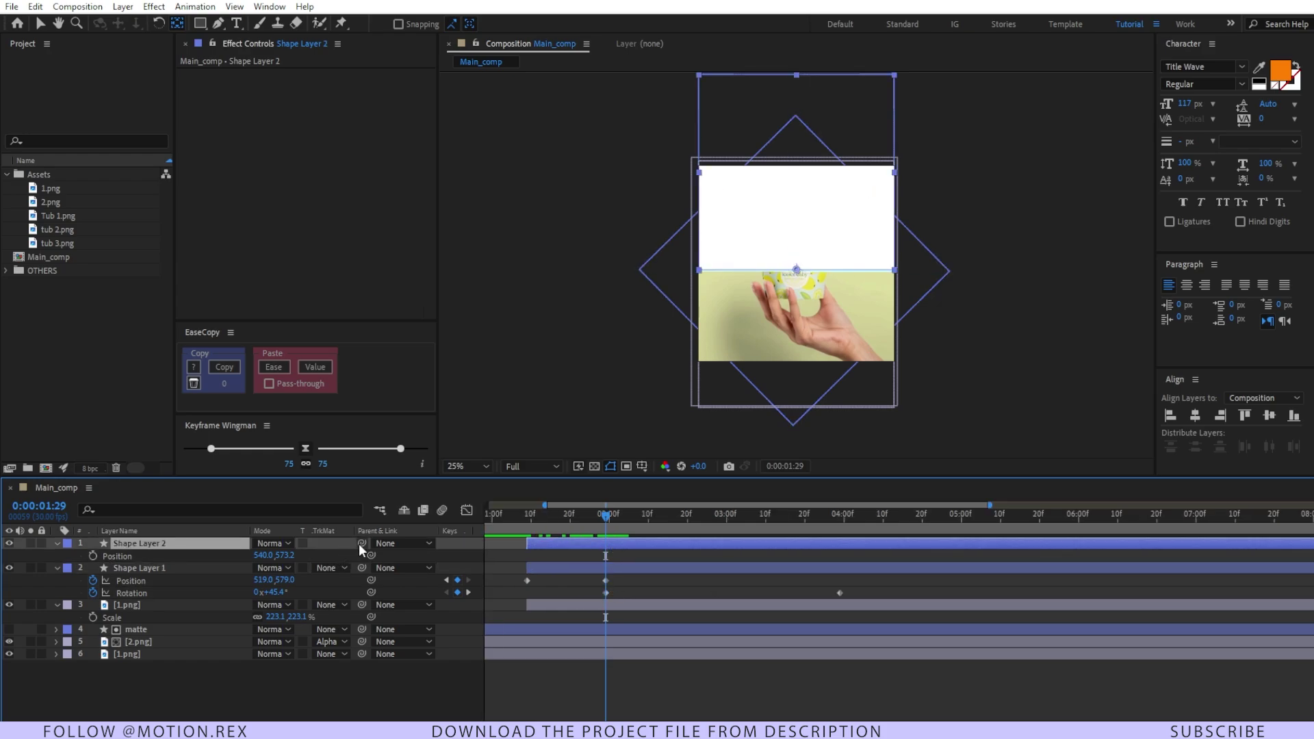
left_click_drag(362, 543, 211, 569)
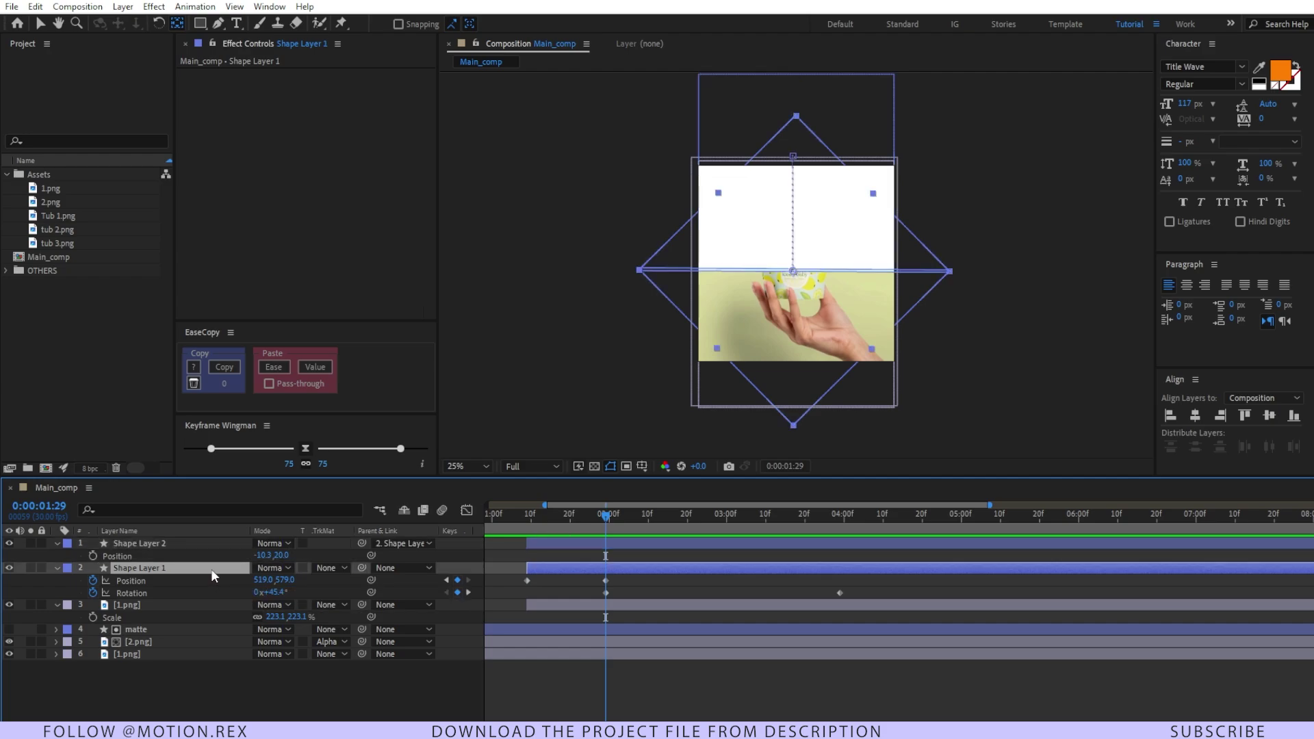
Step: Rename Shape Layer 1 as line
key("Return")
type("lin")
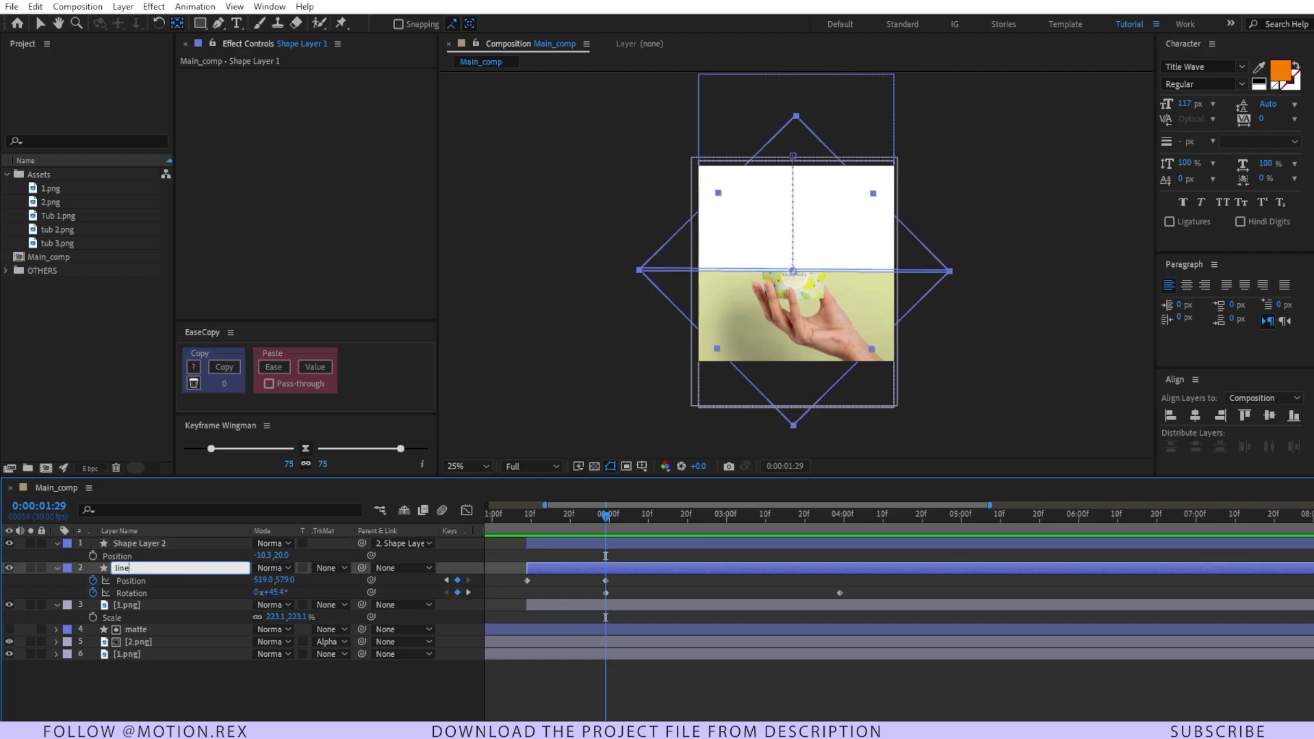
type("e")
key("Return")
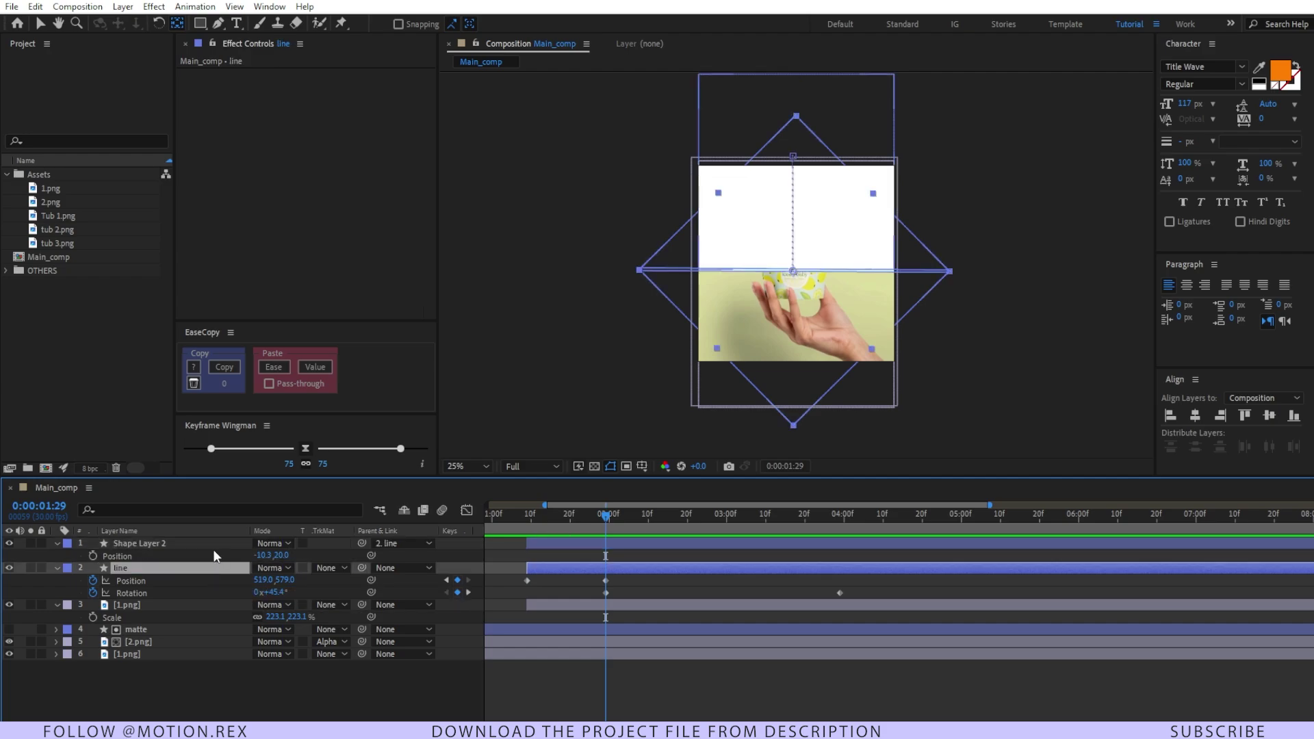
Step: Widen Shape Layer 2's white rectangle symmetrically until its edge spans the frame along the rotated line, checking at 0:00:02:06
left_click(211, 545)
left_click(569, 517)
left_click_drag(568, 525, 630, 570)
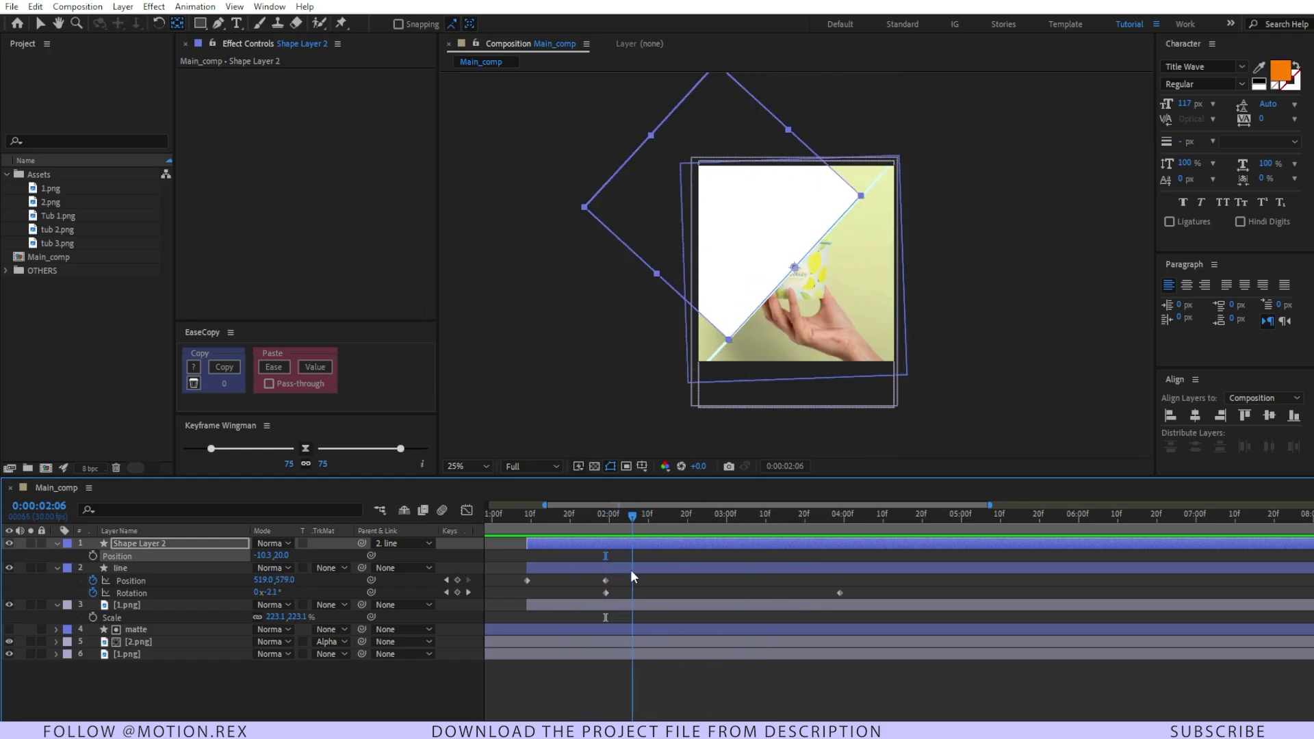
key("v")
left_click_drag(785, 127, 836, 92)
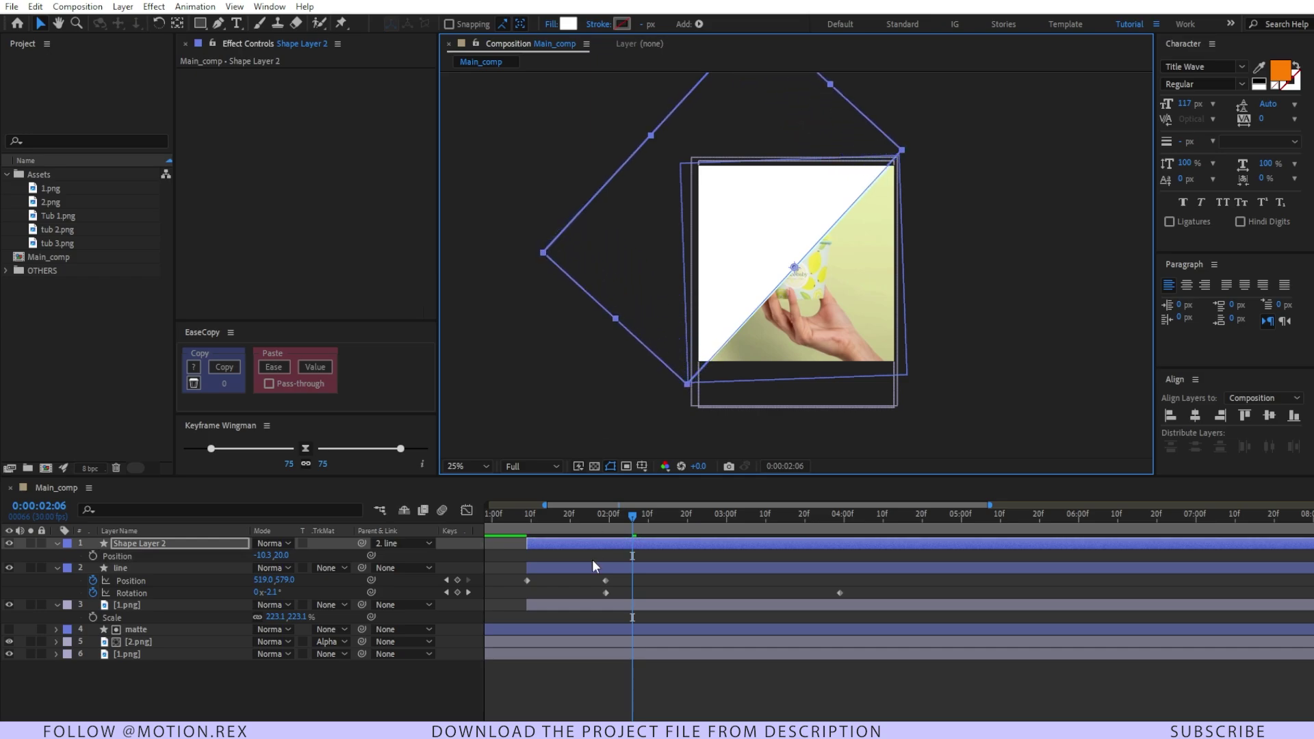
left_click_drag(593, 527, 542, 542)
Step: Rename Shape Layer 2 as matte 2
key("Return")
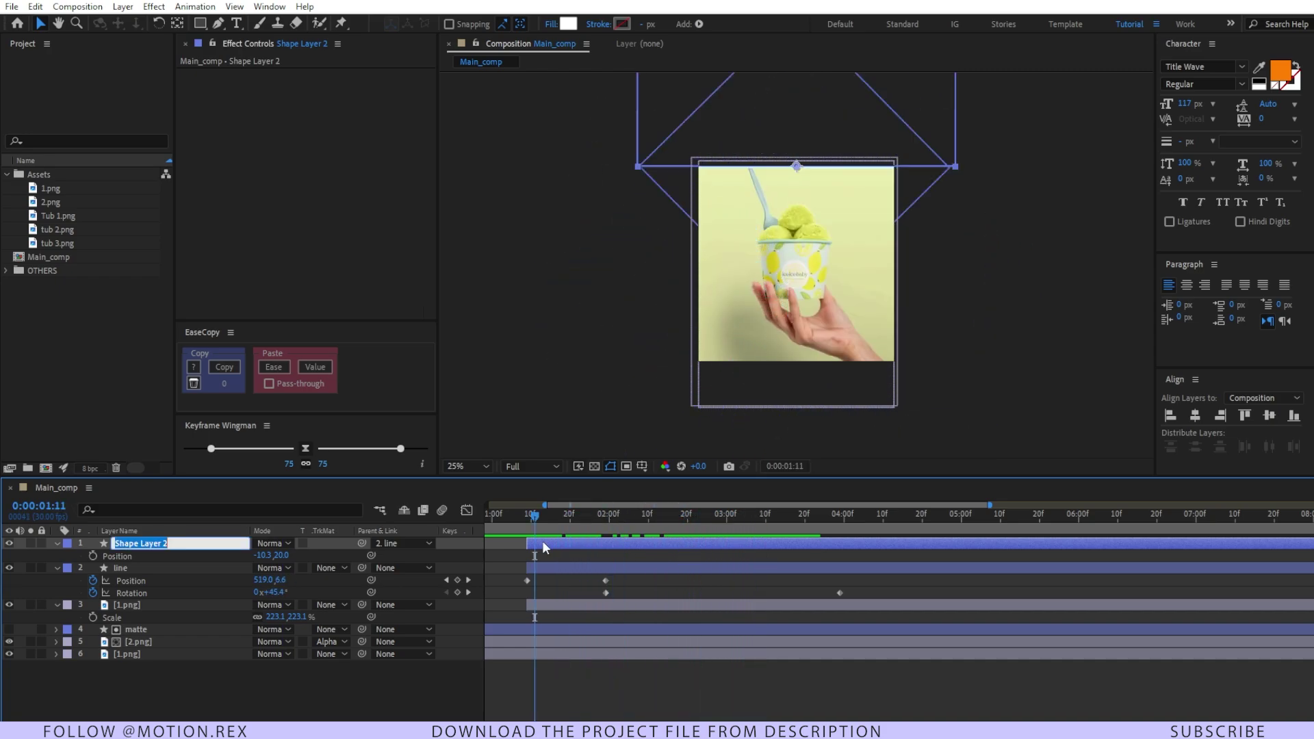
type("matte 2")
key("Return")
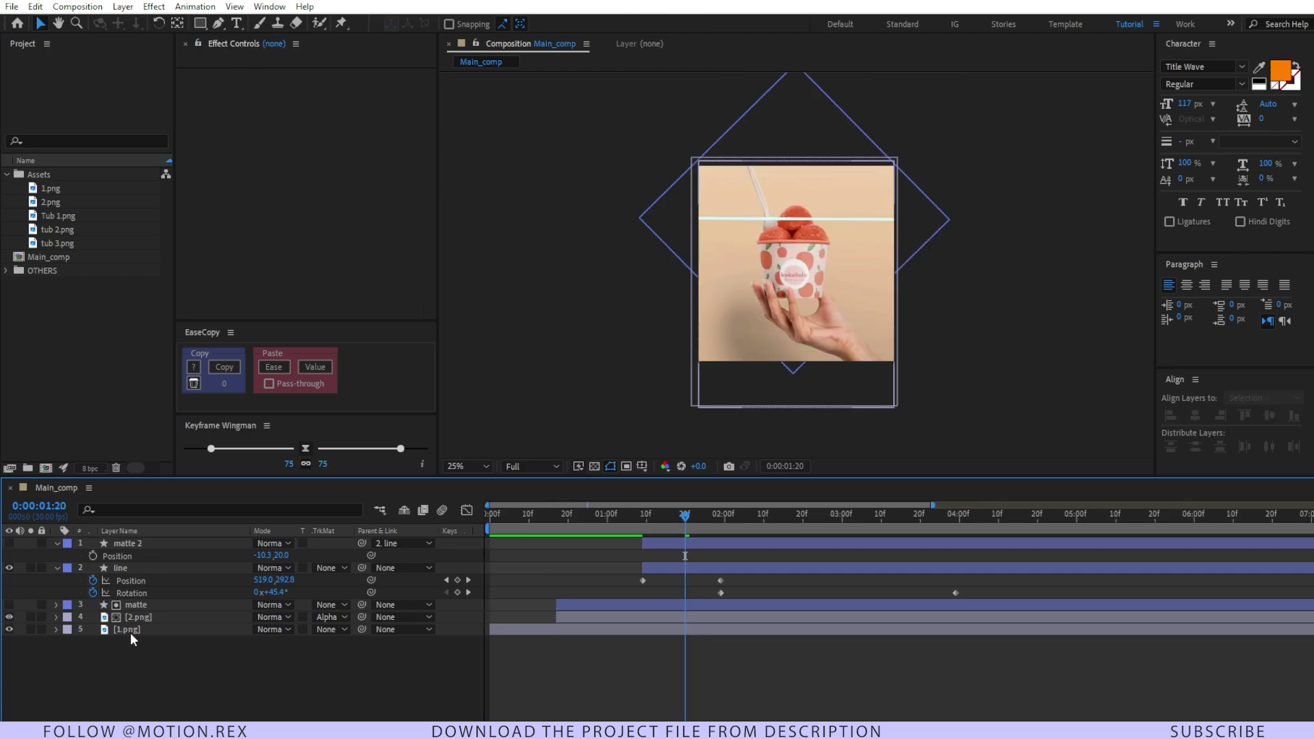
Step: Duplicate the bottom 1.png layer and move the copy up to directly beneath matte 2
left_click(131, 637)
key("ctrl+d")
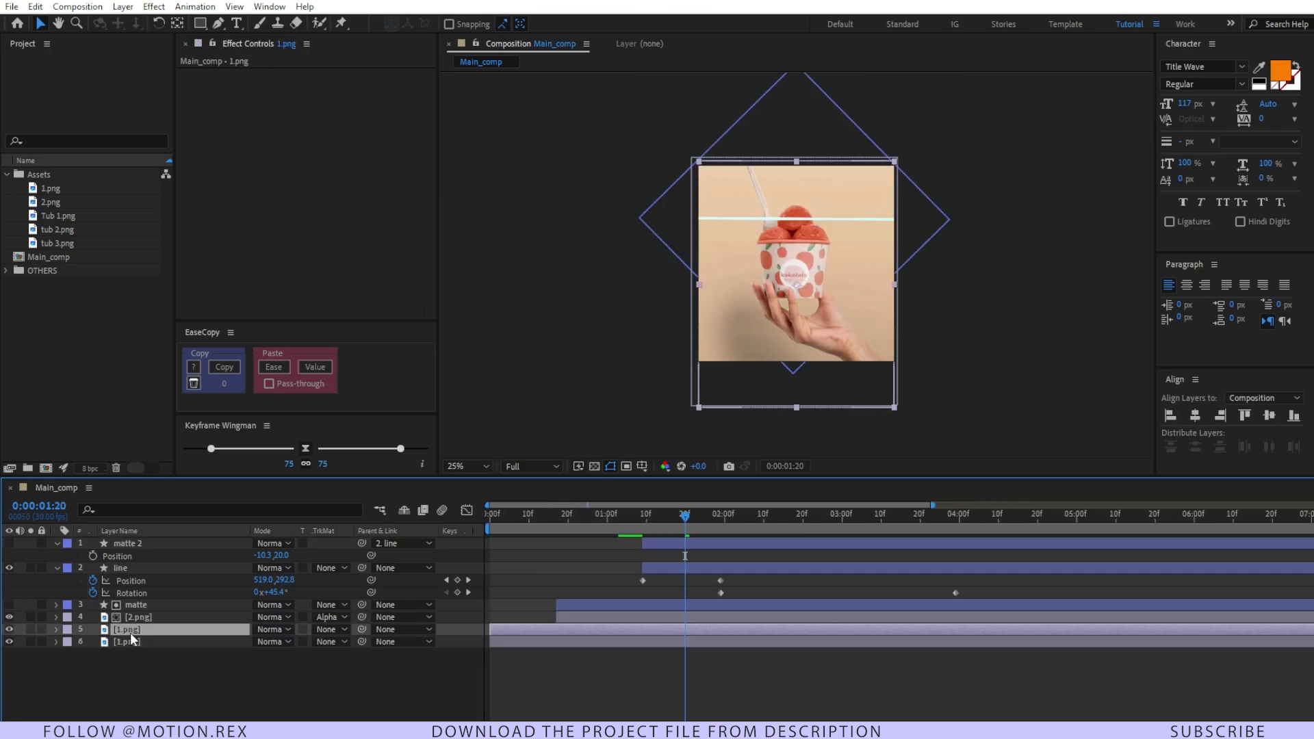
key("ctrl+]")
key("ctrl+]")
key("ctrl+]")
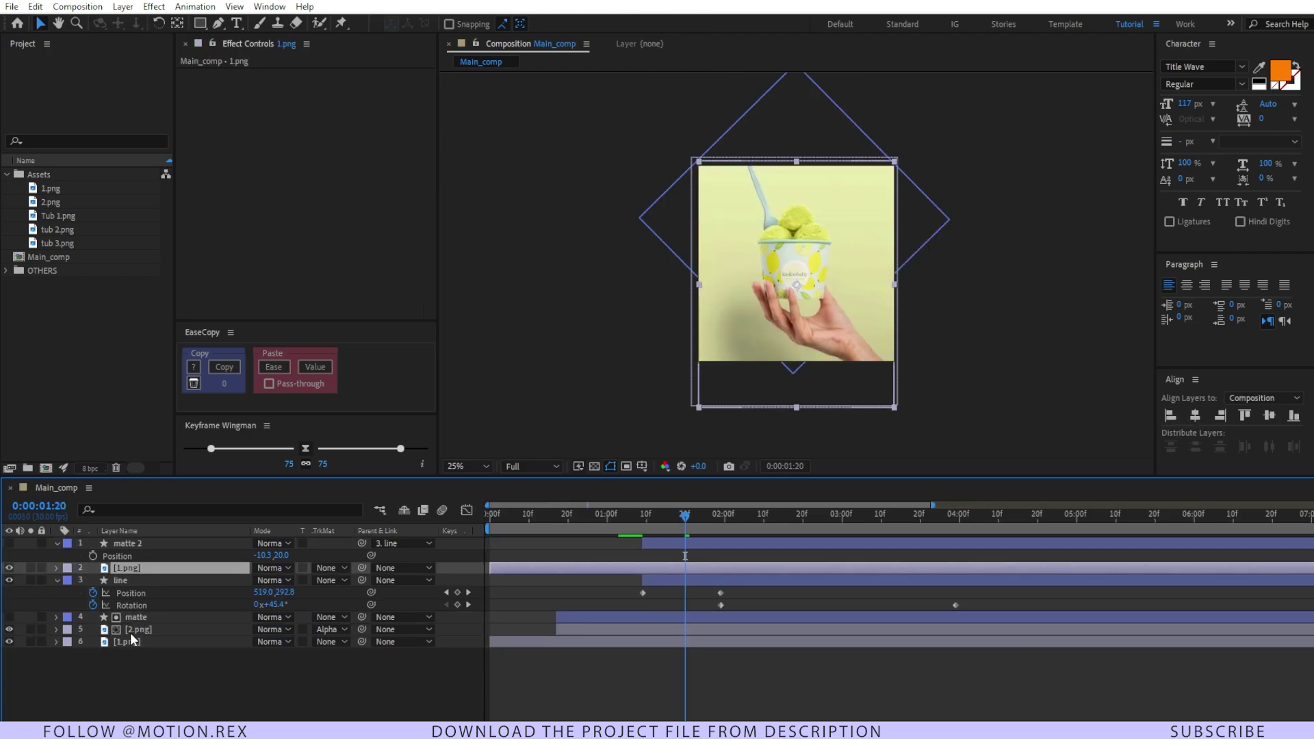
Step: Set the duplicated 1.png layer's track matte to Alpha Matte "matte 2" and preview the reveal from the beginning
left_click(331, 571)
left_click(345, 601)
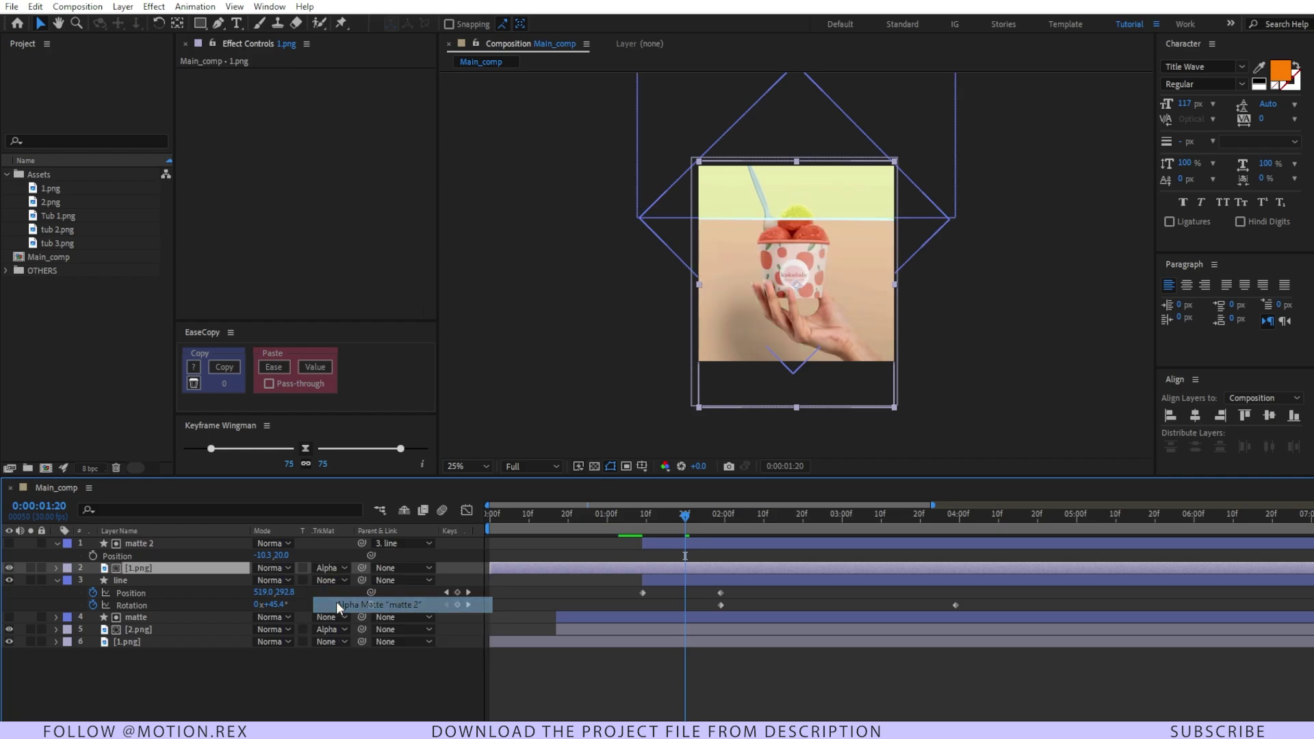
left_click(525, 528)
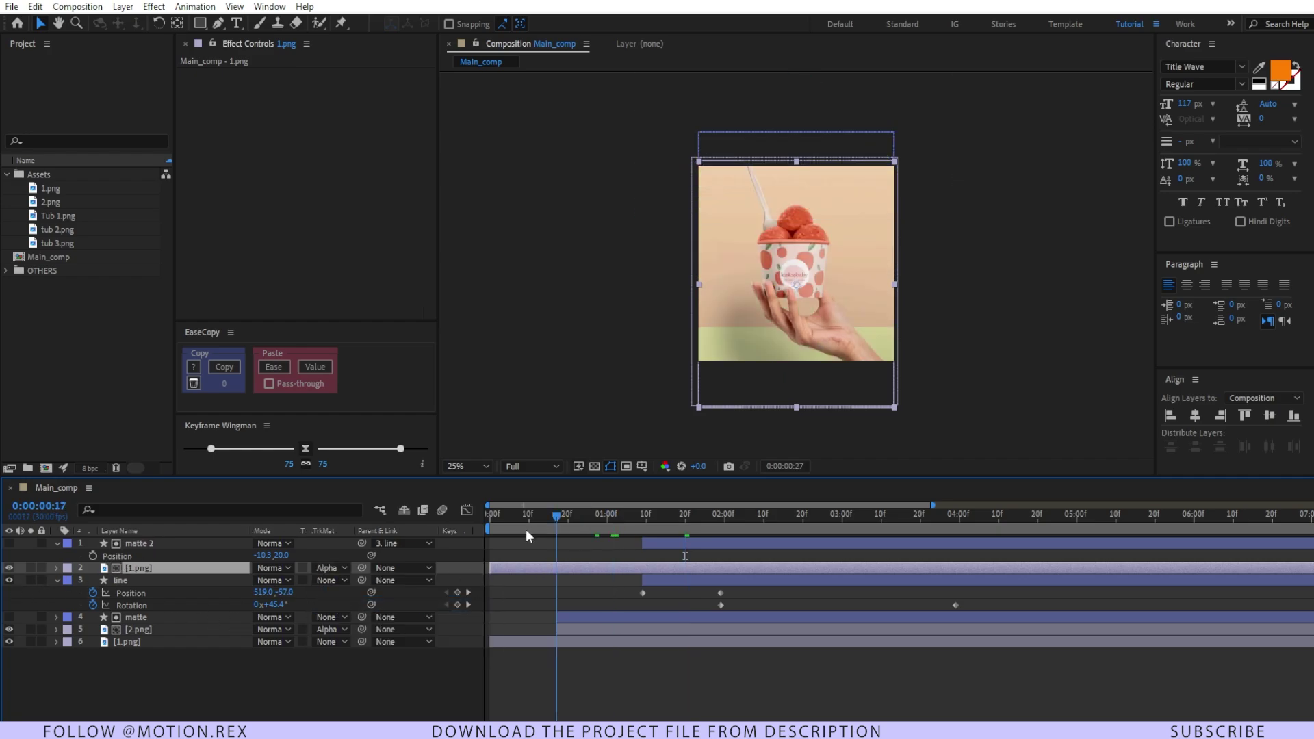
left_click_drag(523, 528, 488, 535)
key("space")
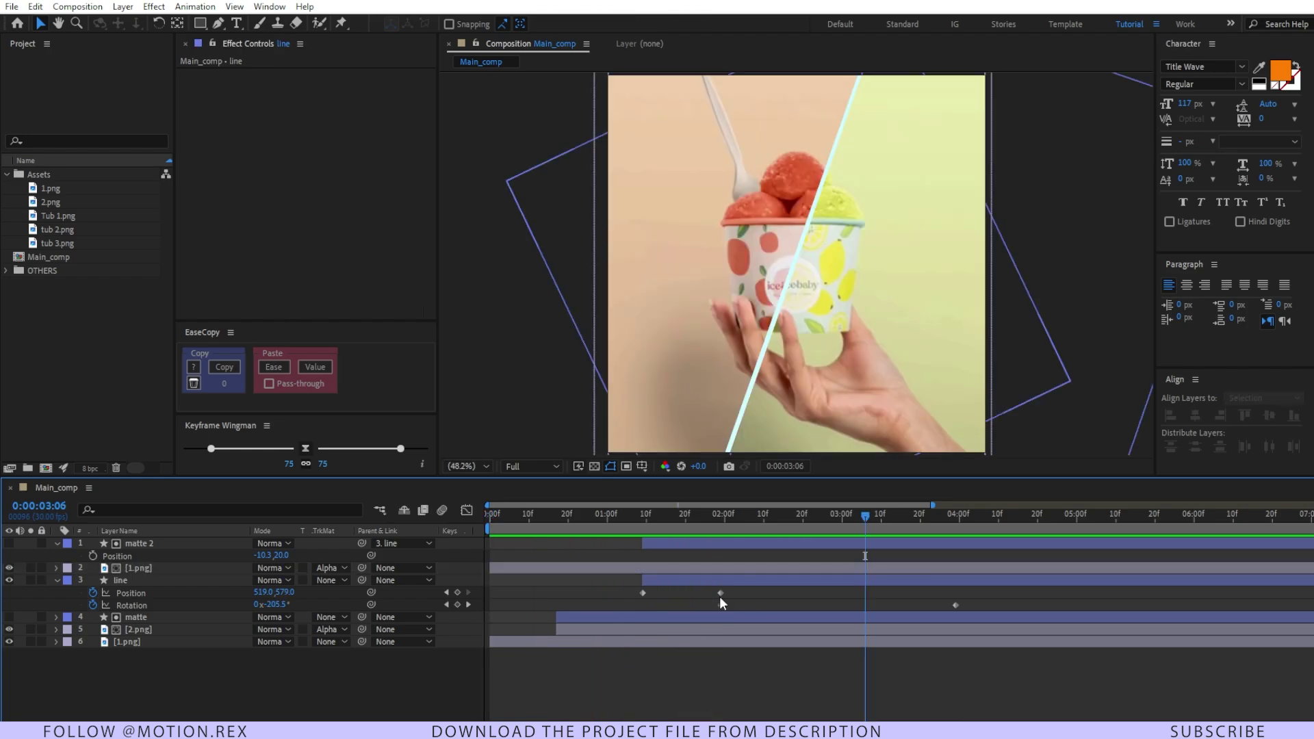
Step: Tighten the line layer's keyframes so its rotation runs from about 0:00:01:24 to 0:00:03:09, and preview the timing
left_click_drag(628, 583, 877, 606)
key("space")
left_click(651, 669)
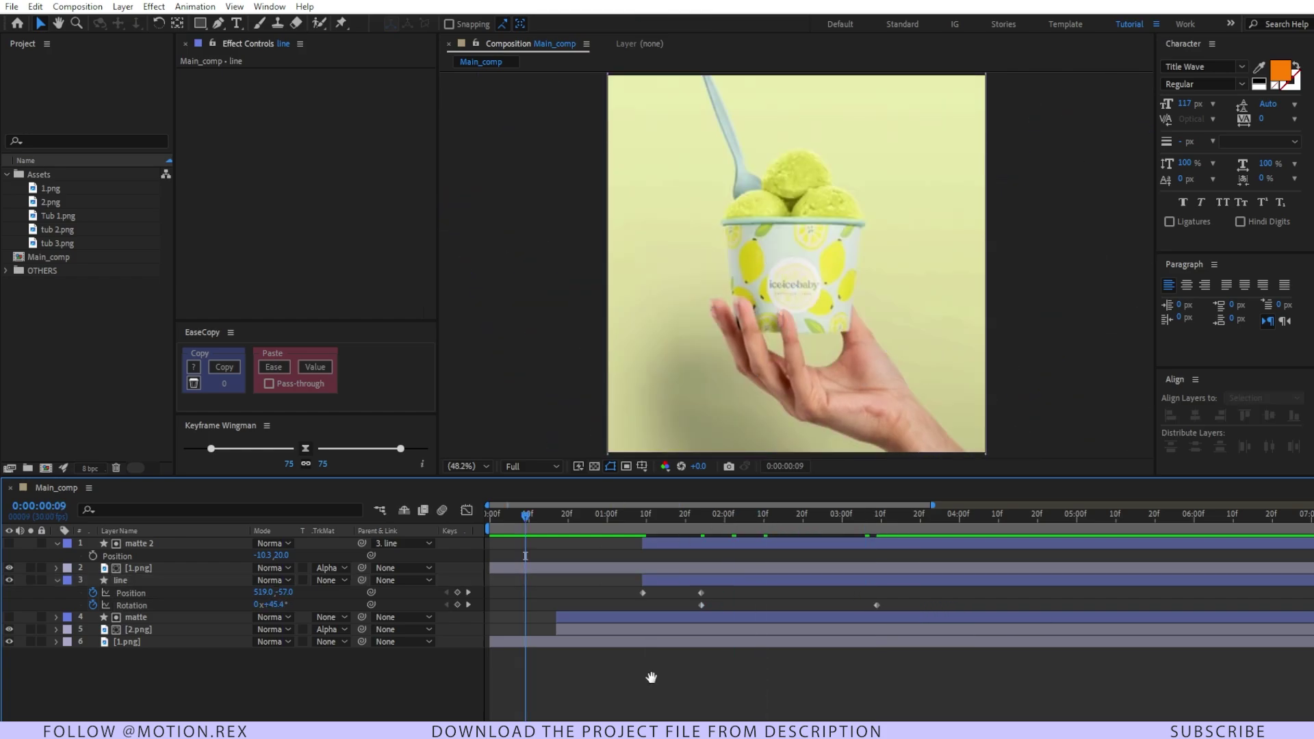
key("space")
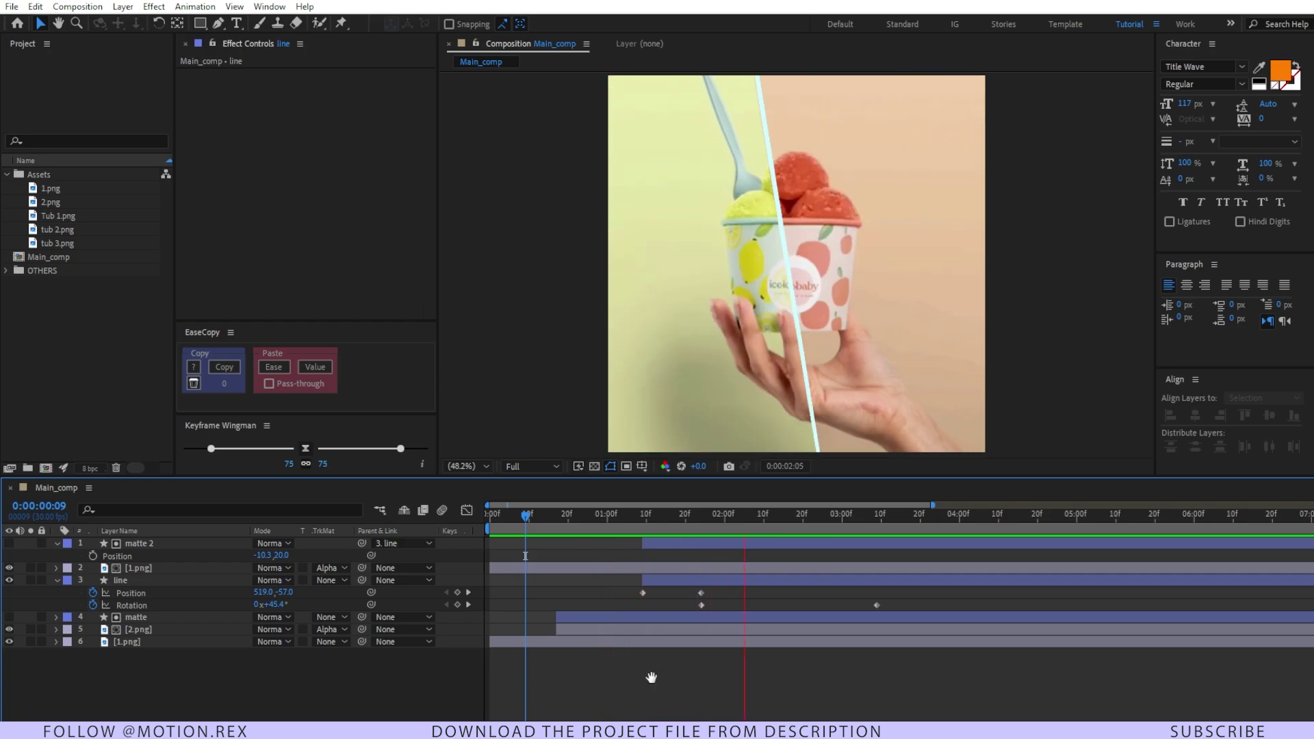
Step: Shift the line and matte 2 layers together about six frames earlier and preview the transition
left_click(669, 581)
left_click(684, 545, "shift")
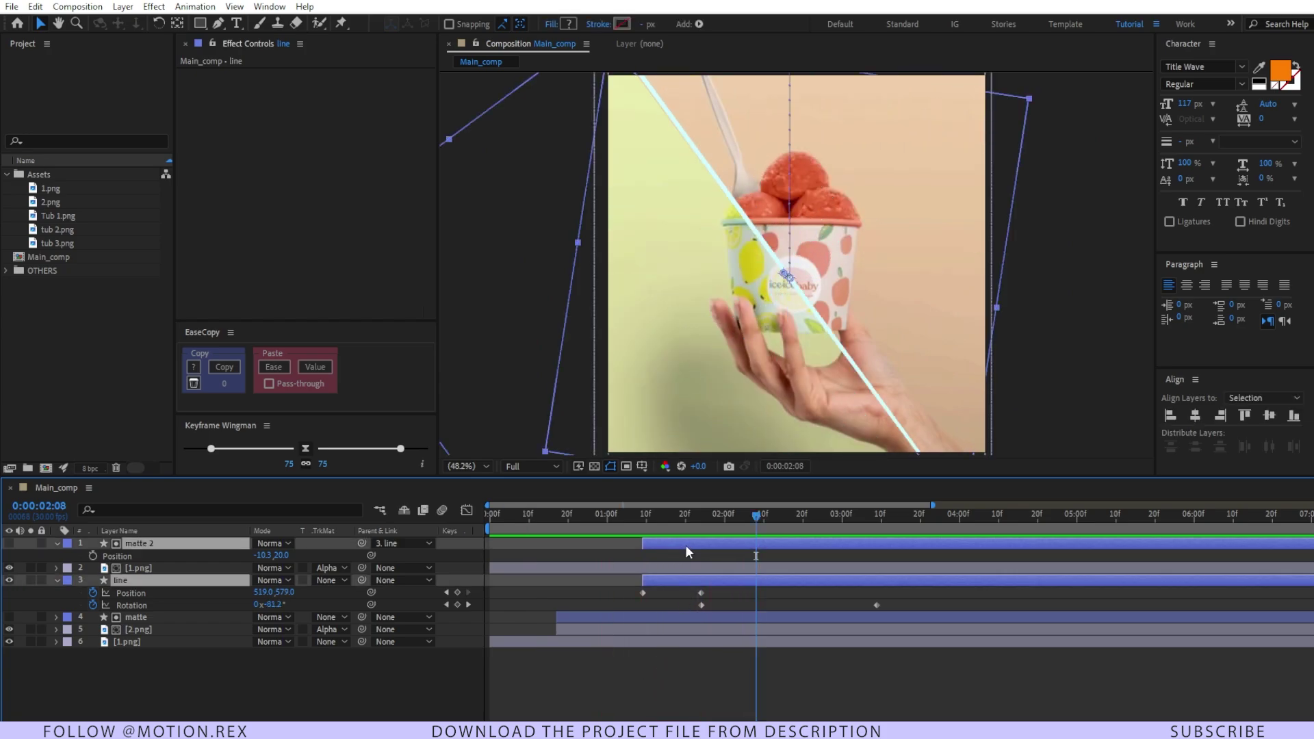
left_click_drag(685, 545, 655, 552)
key("space")
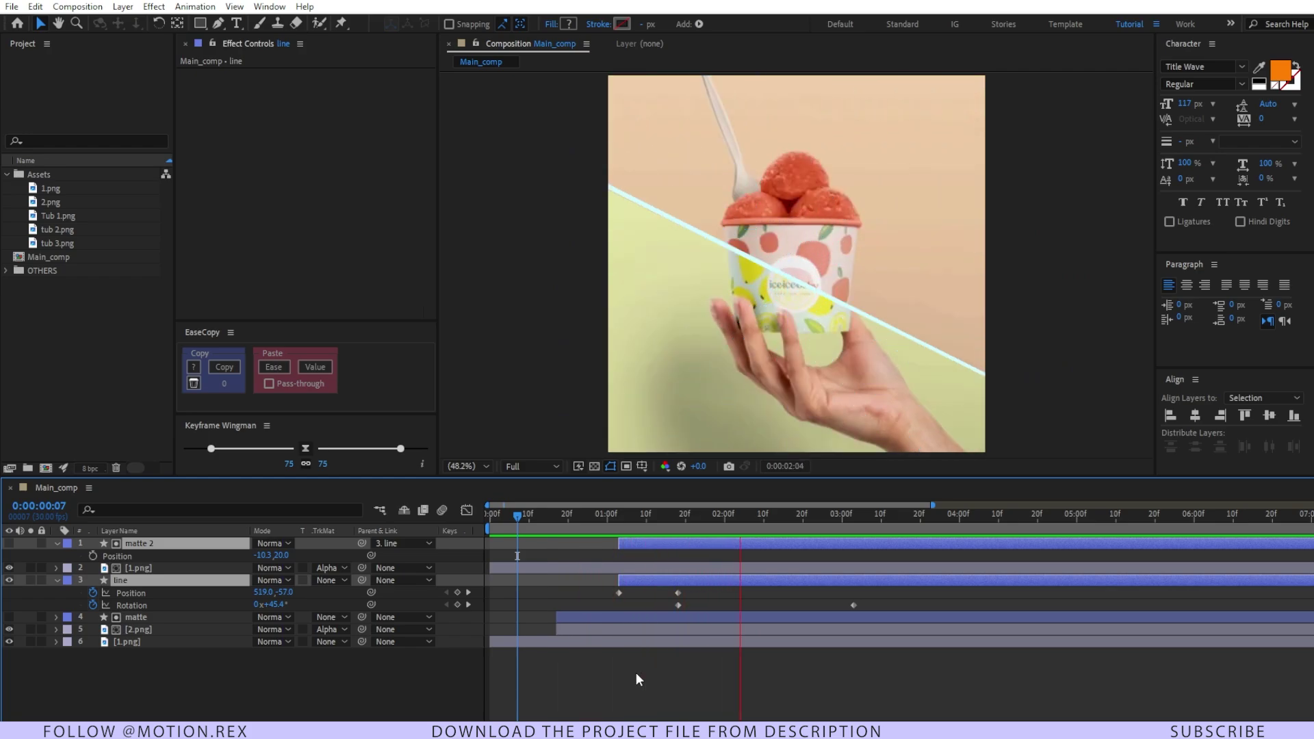
left_click(746, 686)
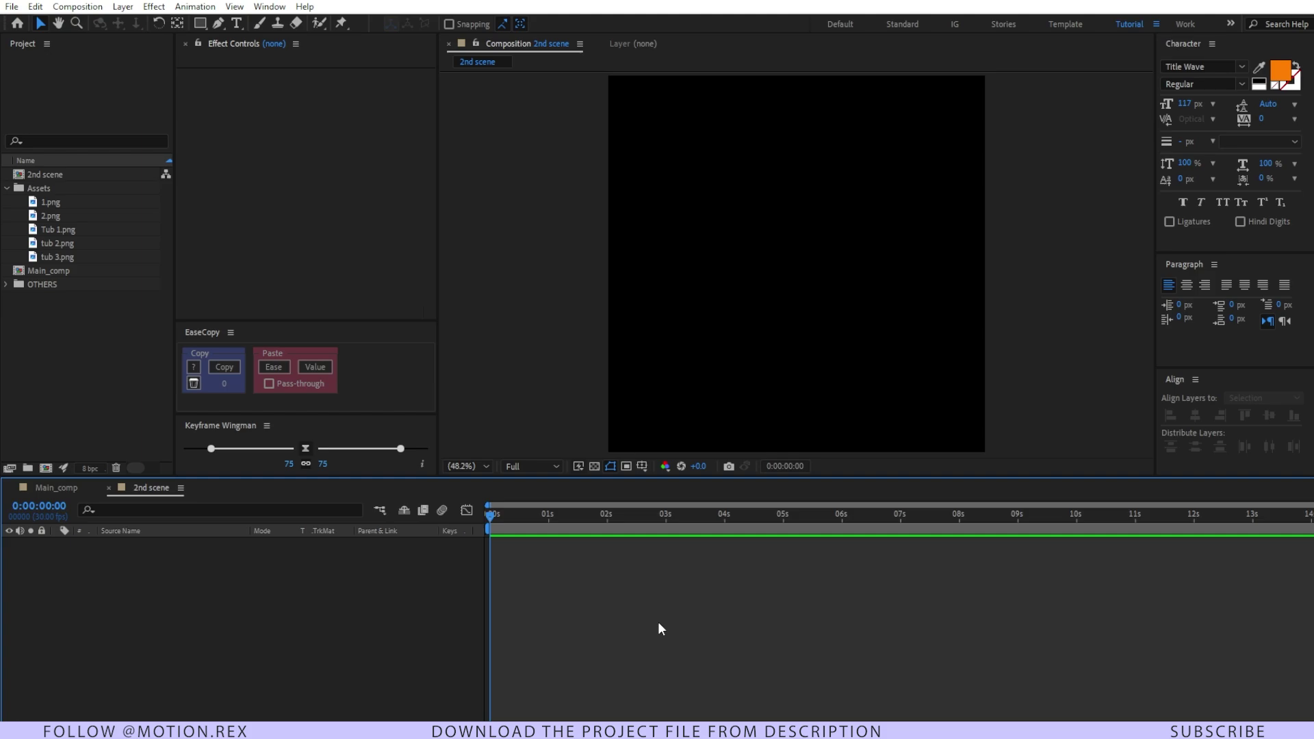
Step: Set the 2nd scene composition's width to 3240 px, three times its 1080 px height
key("ctrl+k")
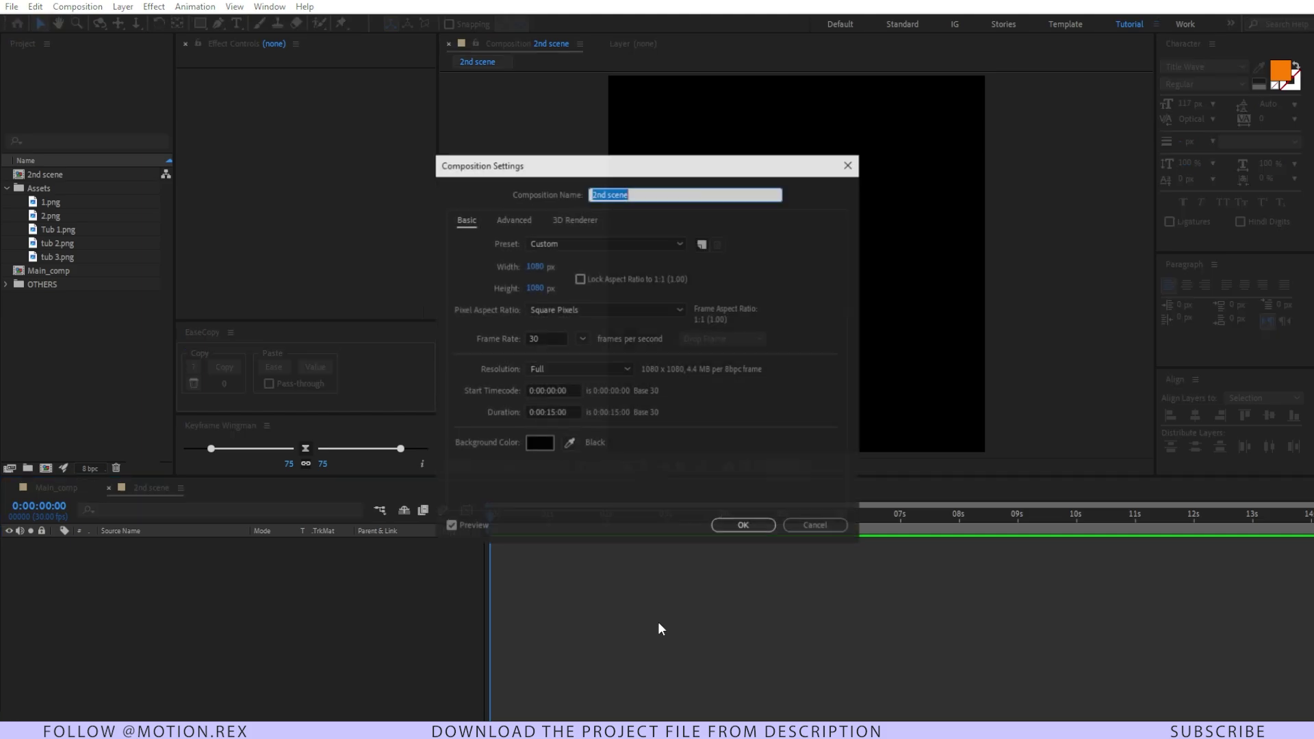
left_click(542, 267)
left_click(545, 267)
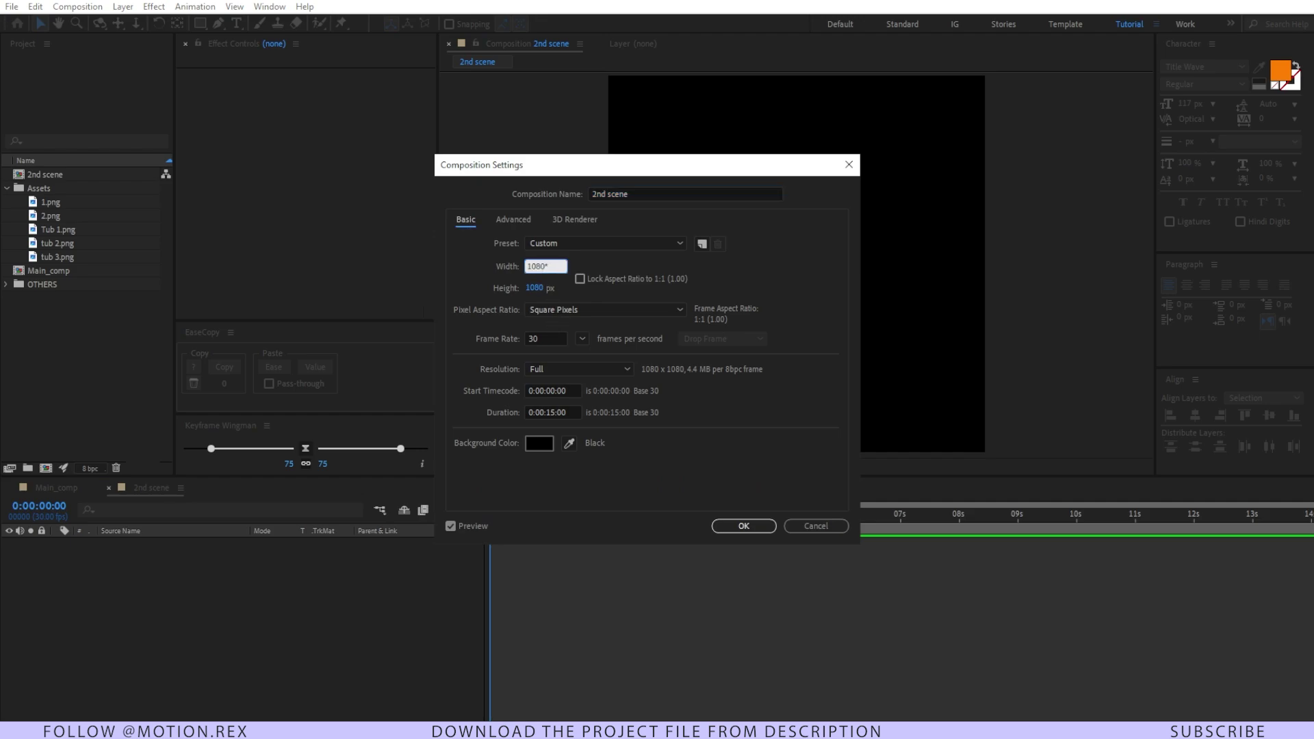
key("Return")
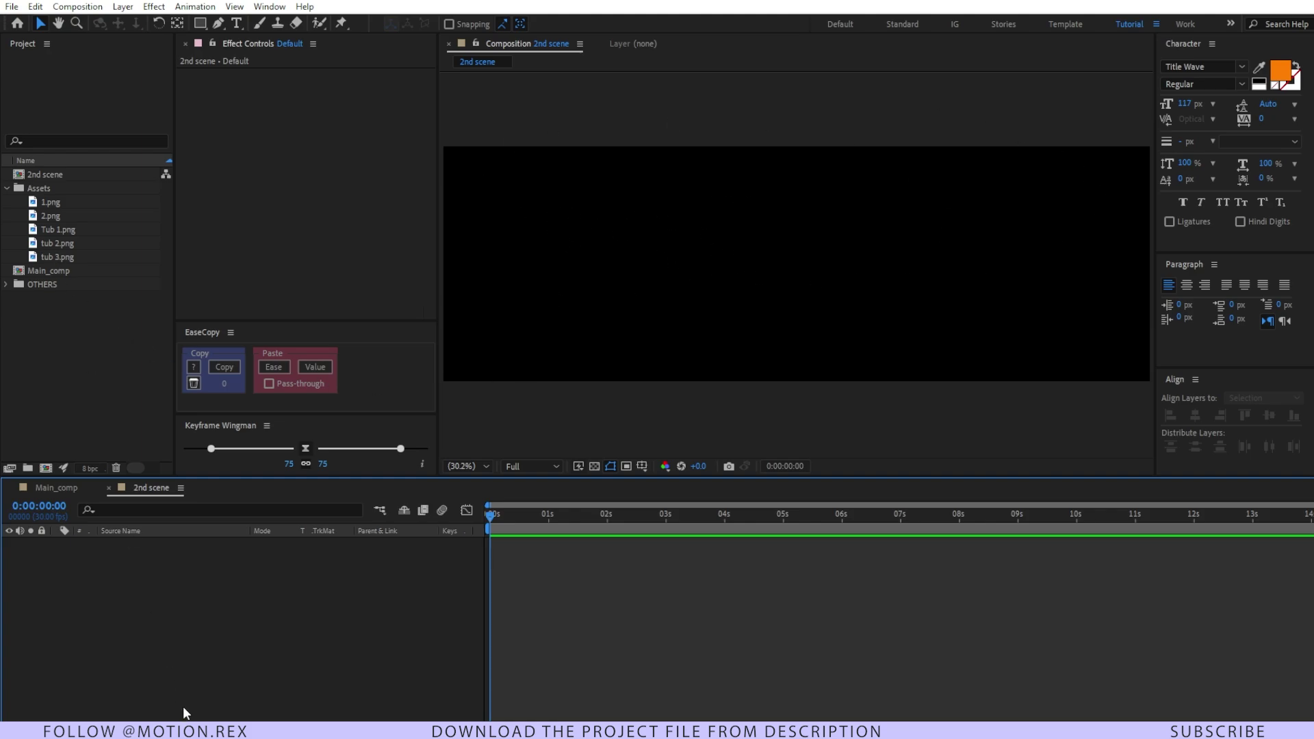
Step: Create a 3240 by 1080 px bright red solid in the 2nd scene composition
key("ctrl+y")
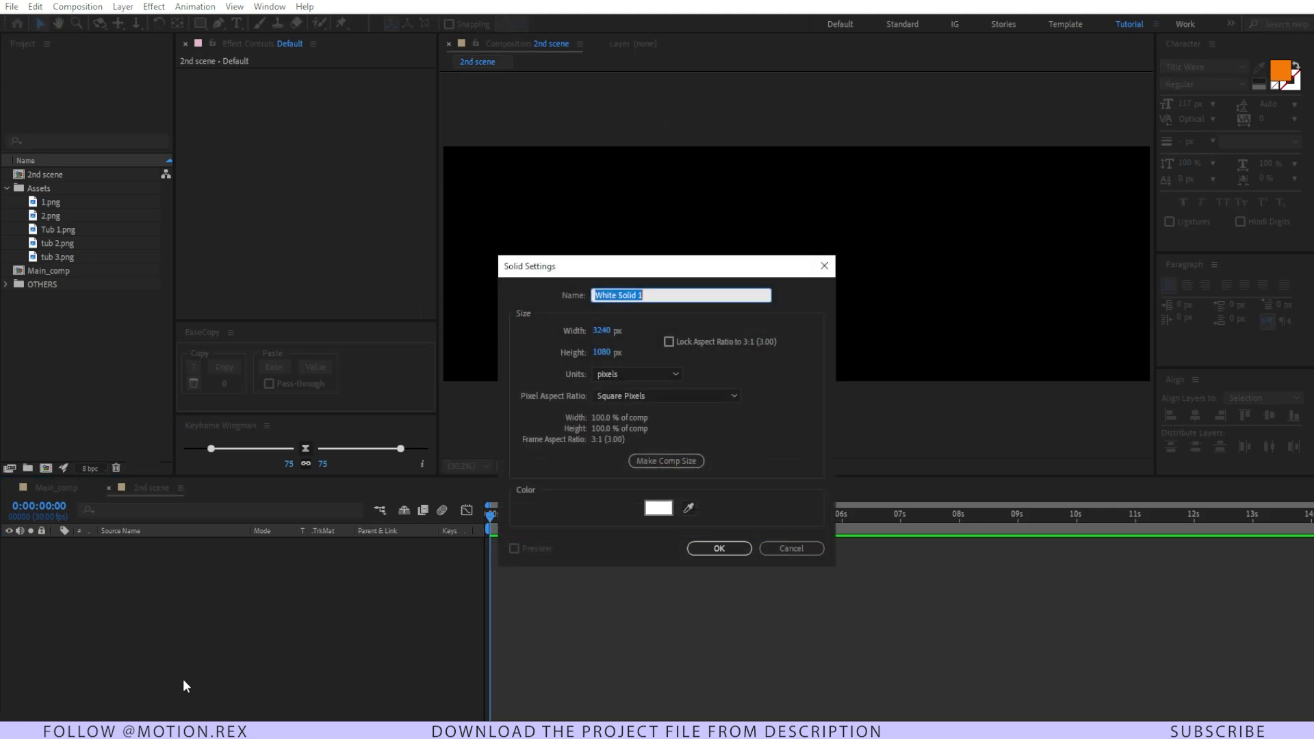
left_click(664, 510)
left_click(378, 327)
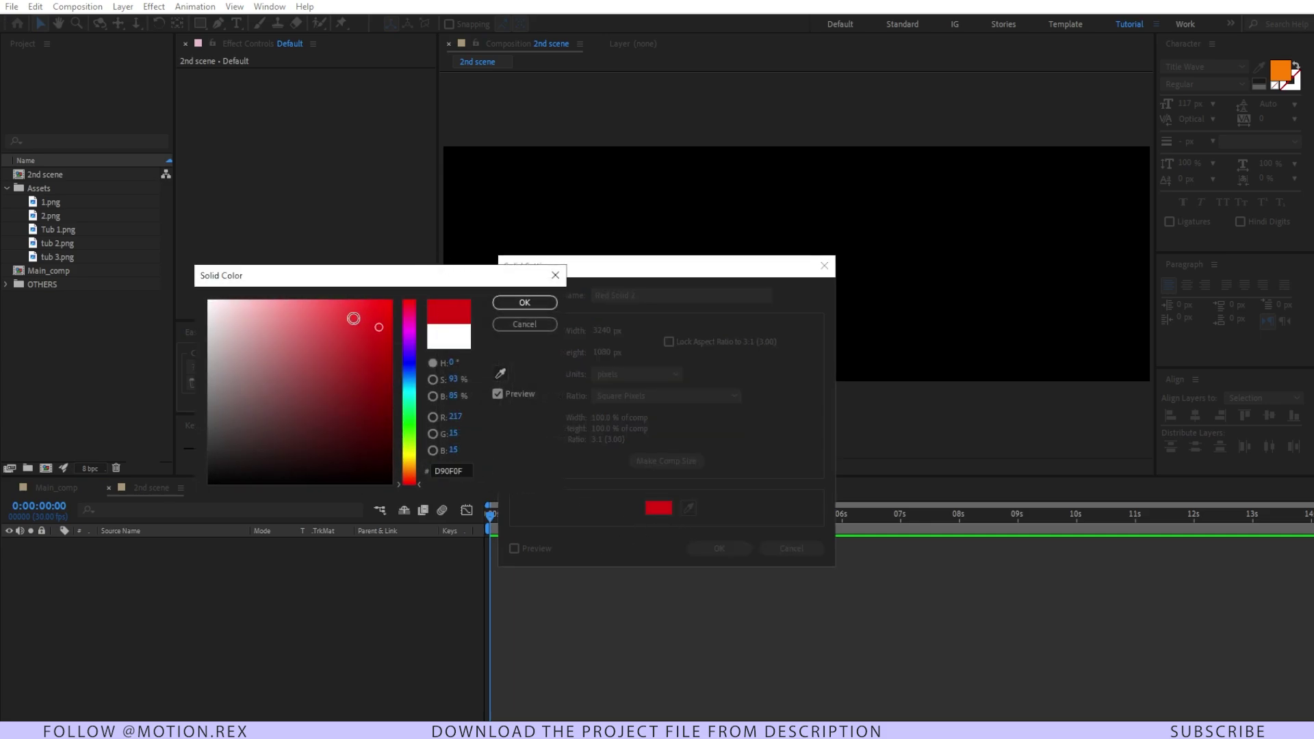
left_click(523, 303)
left_click(708, 549)
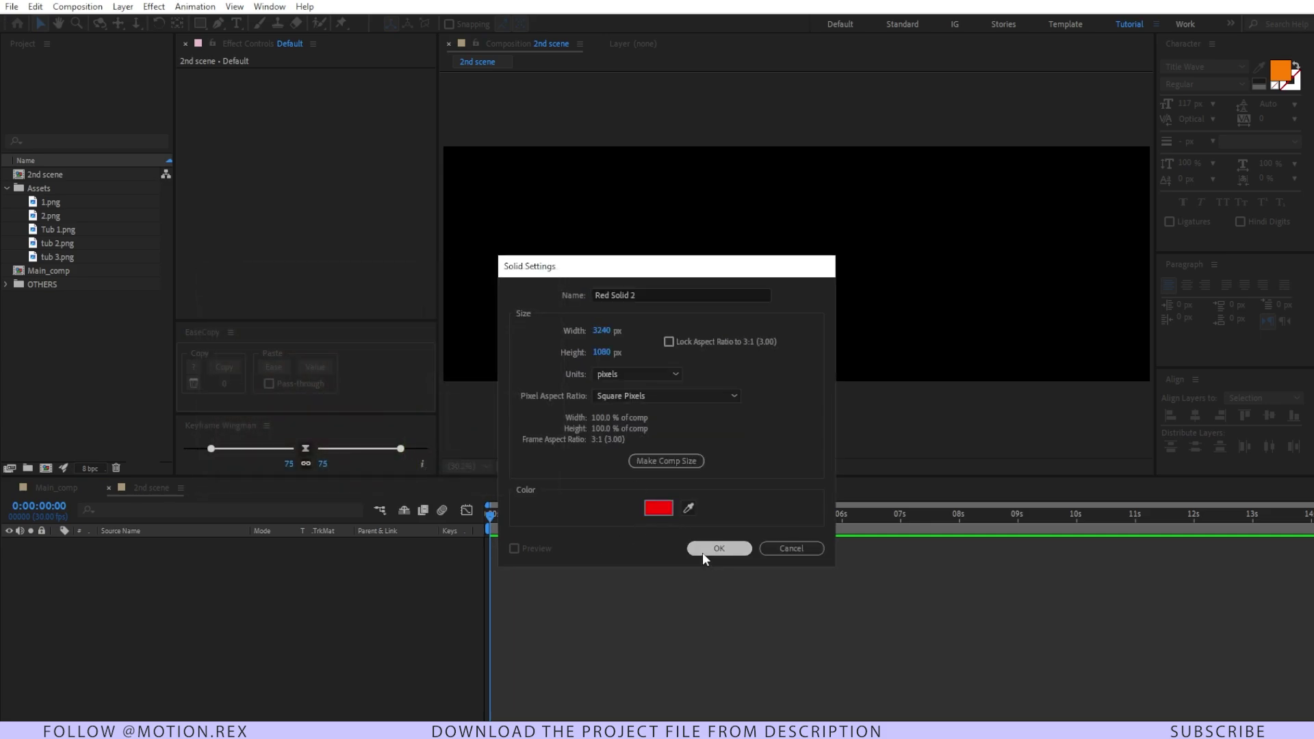
Step: Add tub 3.png above the red solid, scale it to 193%, and align it with the composition's left edge
left_click_drag(89, 257, 102, 545)
left_click_drag(797, 274, 590, 288)
key("s")
left_click_drag(296, 555, 358, 555)
left_click_drag(590, 287, 544, 274)
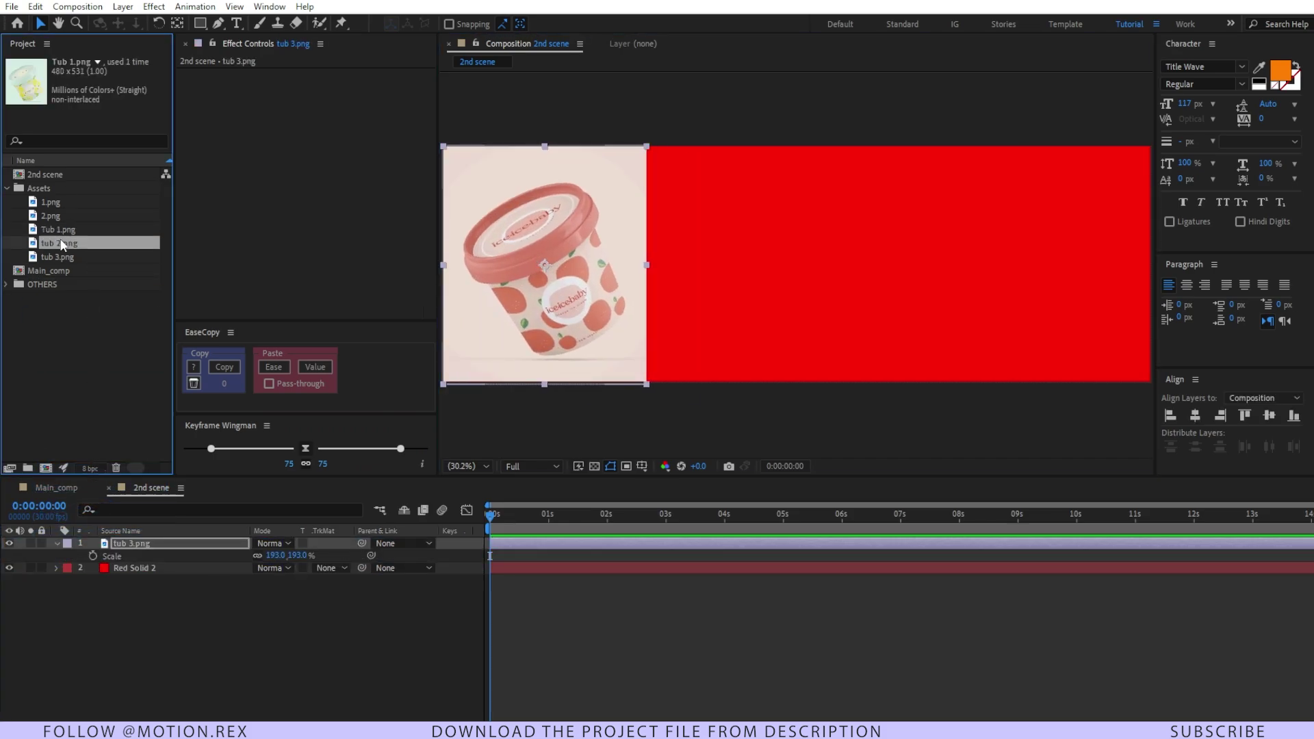
Step: Add tub 2.png above tub 3.png, scale it to 211.4%, and place it just right of the tub 3 image
left_click_drag(61, 245, 130, 543)
left_click_drag(798, 264, 755, 272)
key("s")
left_click_drag(299, 556, 412, 557)
left_click_drag(756, 315, 755, 319)
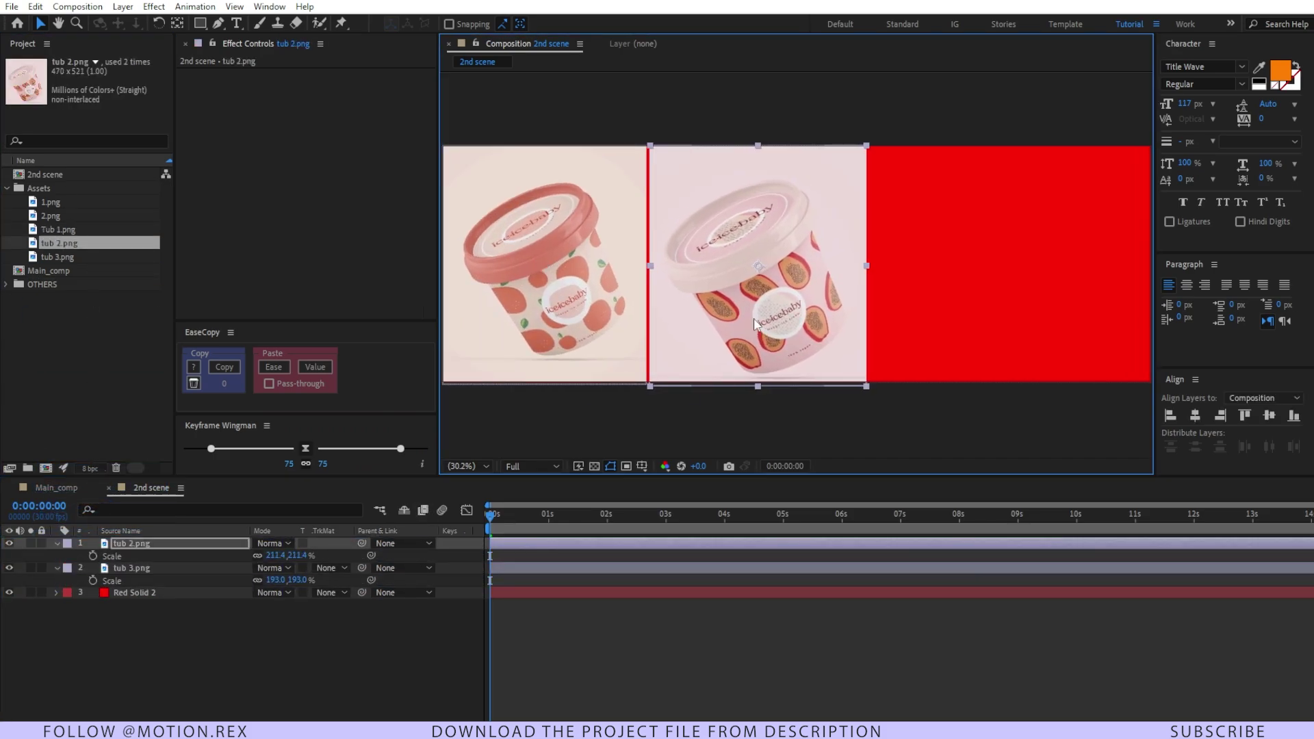
Step: Adjust tub 2.png's position beside tub 3.png and return to the Main_comp timeline
scroll(650, 216, "up", 3)
scroll(650, 216, "down", 3)
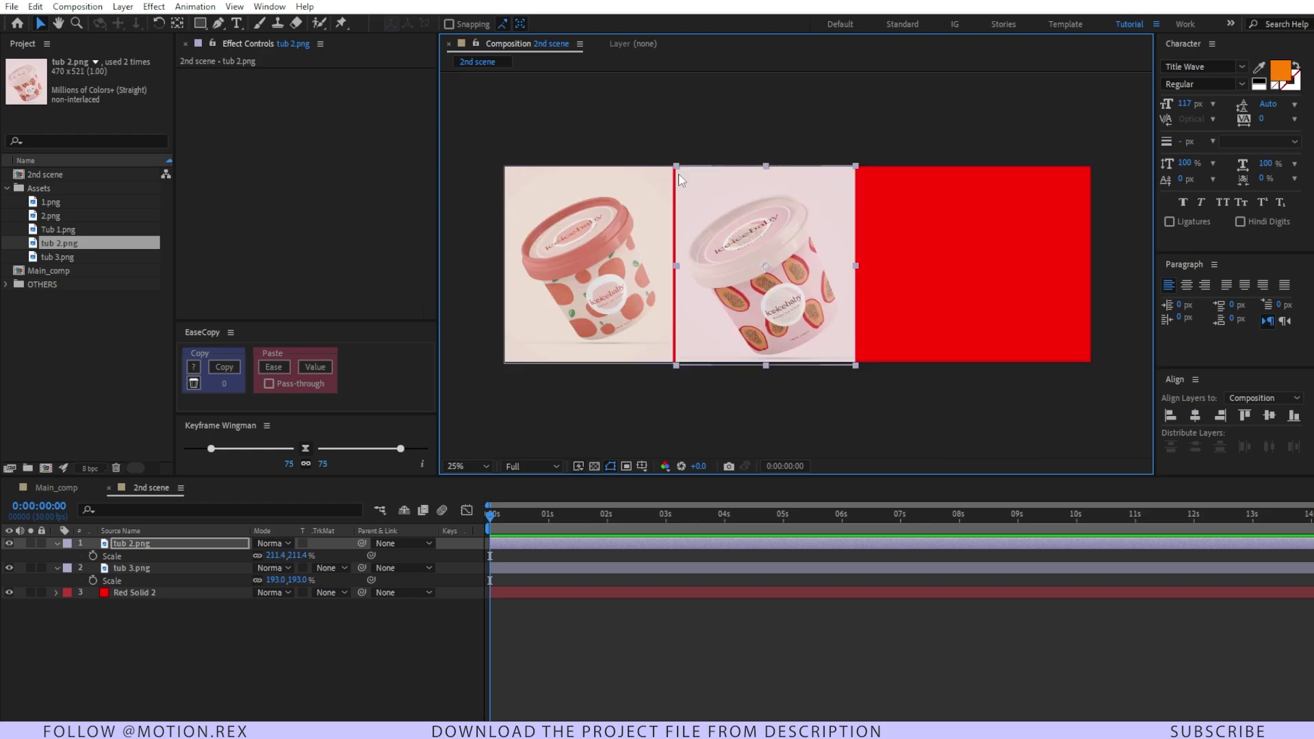
scroll(694, 209, "up", 2)
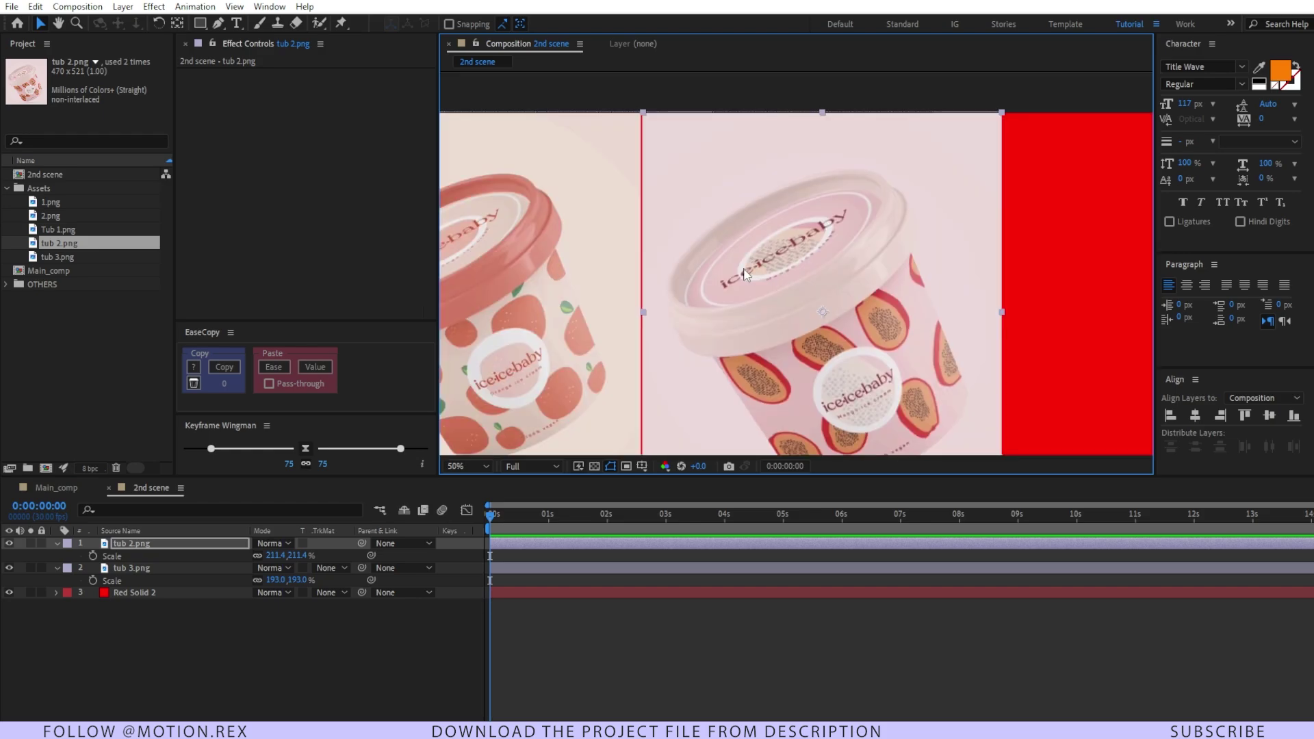
left_click_drag(752, 270, 756, 271)
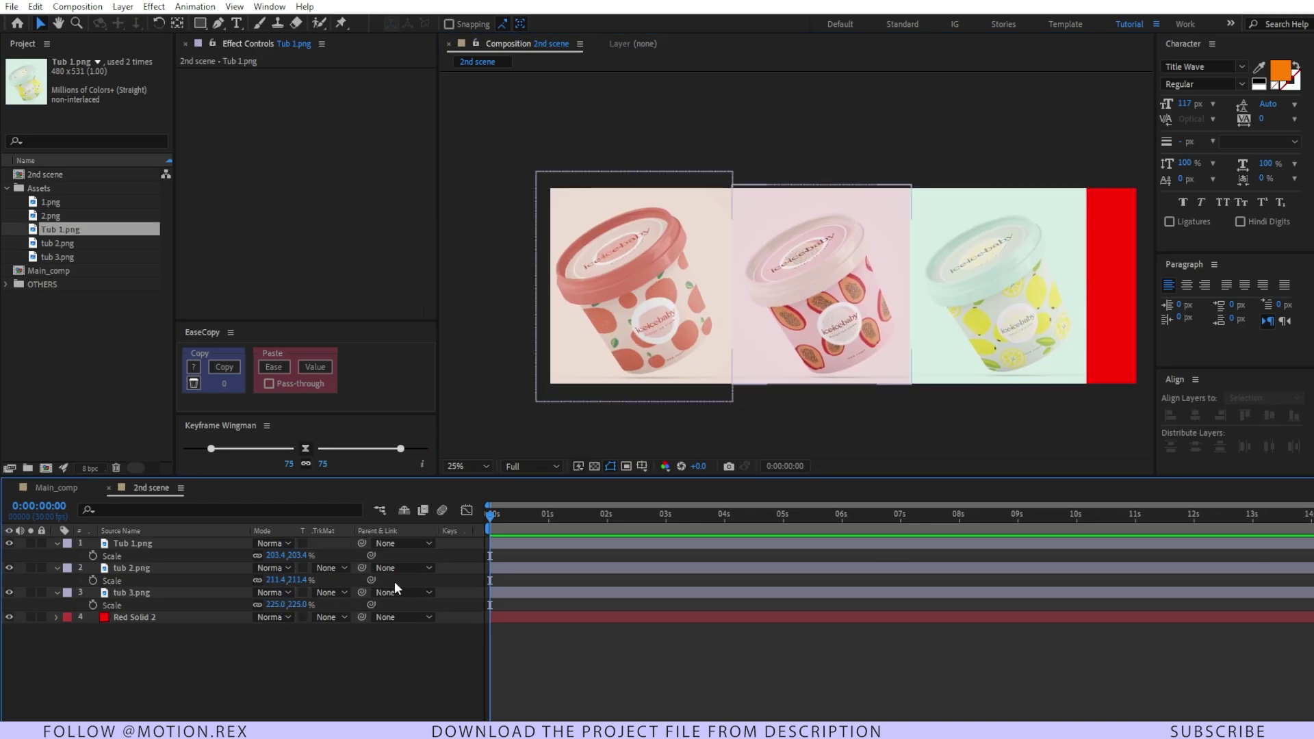
left_click(66, 489)
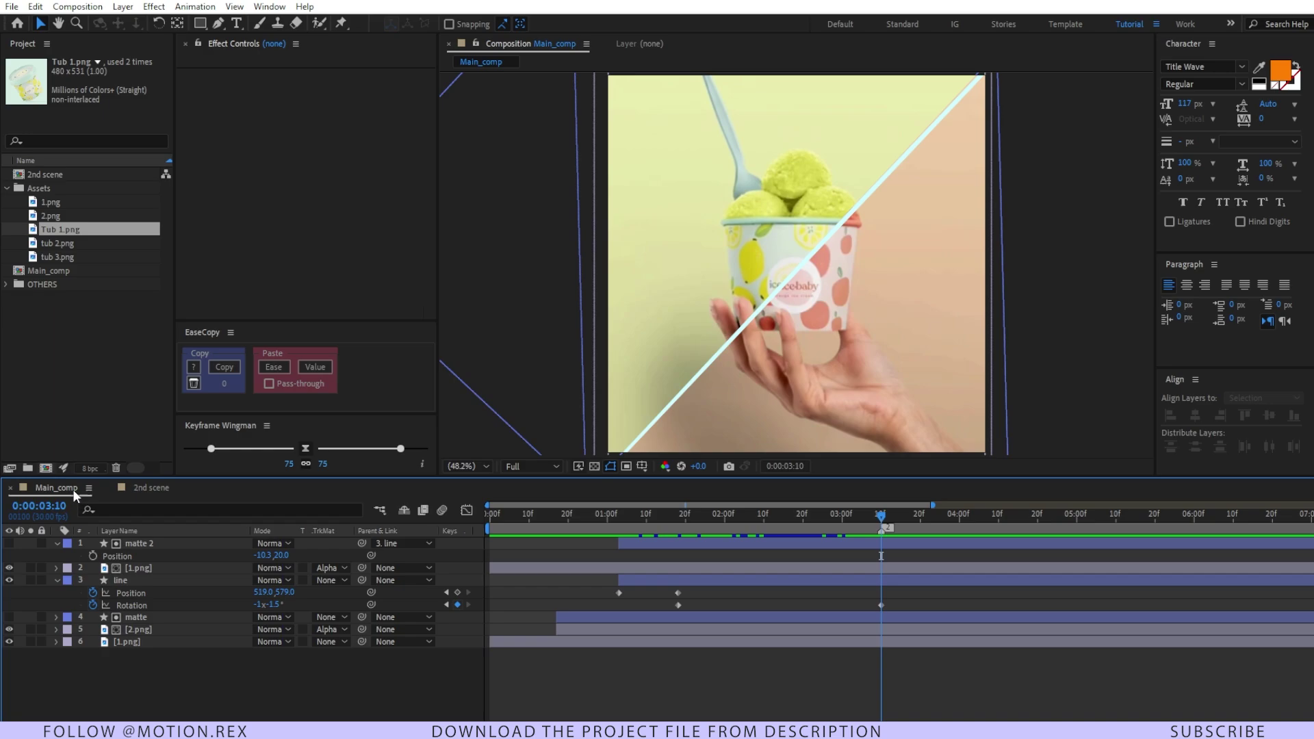
Step: Add the 2nd scene composition above all Main_comp layers, starting at 0:00:03:10, and align it with the composition's left edge
left_click(80, 255)
left_click_drag(101, 175, 124, 544)
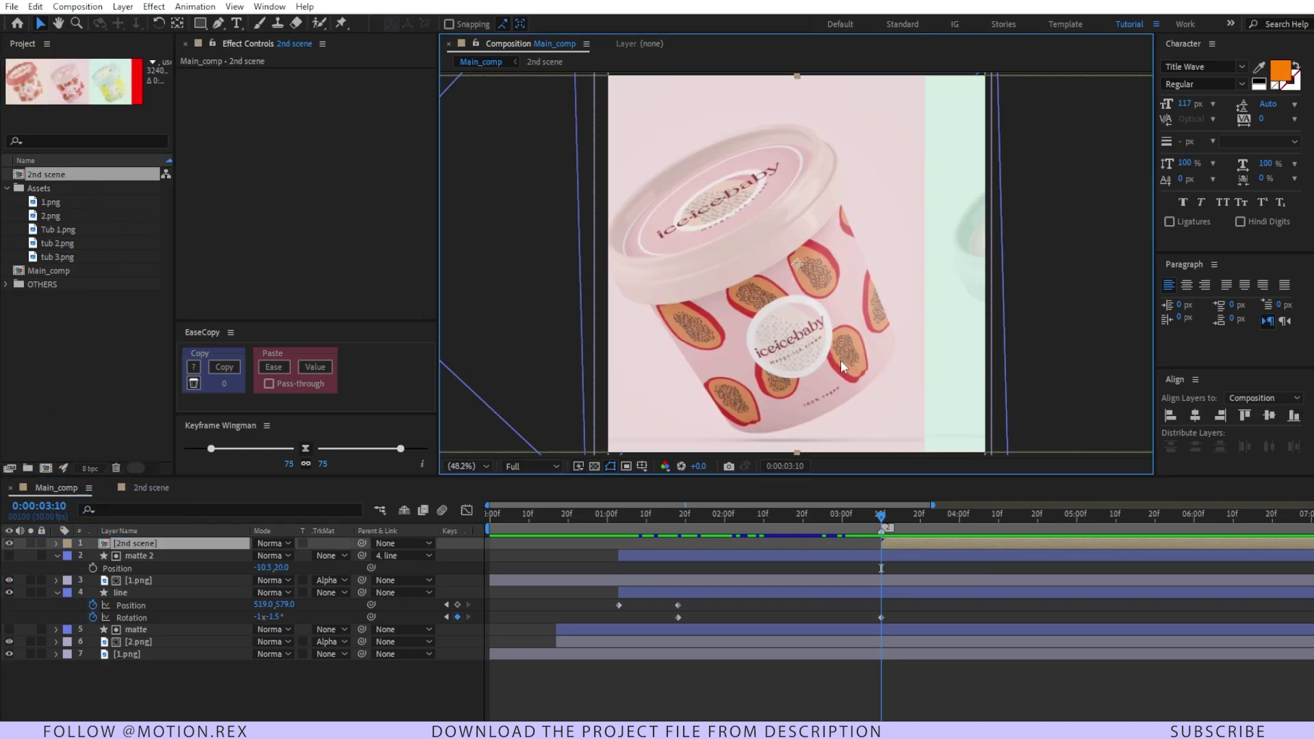
scroll(840, 360, "down", 2)
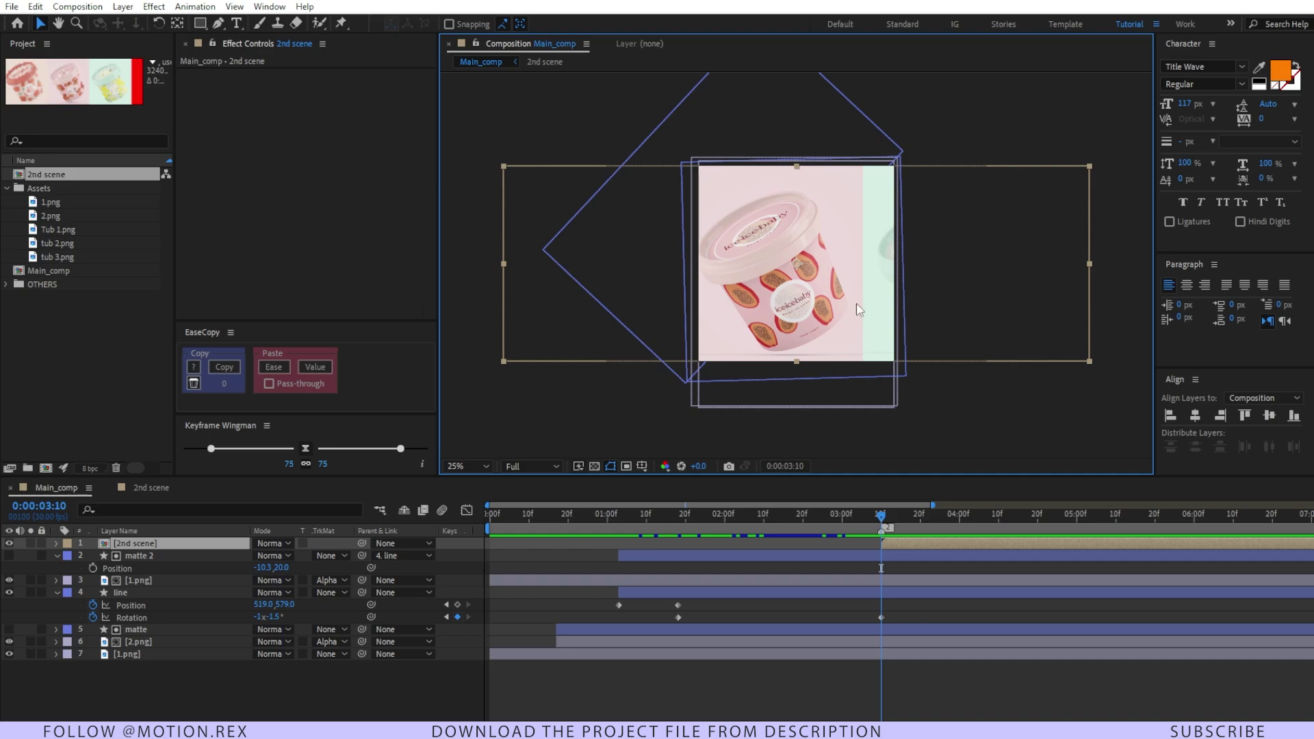
left_click(1173, 416)
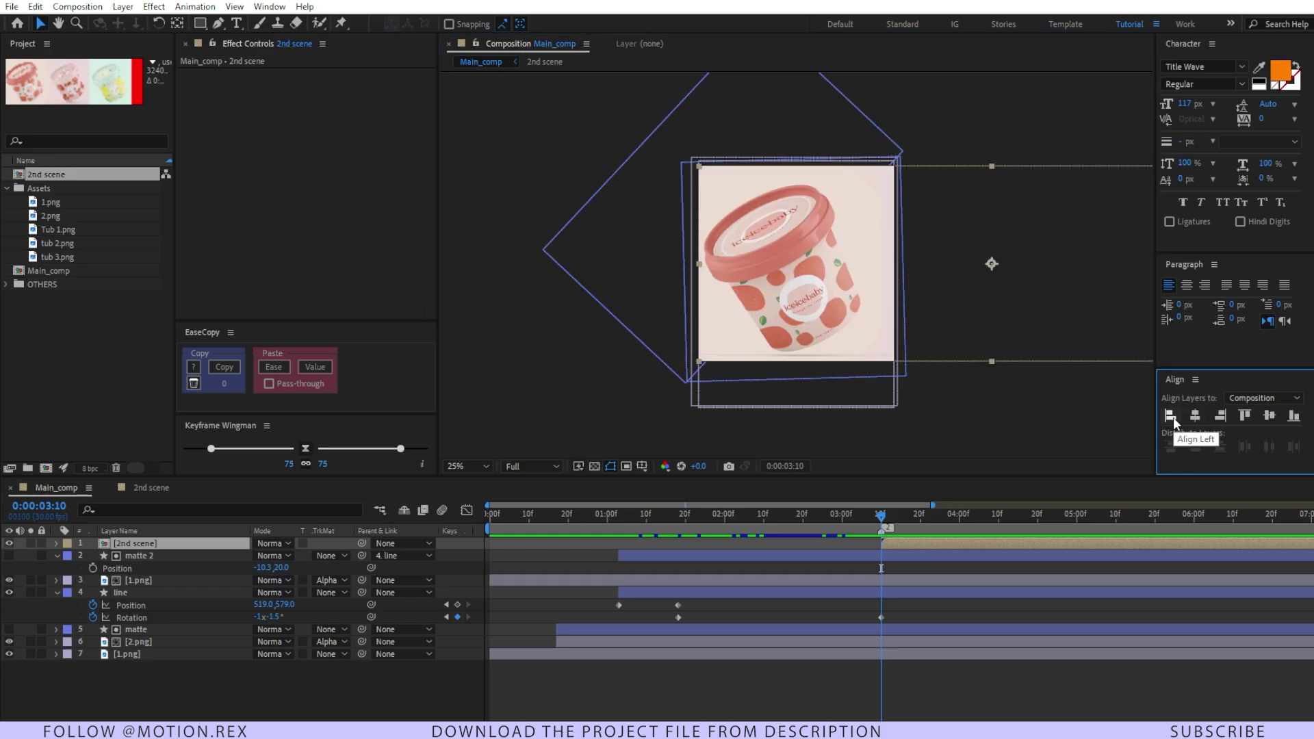
scroll(794, 267, "up", 2)
key("p")
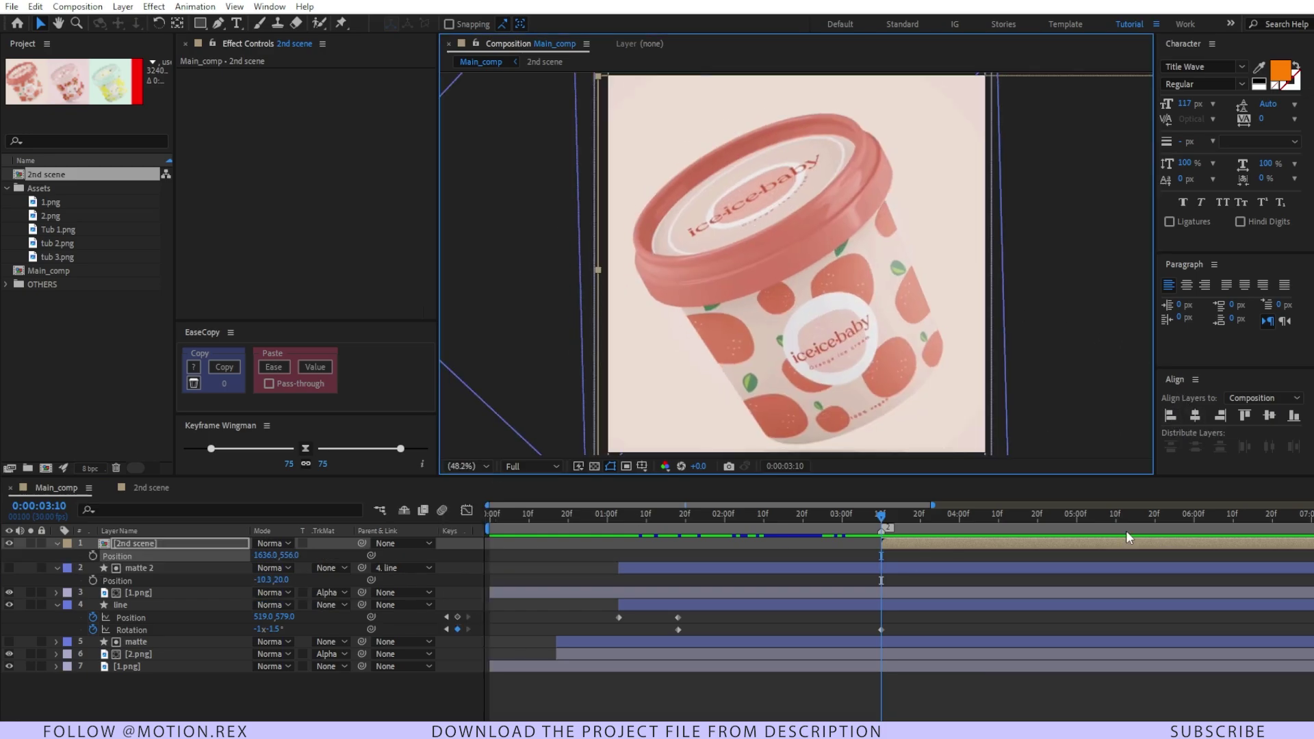
mouse_move(881, 515)
left_mouse_down()
mouse_move(818, 528)
mouse_move(883, 539)
left_mouse_up()
left_click(861, 544)
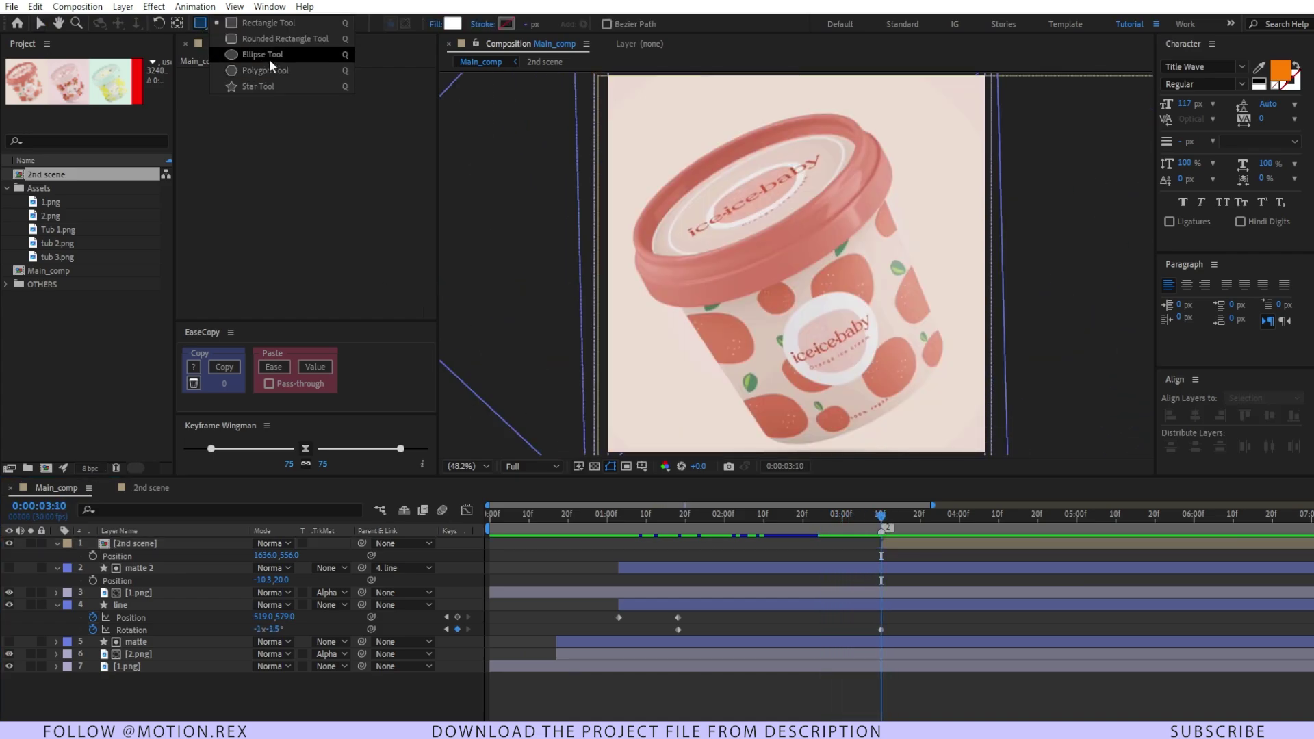
Step: Draw a white circle over the tub image with the Ellipse tool and centre it horizontally and vertically in the composition
left_click(269, 56)
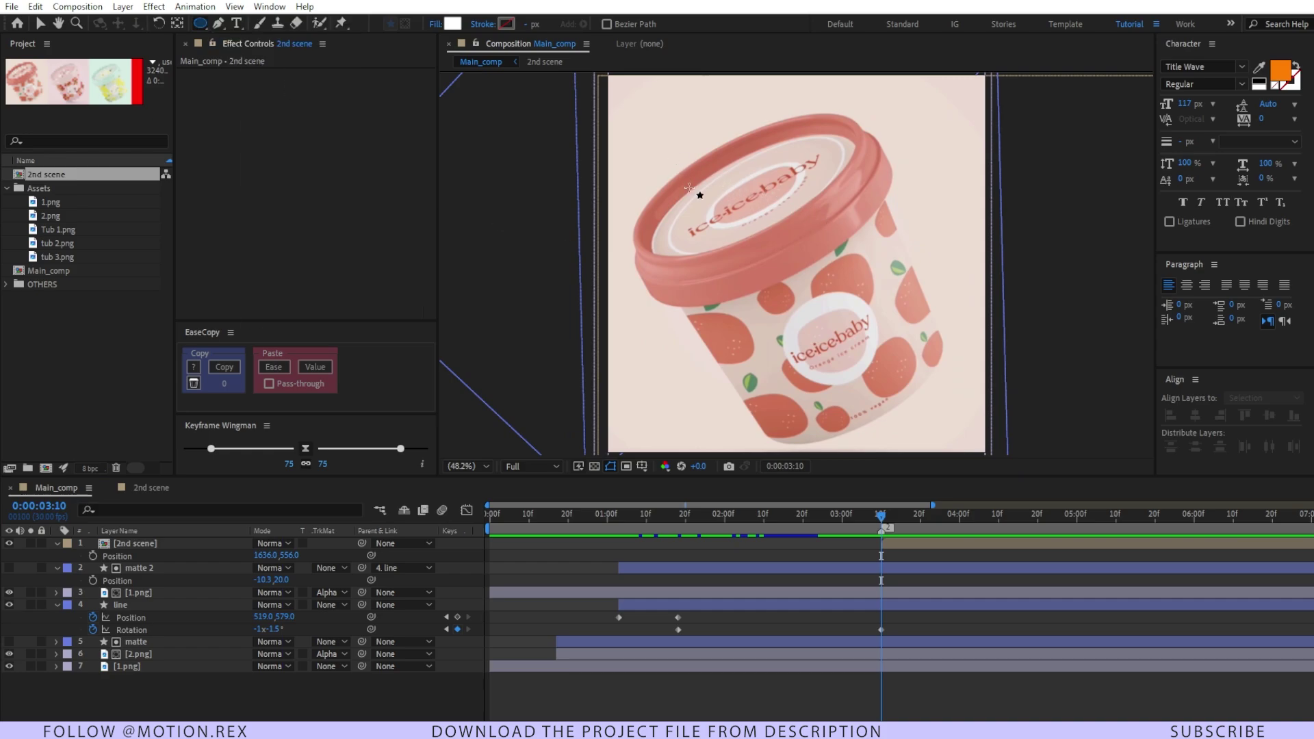
scroll(689, 187, "down", 2)
left_click_drag(733, 210, 832, 340)
left_click(1201, 412)
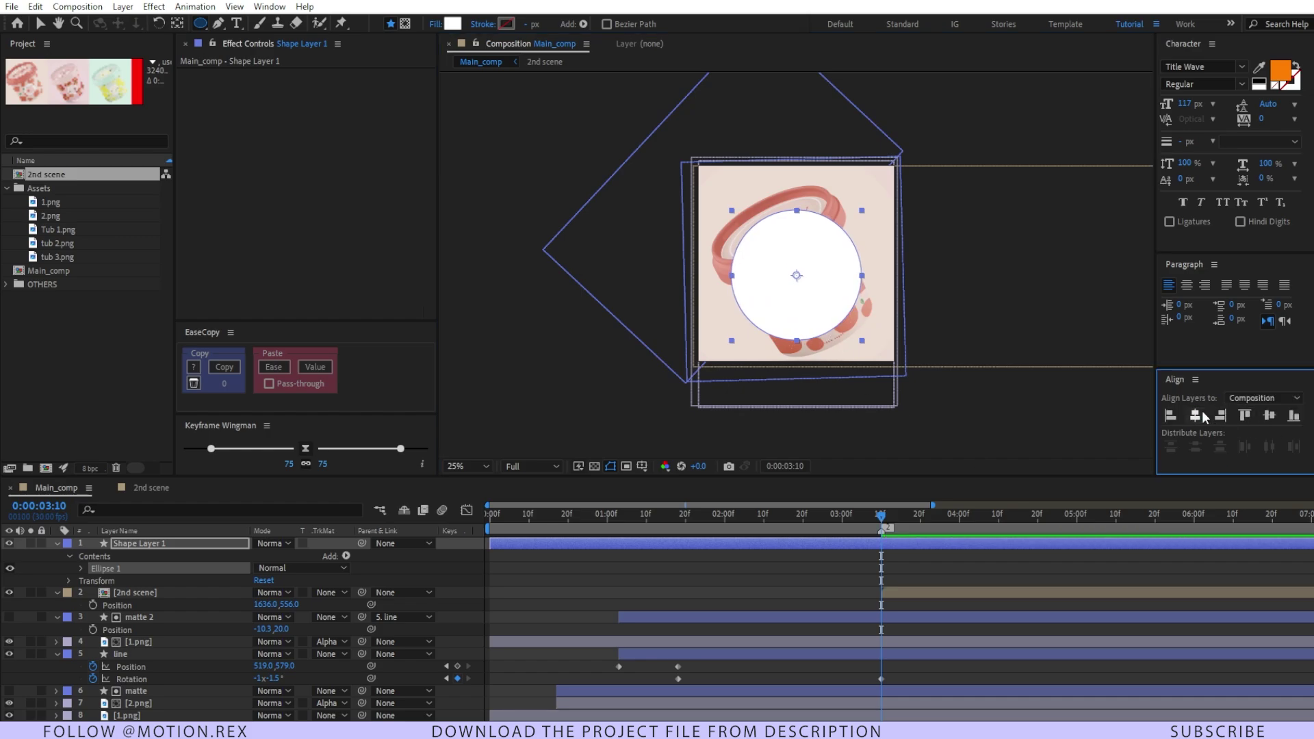
left_click(1269, 416)
Step: Trim the circle layer's start to 0:00:03:10 and keyframe its Scale at 0% there
left_click(876, 542)
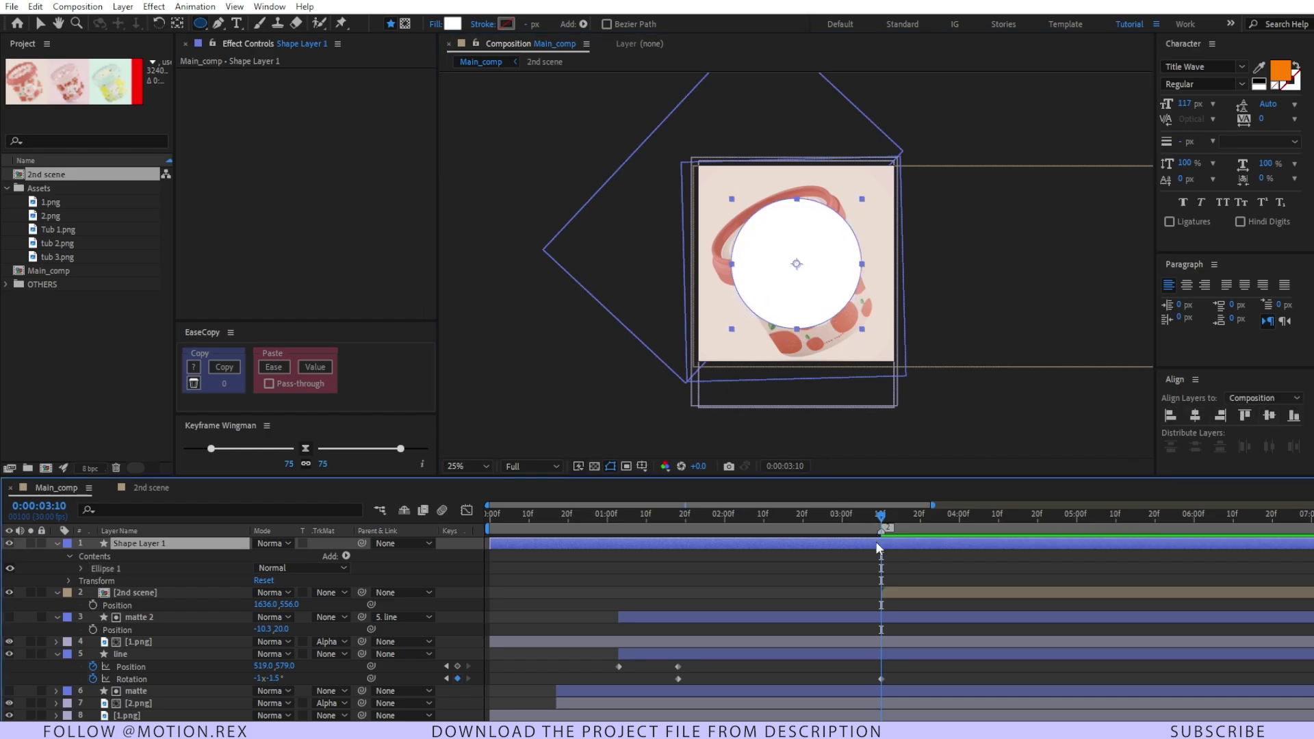
key("alt+bracketleft")
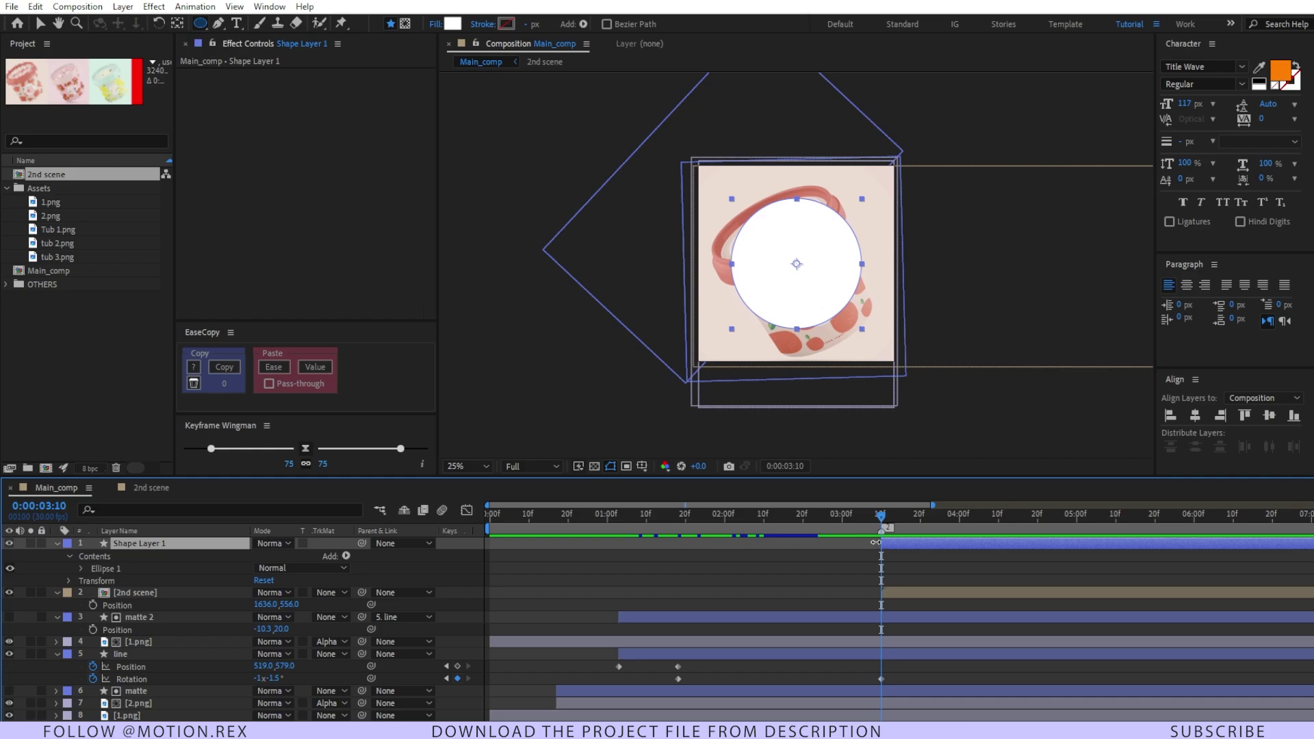
key("alt+shift+s")
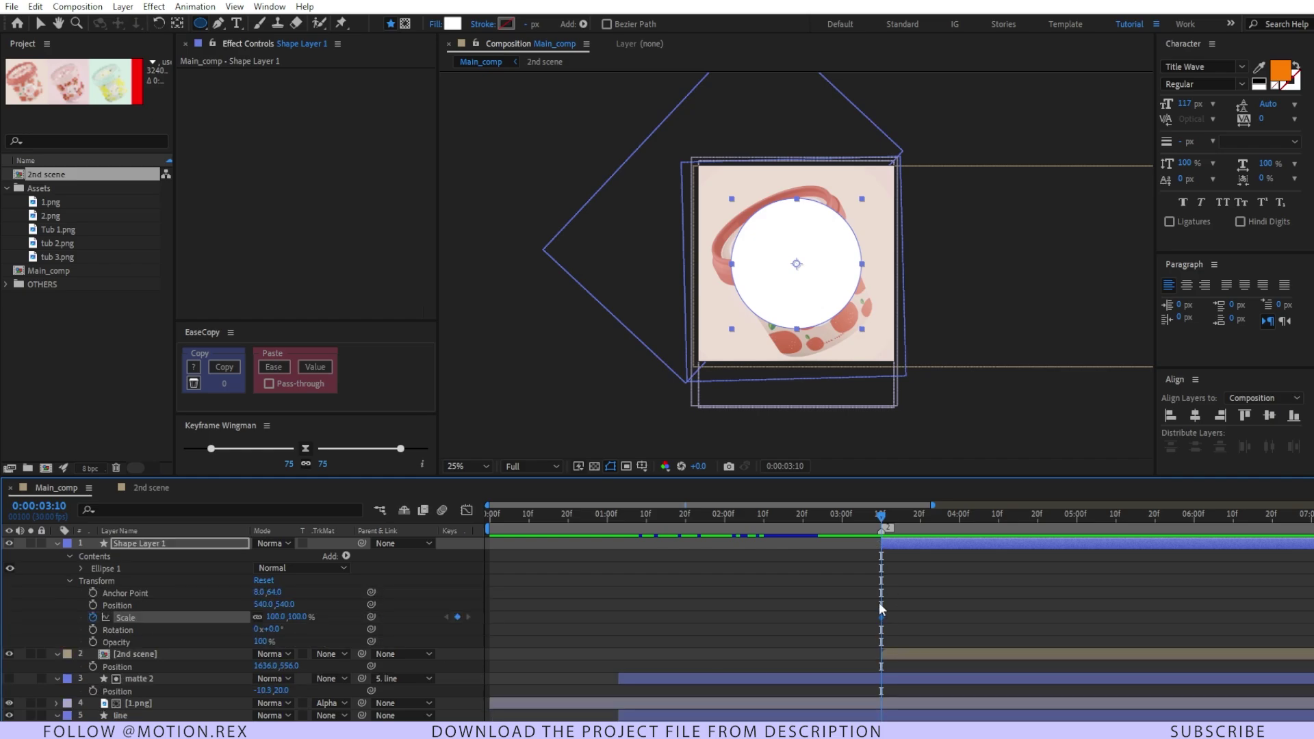
left_click(301, 617)
type("0")
key("Return")
Step: Keyframe the circle's Scale at 235% at 0:00:03:20, ease both Scale keyframes at 75, and preview the growth
key("shift+Page_Down")
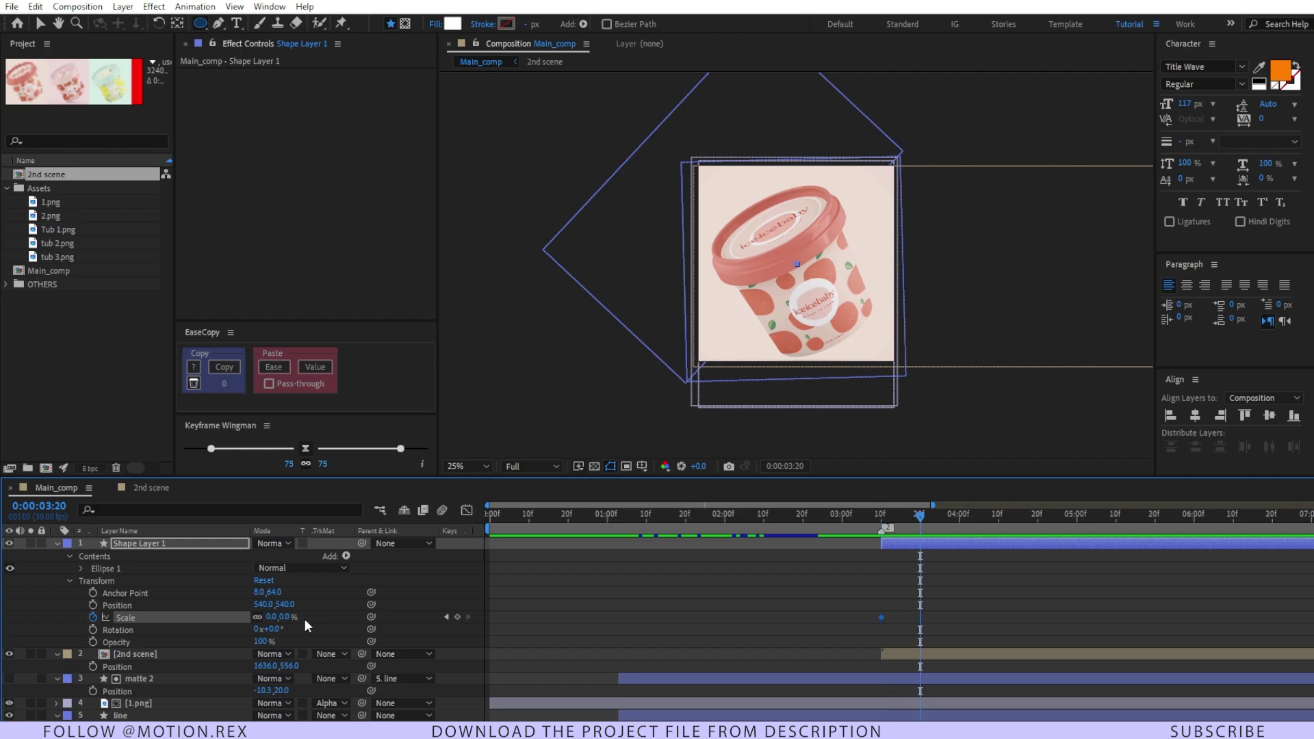
left_click_drag(286, 618, 455, 616)
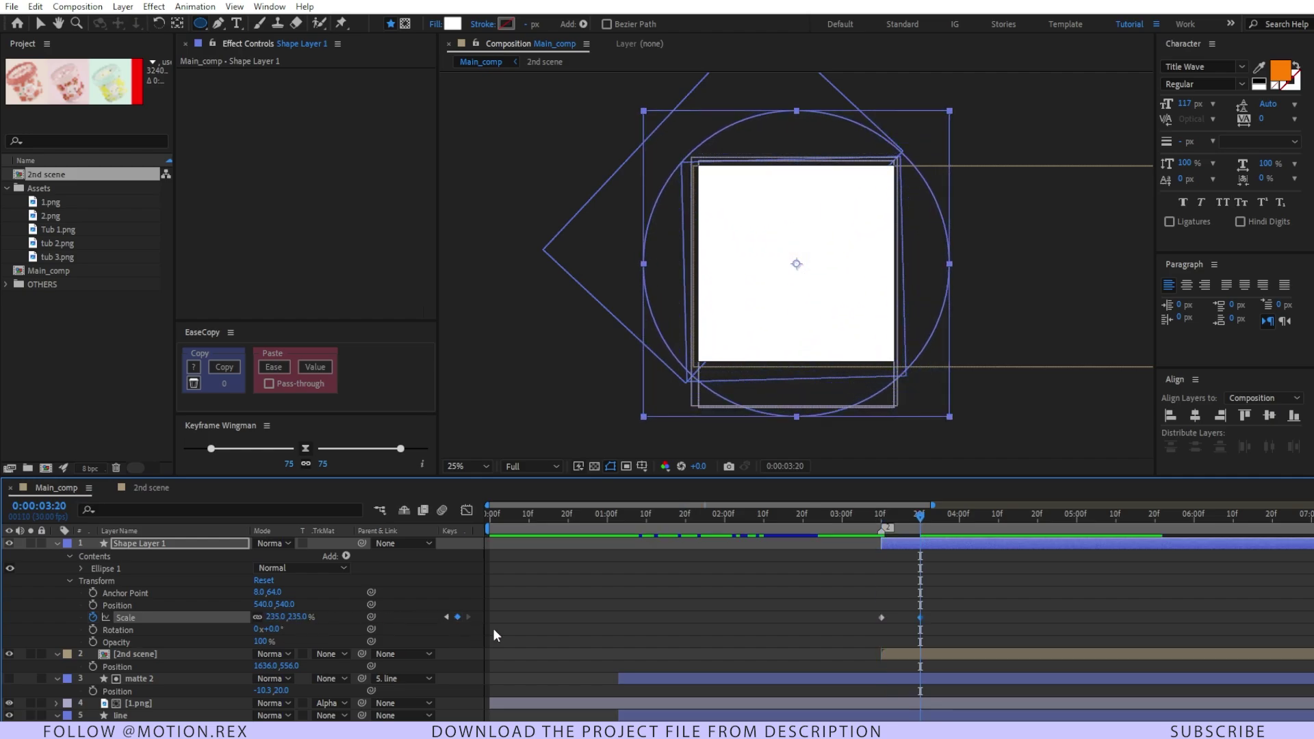
left_click(40, 23)
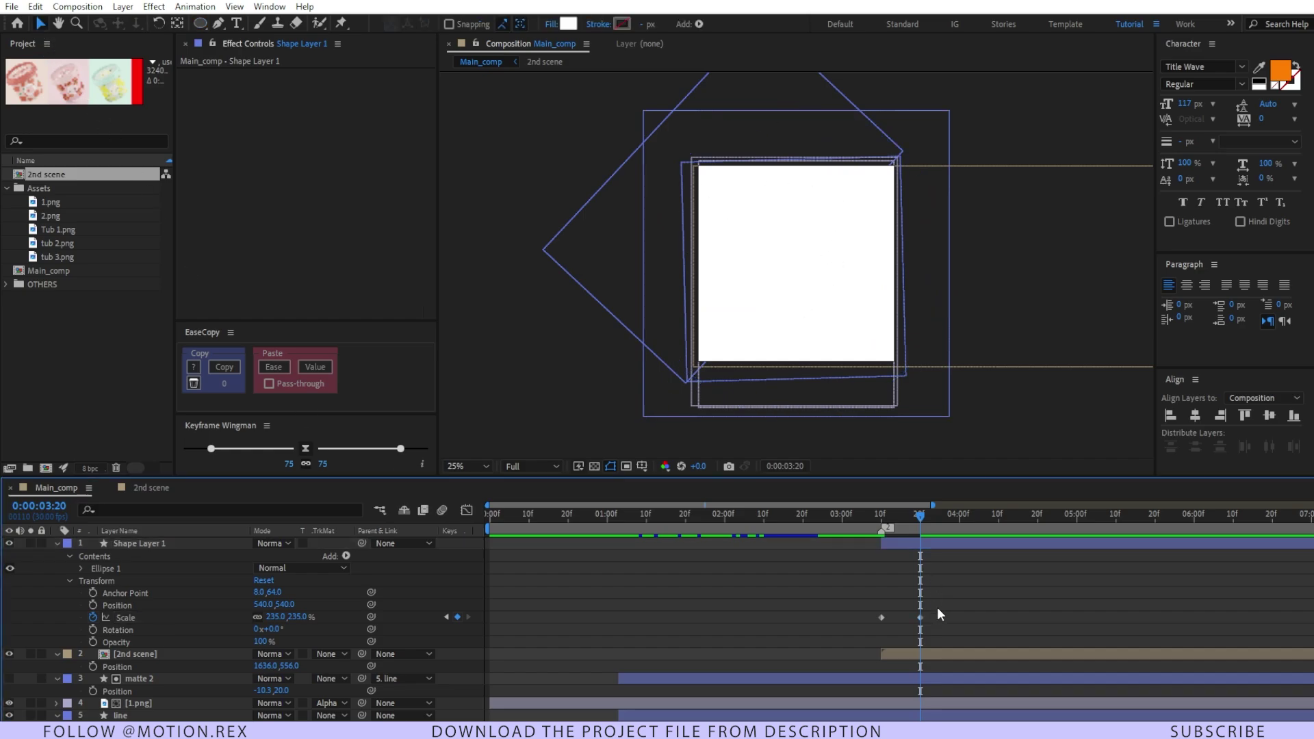
left_click_drag(937, 607, 805, 631)
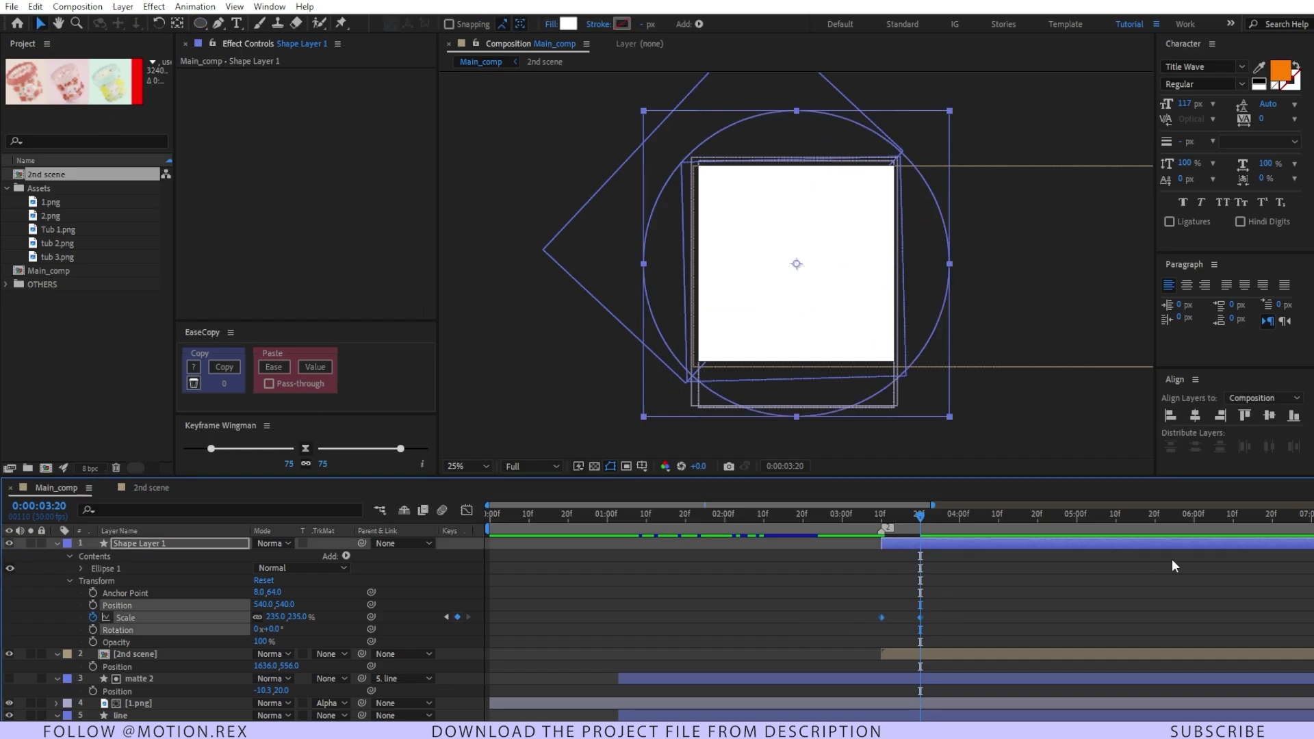
left_click(306, 448)
left_click(878, 518)
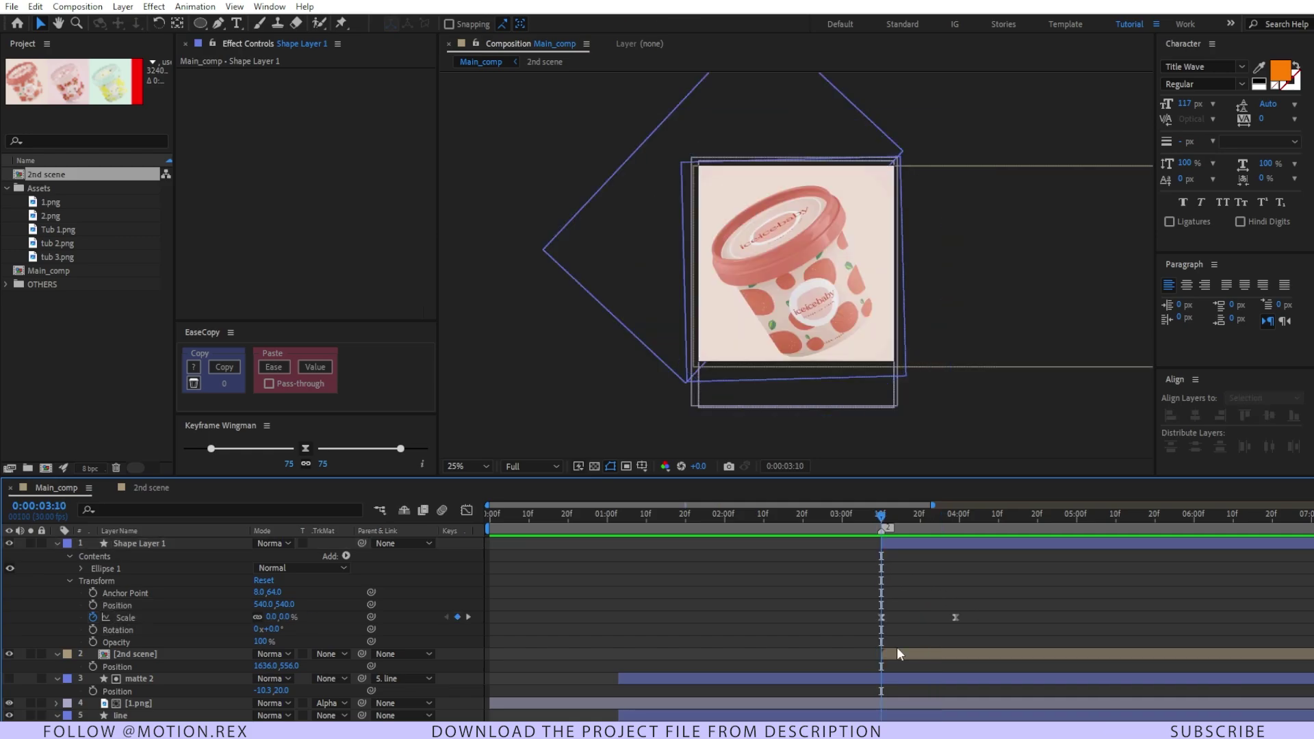
Step: Set the 2nd scene layer's track matte to an alpha matte using the circle layer above it
left_click(895, 650)
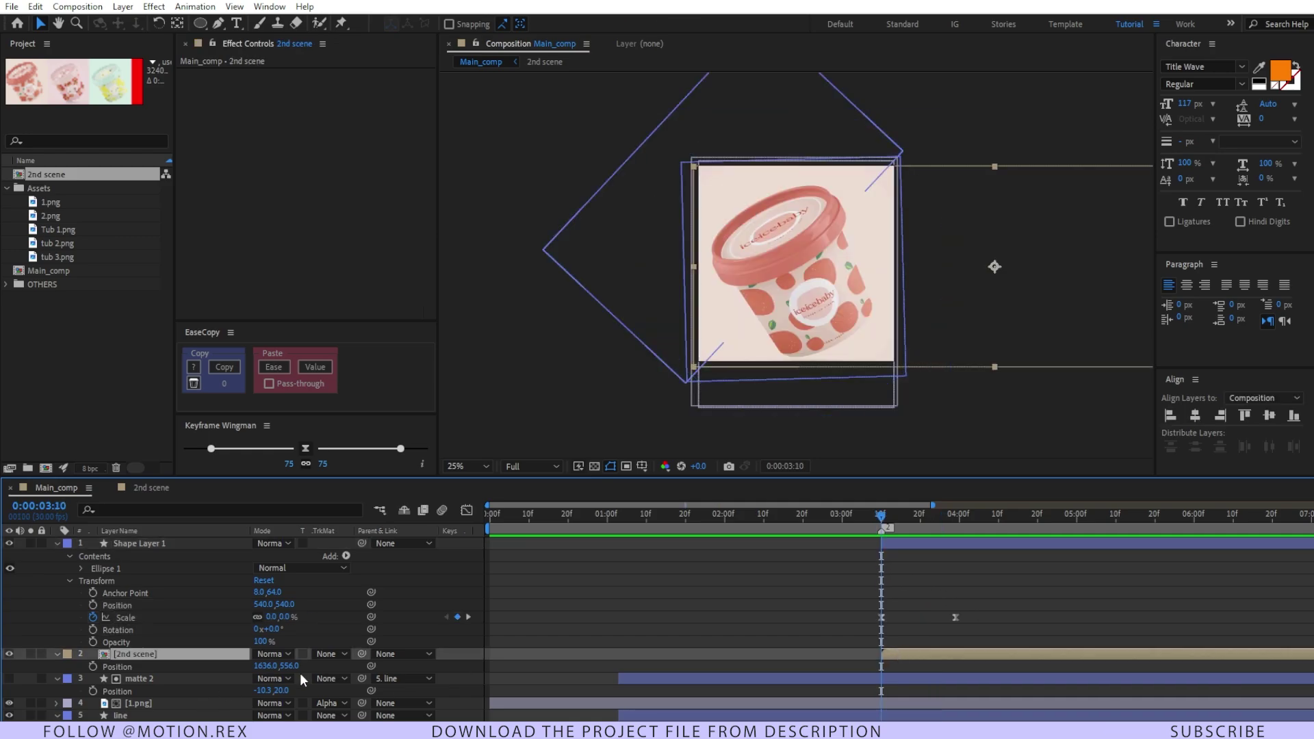
left_click(328, 654)
left_click(327, 592)
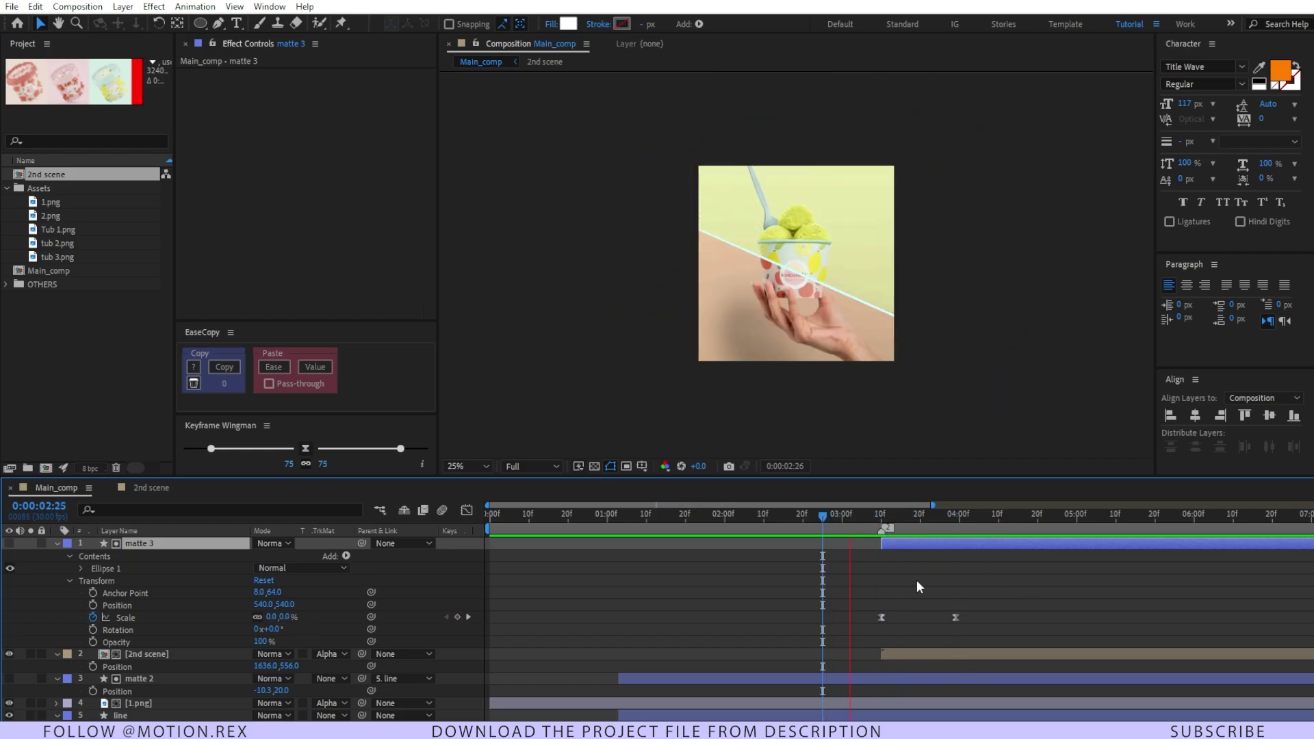
Step: Keyframe the 2nd scene layer's Position at 1636, 556 at 0:00:03:27 and hold it with another keyframe at 0:00:04:10
left_click(964, 654)
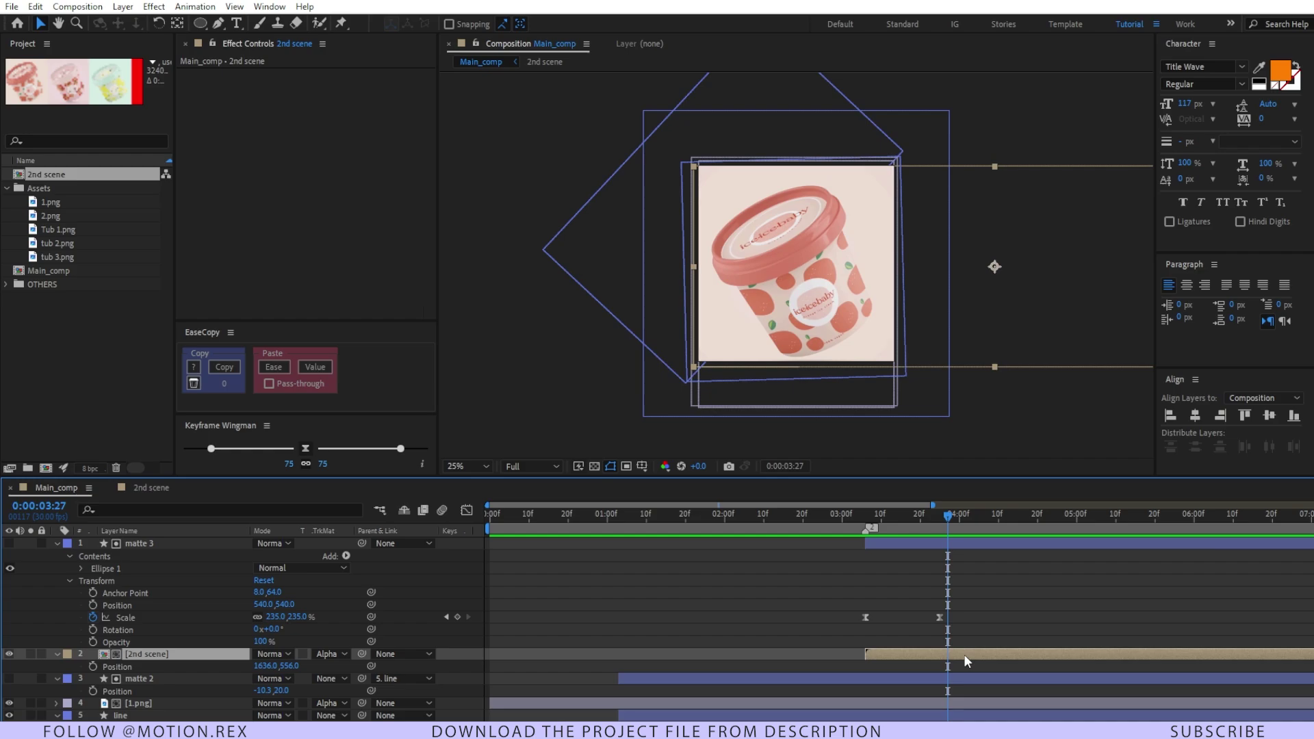
key("alt+shift+p")
scroll(1007, 604, "down", 2)
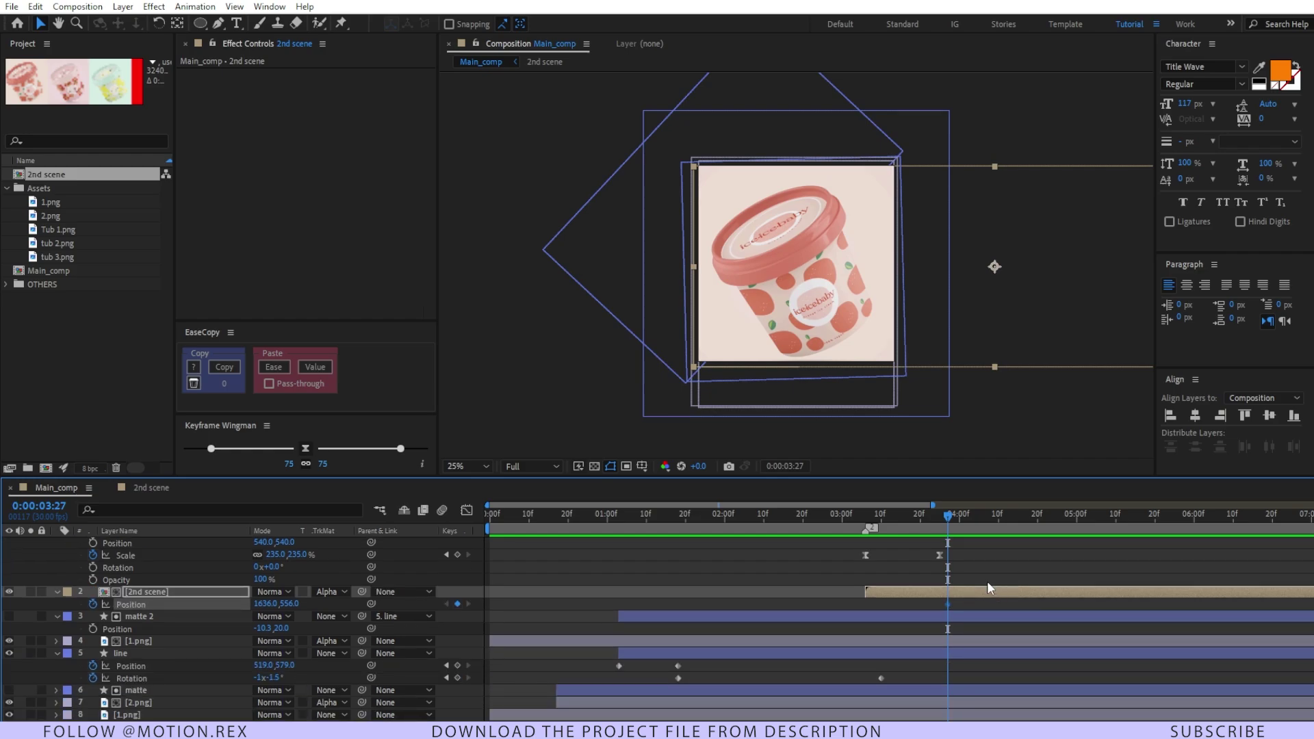
left_click_drag(952, 516, 1000, 524)
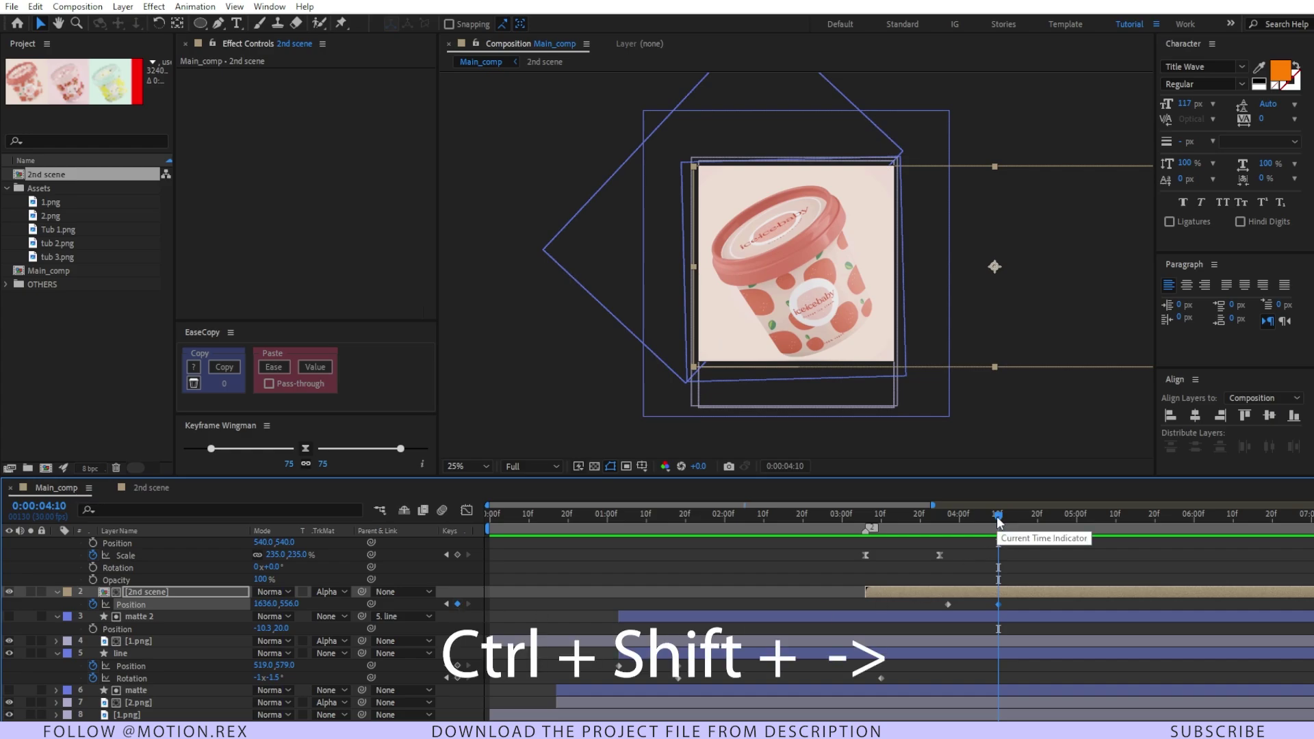
Step: Keyframe the 2nd scene layer's Position at 624, 556 at 0:00:04:20 to slide to the middle tub
key("ctrl+shift+Right")
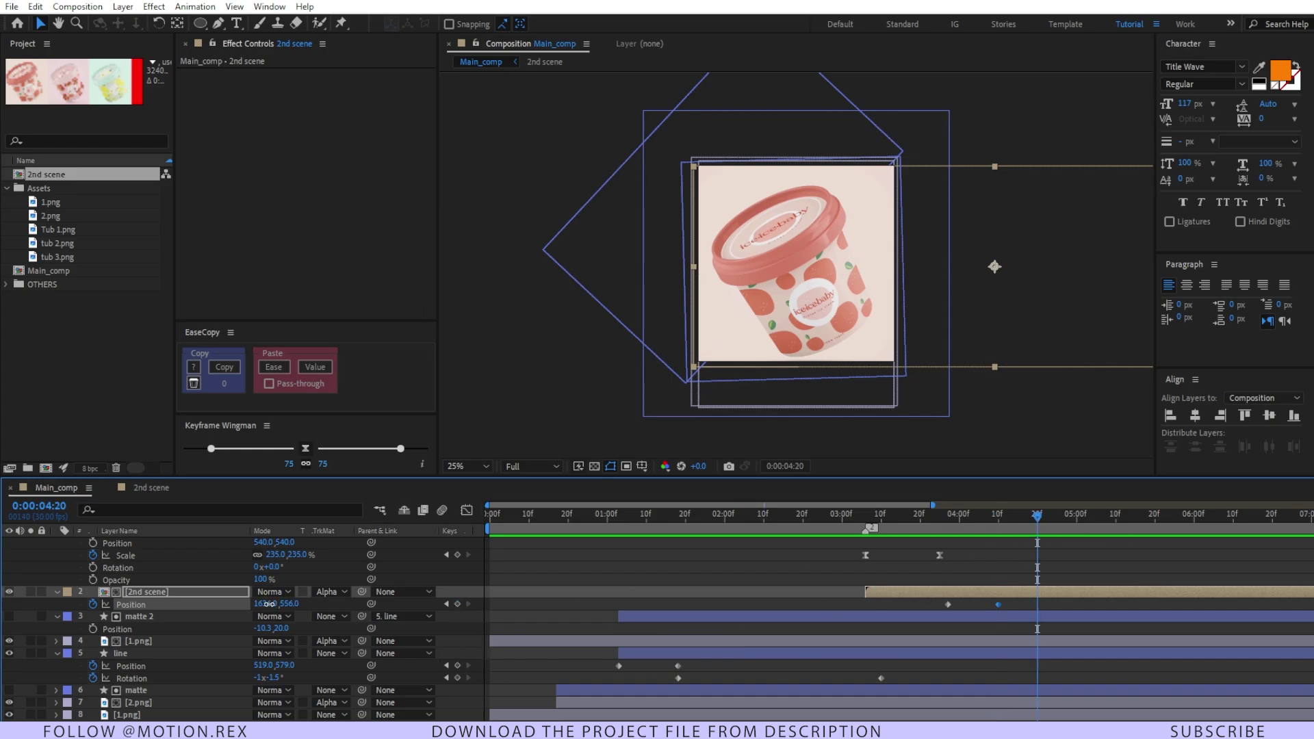
left_click_drag(266, 604, 156, 611)
left_click(160, 616)
mouse_move(275, 603)
left_mouse_down()
mouse_move(247, 605)
mouse_move(273, 602)
left_mouse_up()
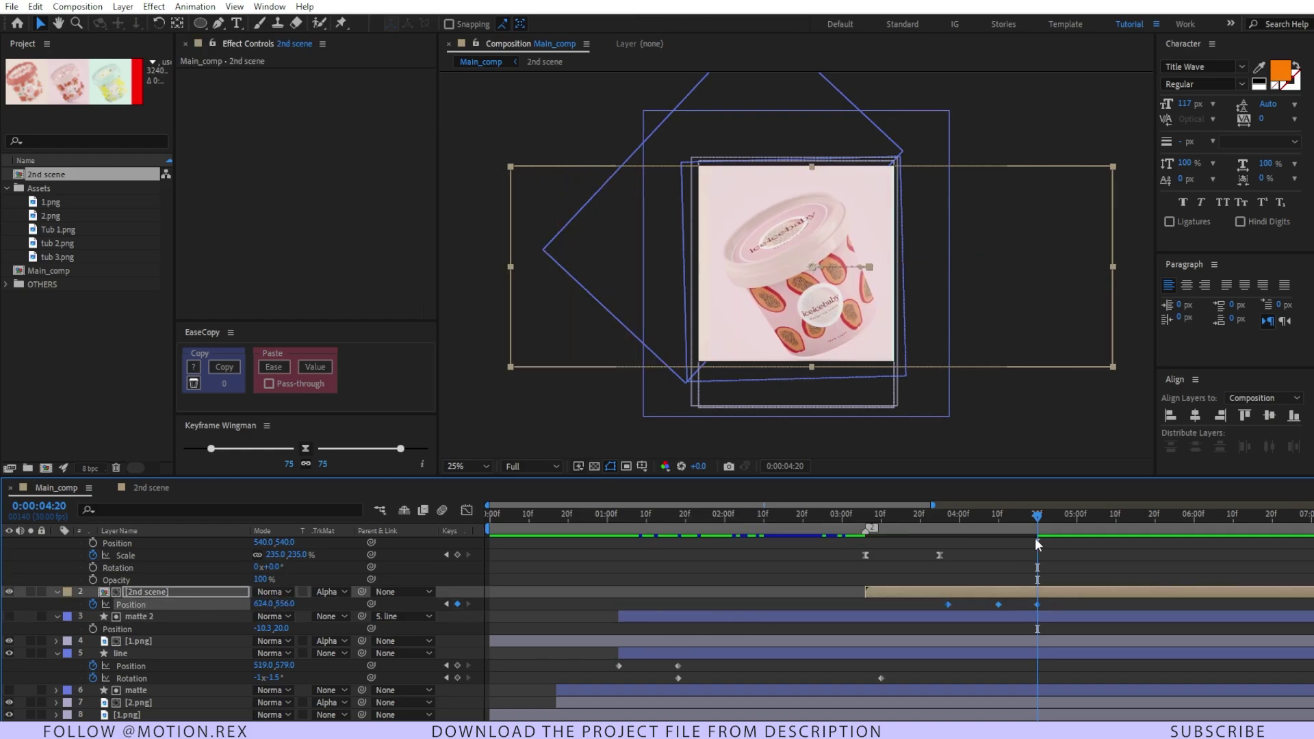
left_click(1057, 568)
Step: Add a holding Position keyframe to the 2nd scene layer at 0:00:05:20
key("shift+Page_Down")
key("shift+Page_Down")
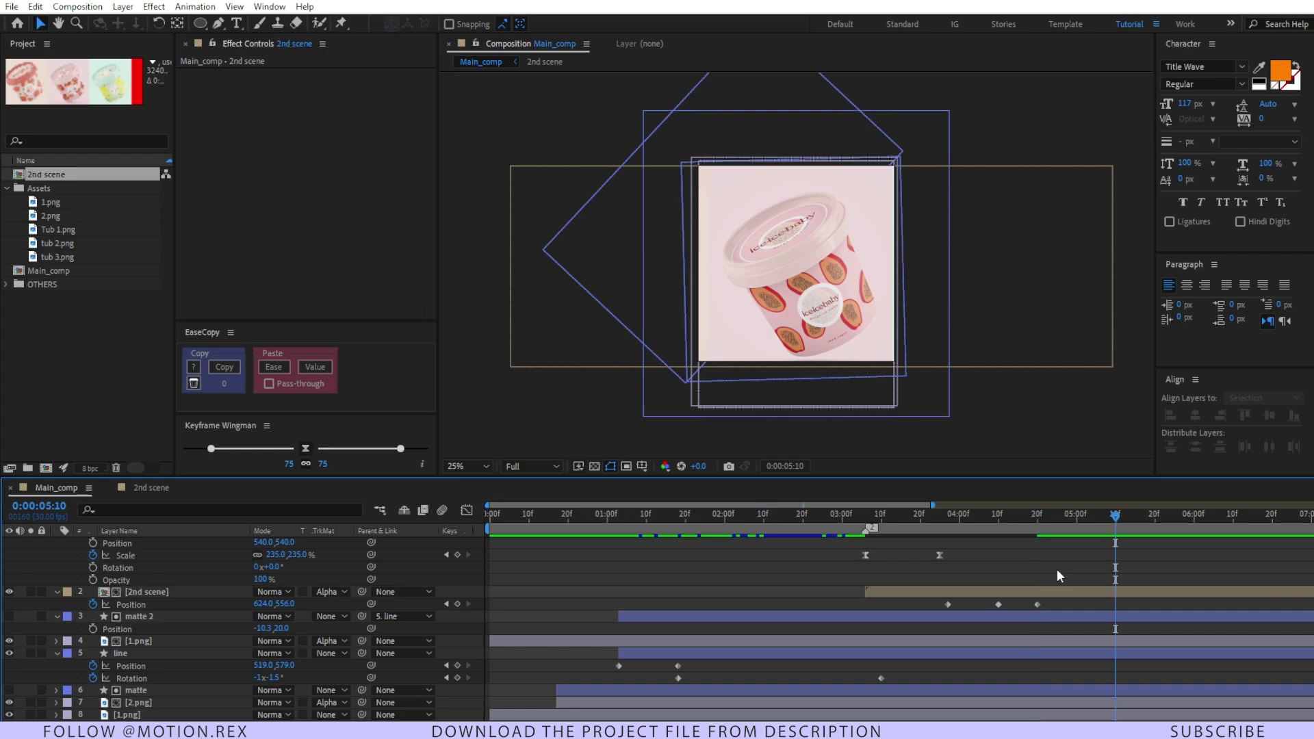
key("shift+Page_Down")
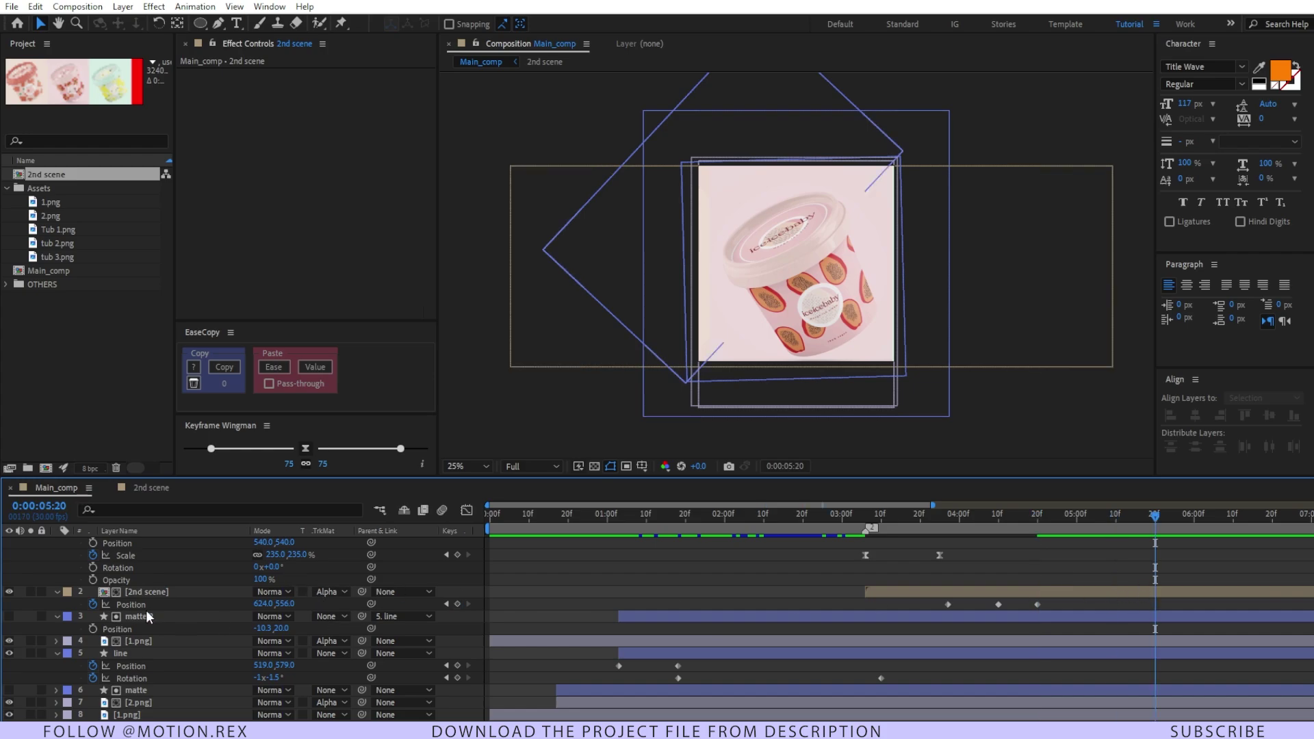
left_click(455, 604)
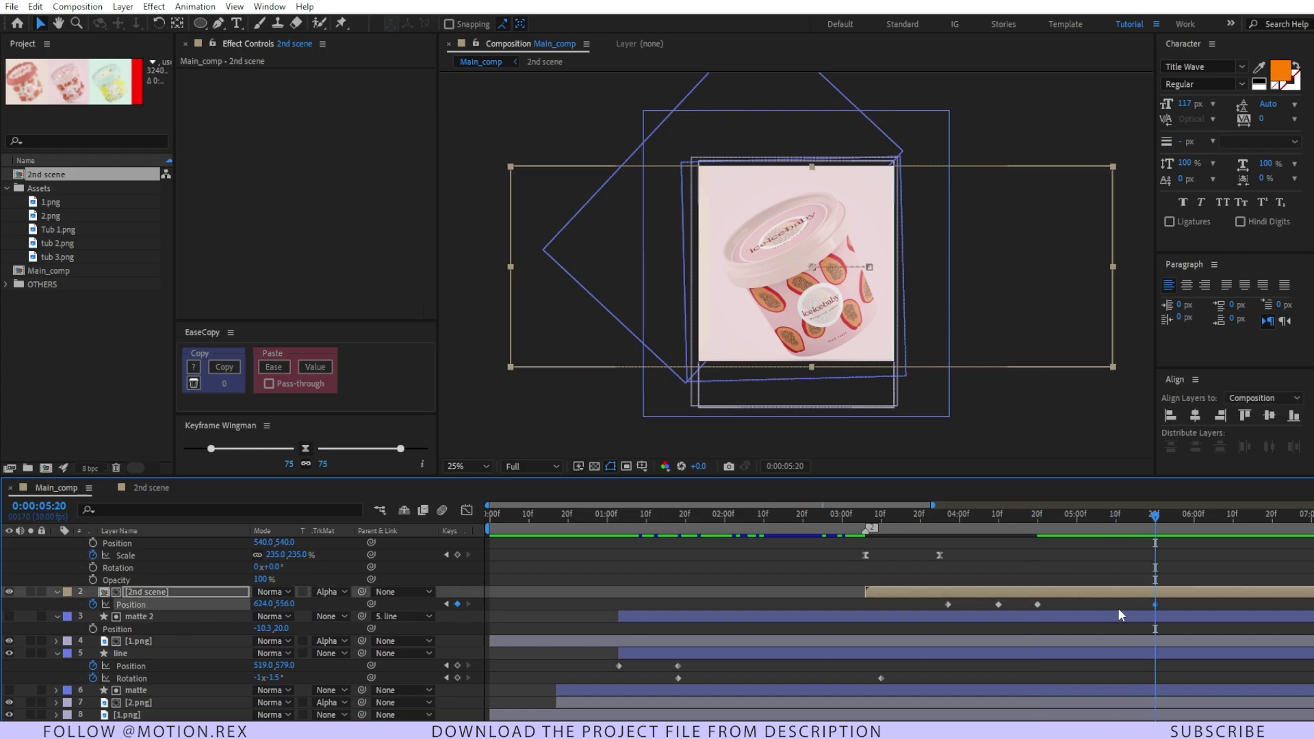
Step: Keyframe the 2nd scene layer's Position at -446, 556 at 0:00:06:00 to slide to the last tub
left_click(1189, 593)
key("shift+Page_Down")
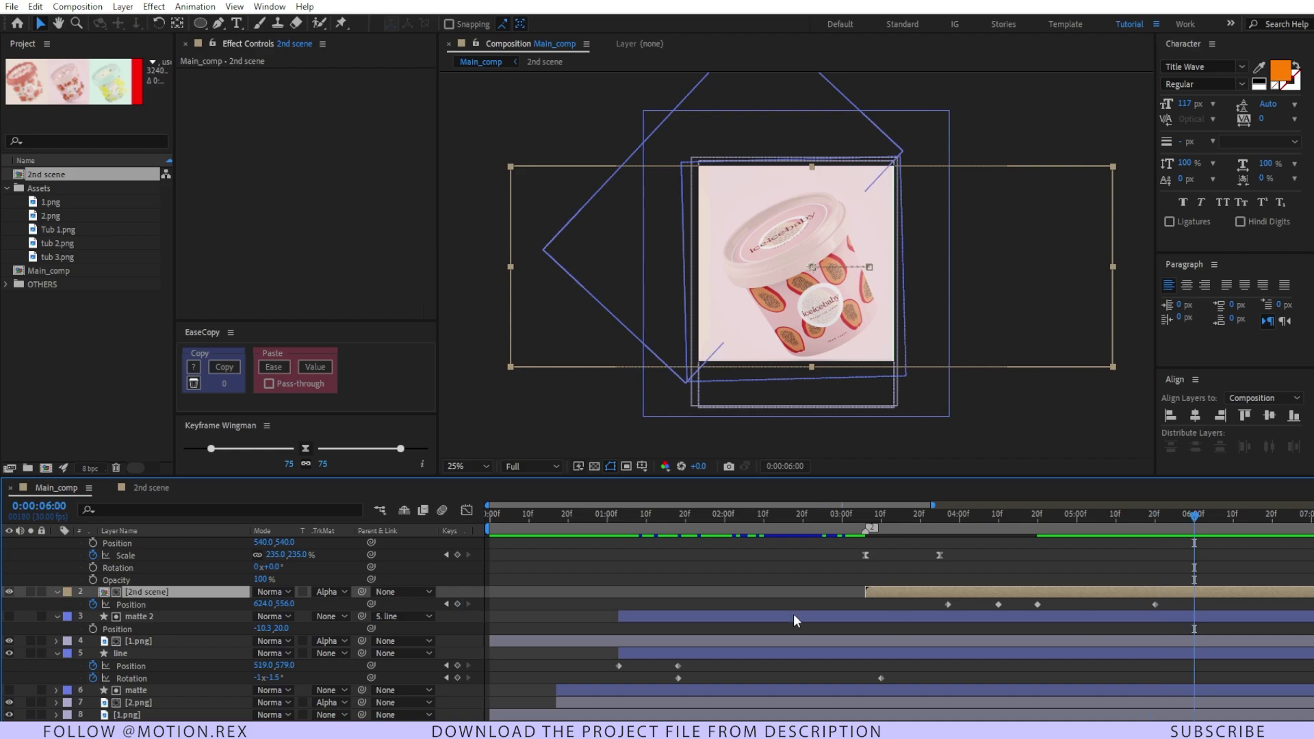
left_click_drag(271, 606, 237, 608)
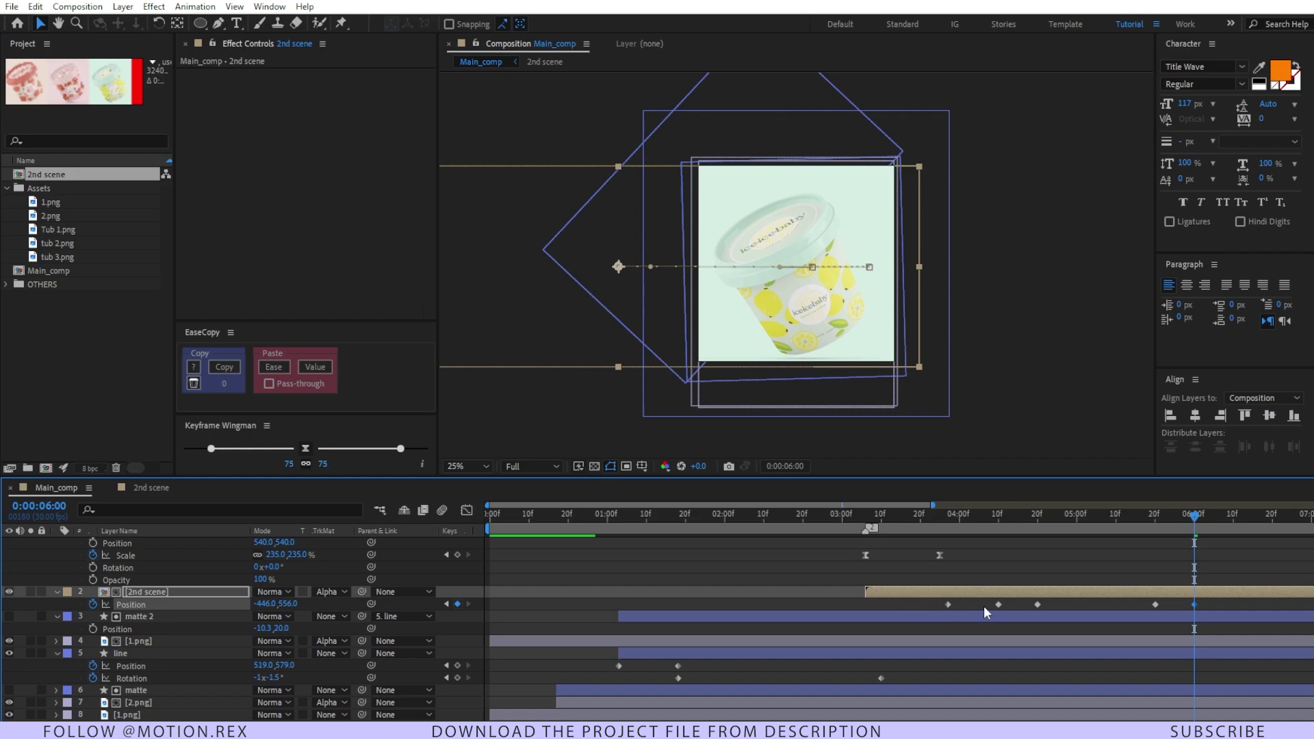
left_click(1069, 557)
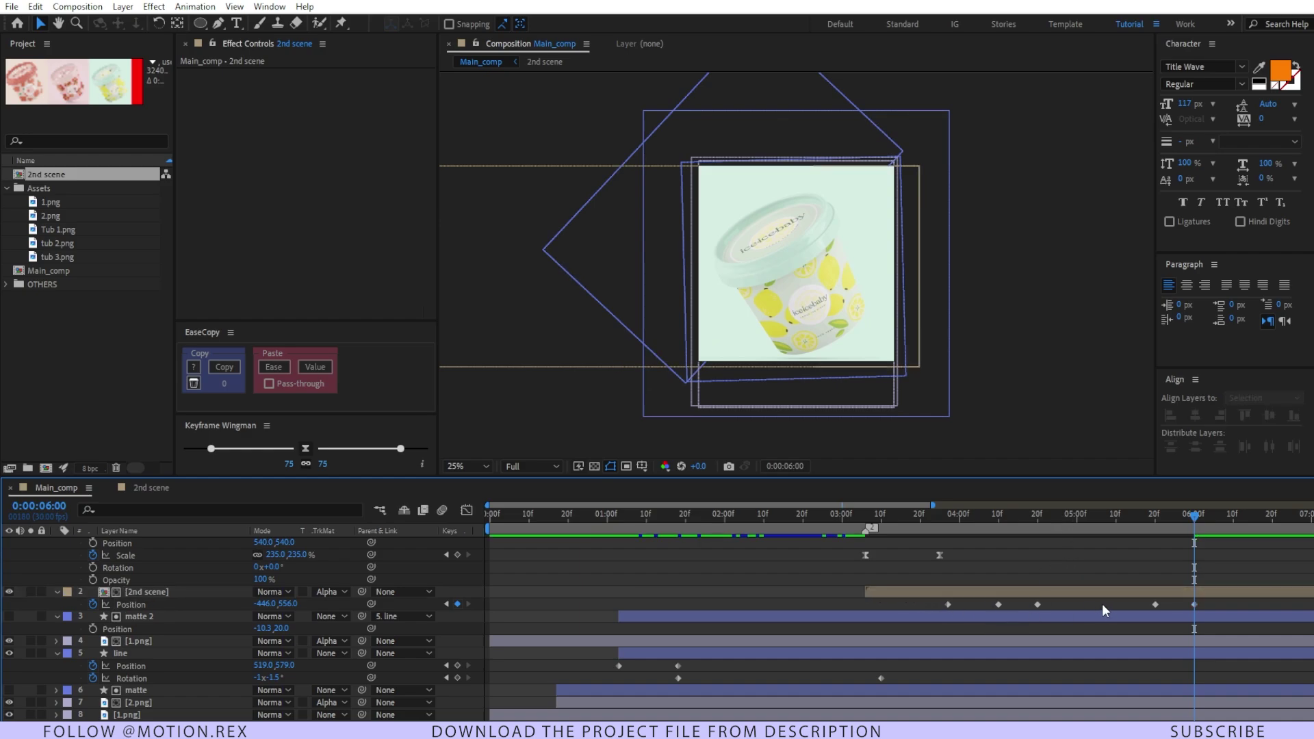
Step: Ease the 2nd scene Position keyframes of both slides, at 0:00:04:10–04:20 and 0:00:05:20–06:00, with Keyframe Wingman at 75
left_click_drag(990, 609, 1049, 600)
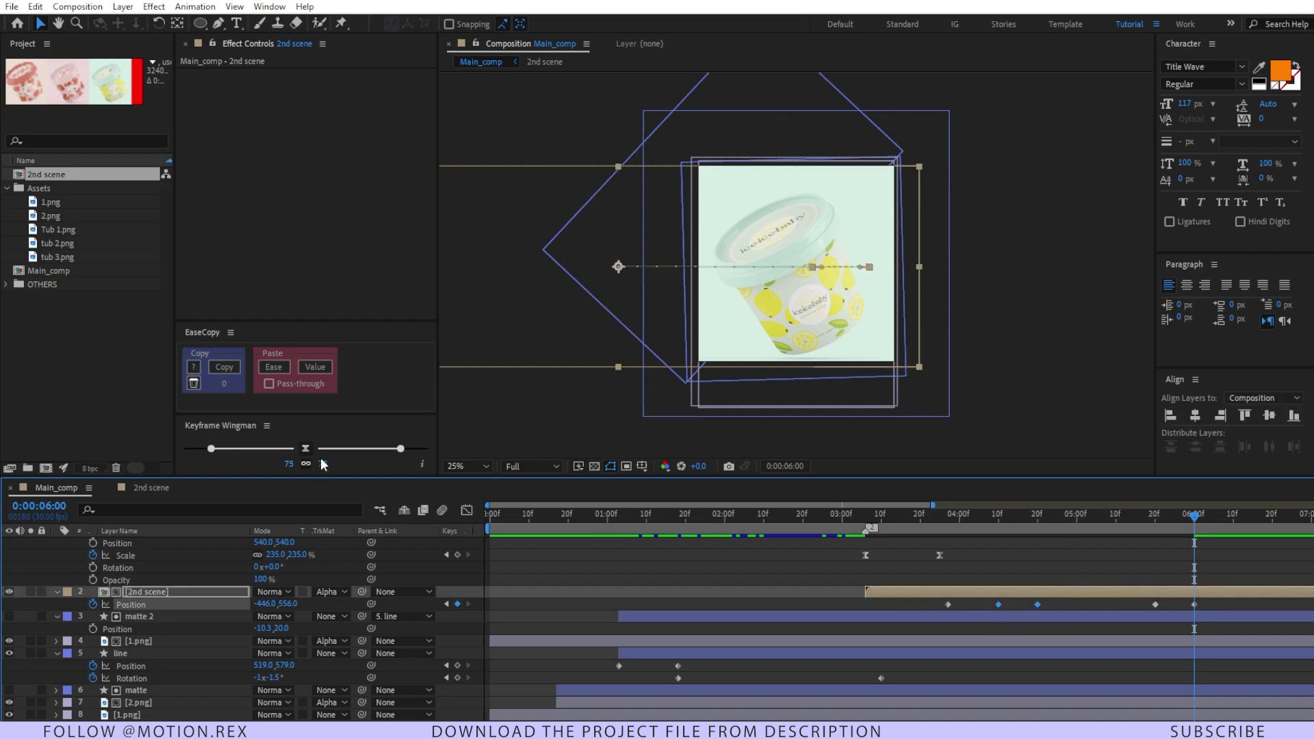
left_click(305, 450)
left_click_drag(1147, 601, 1218, 606)
left_click(307, 451)
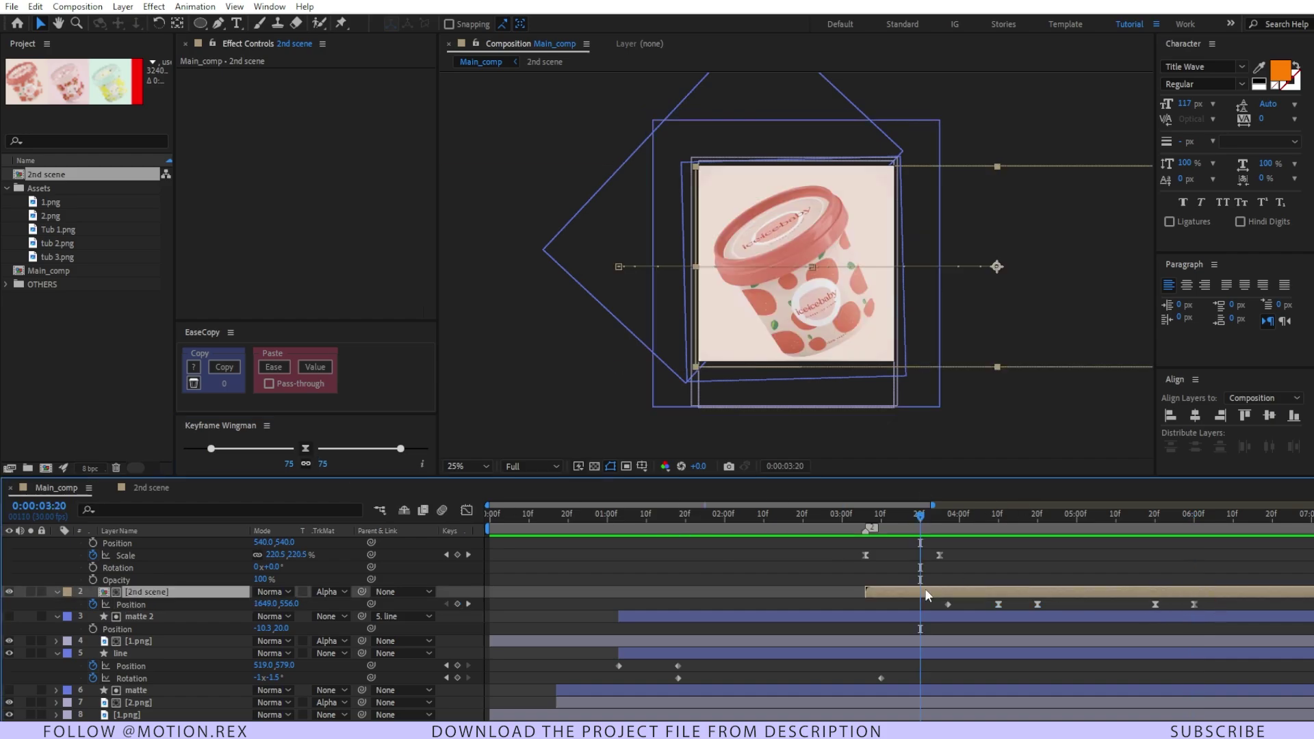
Step: Keyframe the 2nd scene layer's Scale at 102.8% at 0:00:03:20 and at 122.8% at 0:00:03:06
key("alt+shift+s")
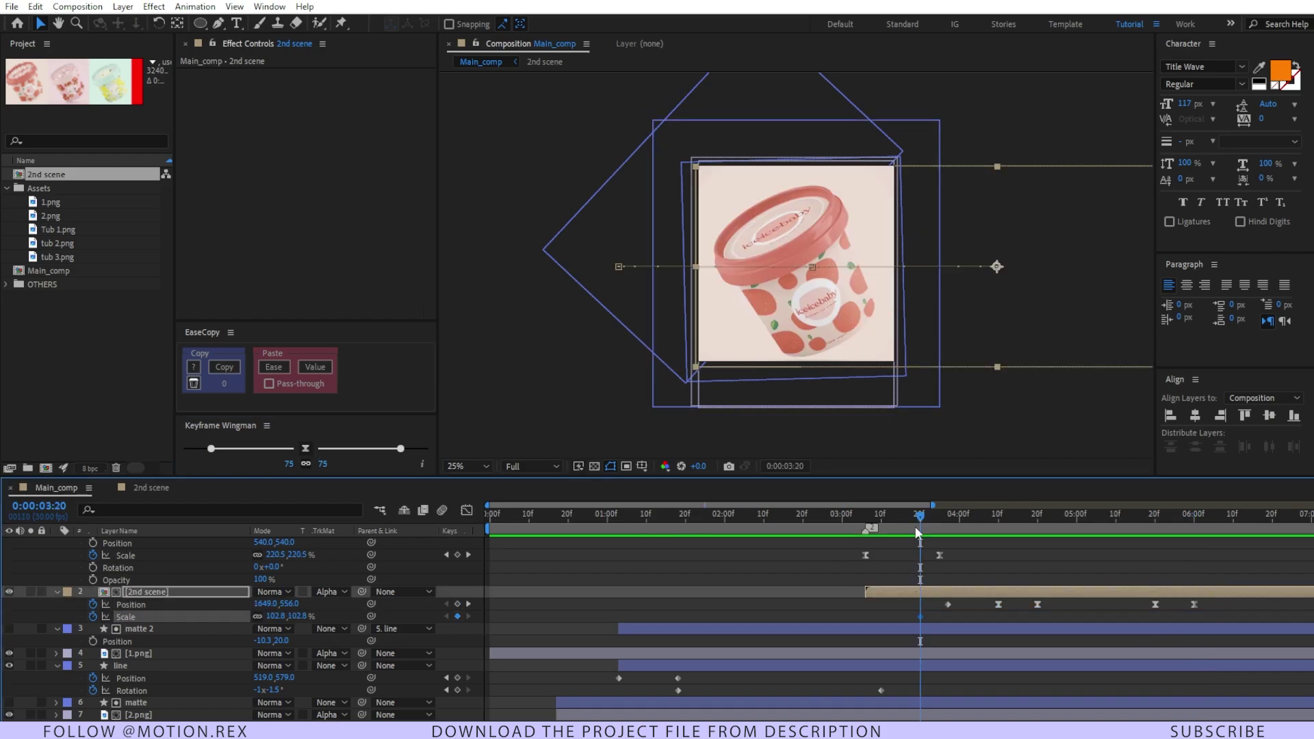
left_click_drag(914, 527, 861, 534)
left_click(301, 616)
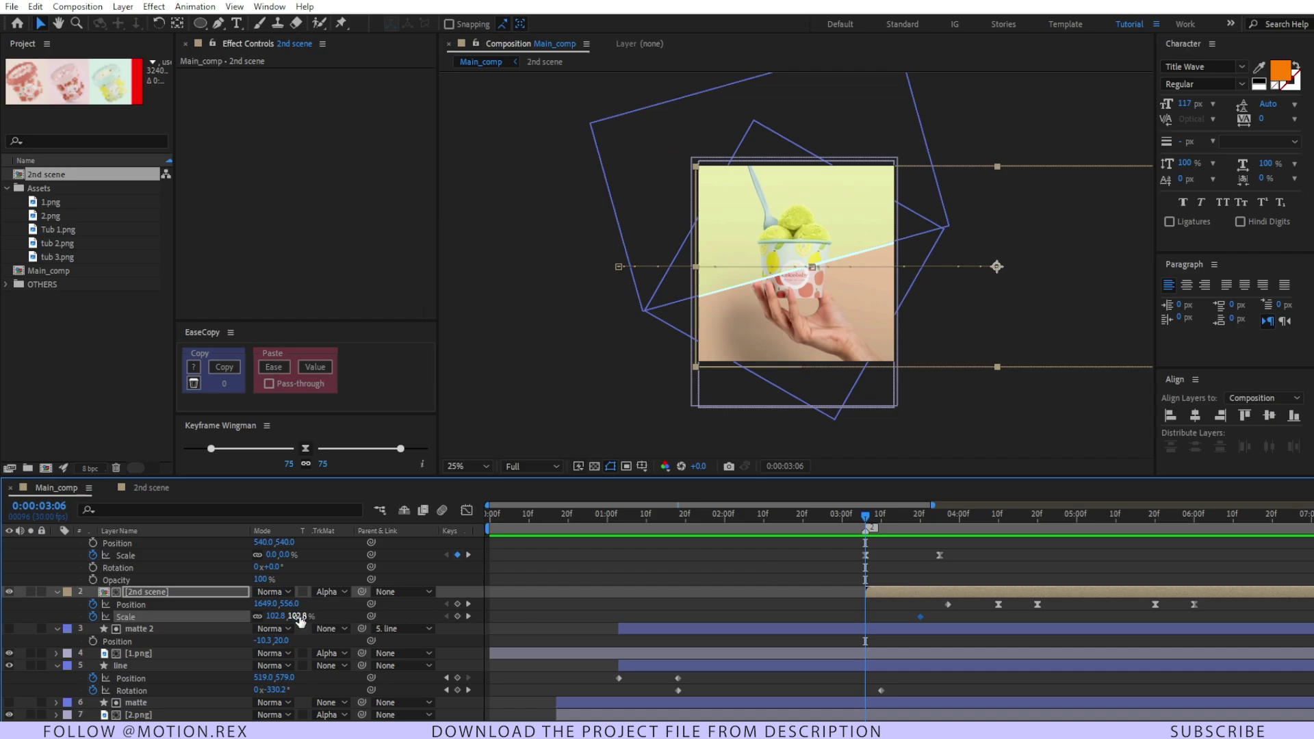
left_click_drag(299, 618, 315, 617)
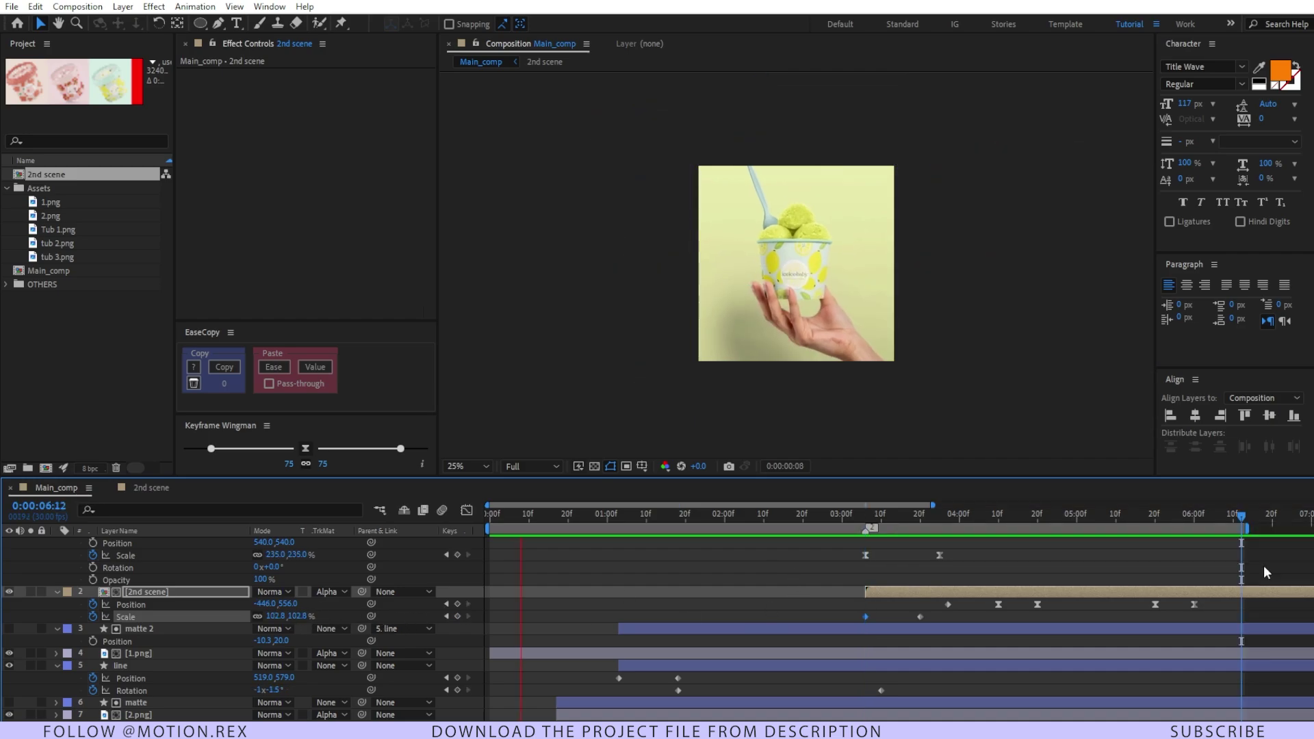
Step: End the work area shortly after 0:00:06:00, fit the composition in the viewer, and return to the first frame
left_click(658, 515)
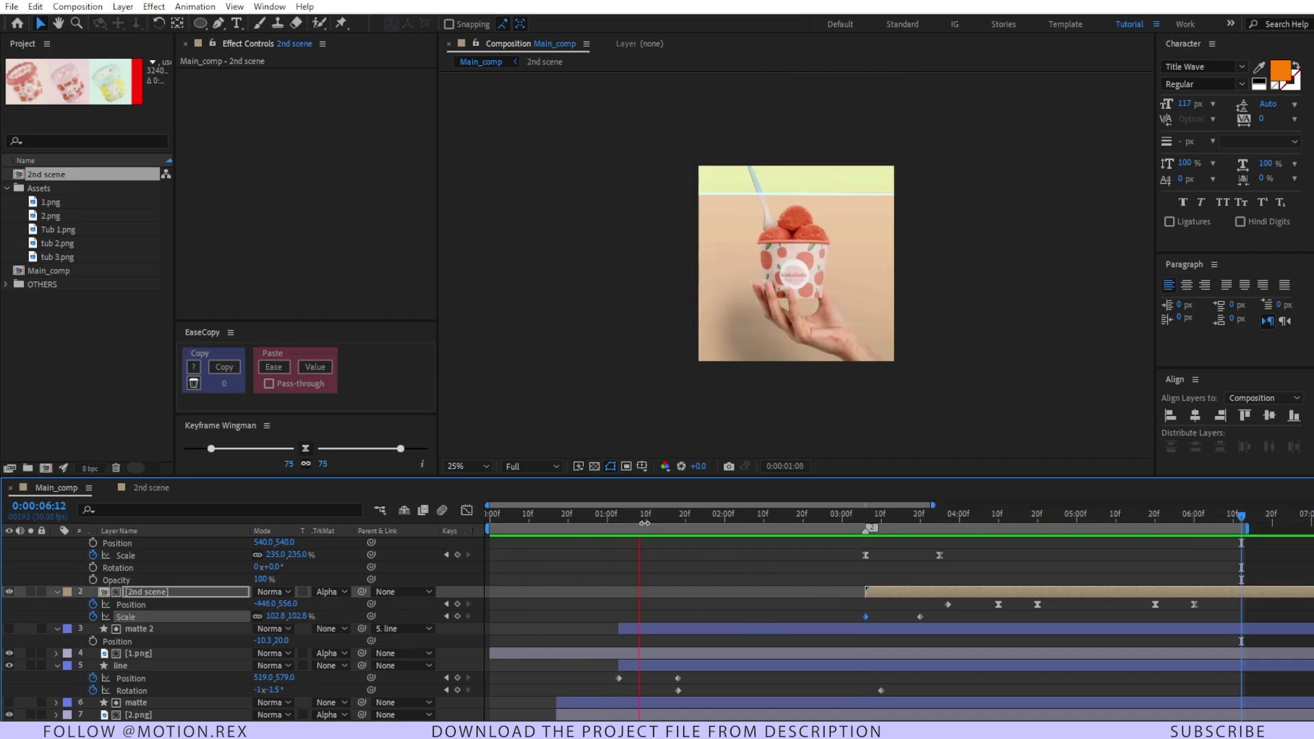
left_click(476, 470)
left_click(464, 482)
key("Home")
left_click(622, 563)
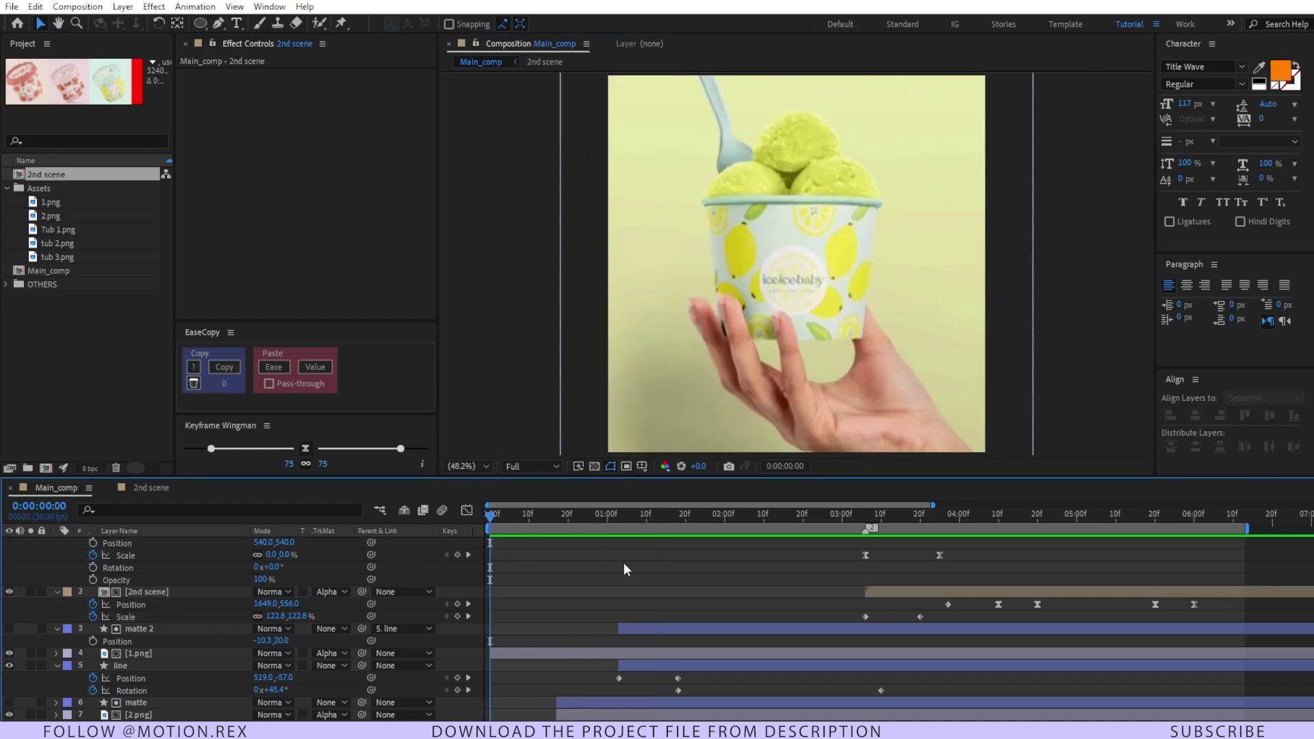